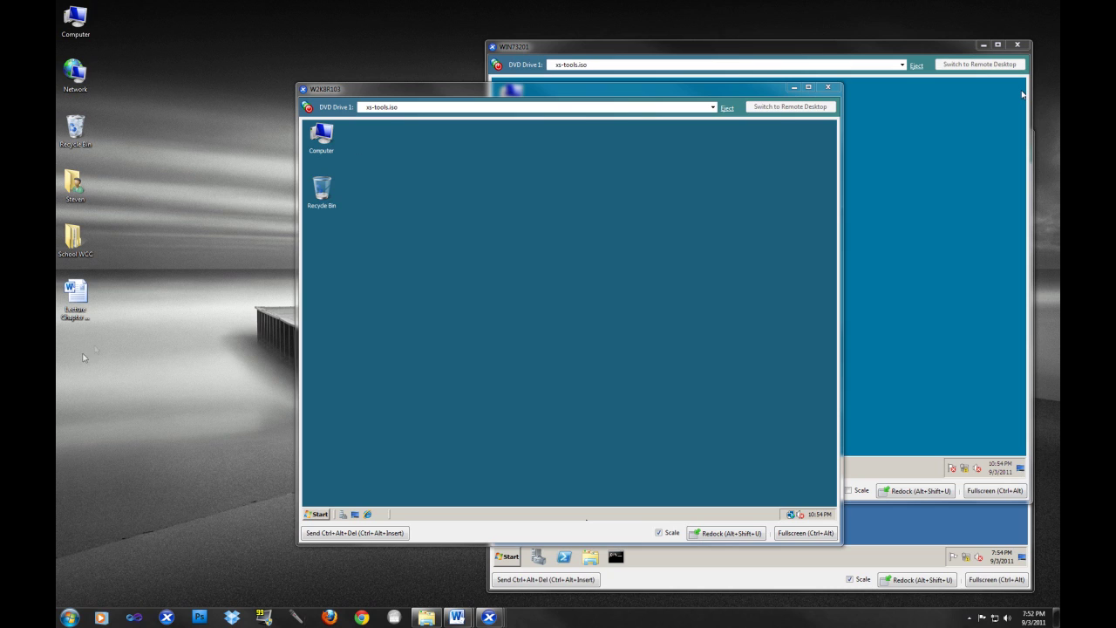
- Open Server Manager on W2K8R103 and view its Roles summary showing 3 of 17 installed
click(500, 371)
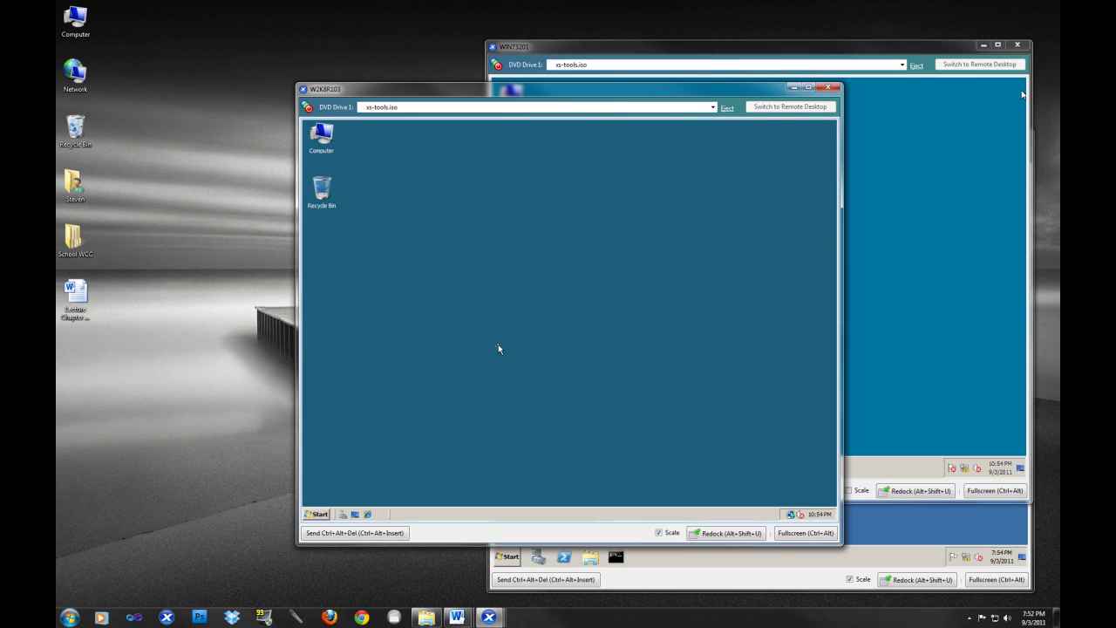
click(320, 516)
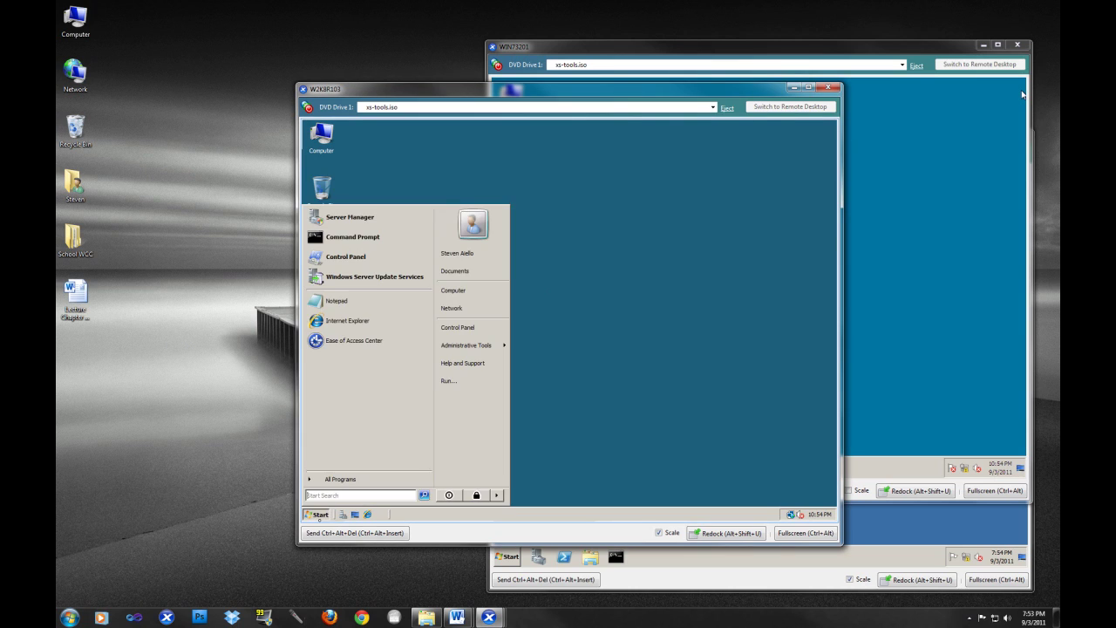
mouse_move(487, 347)
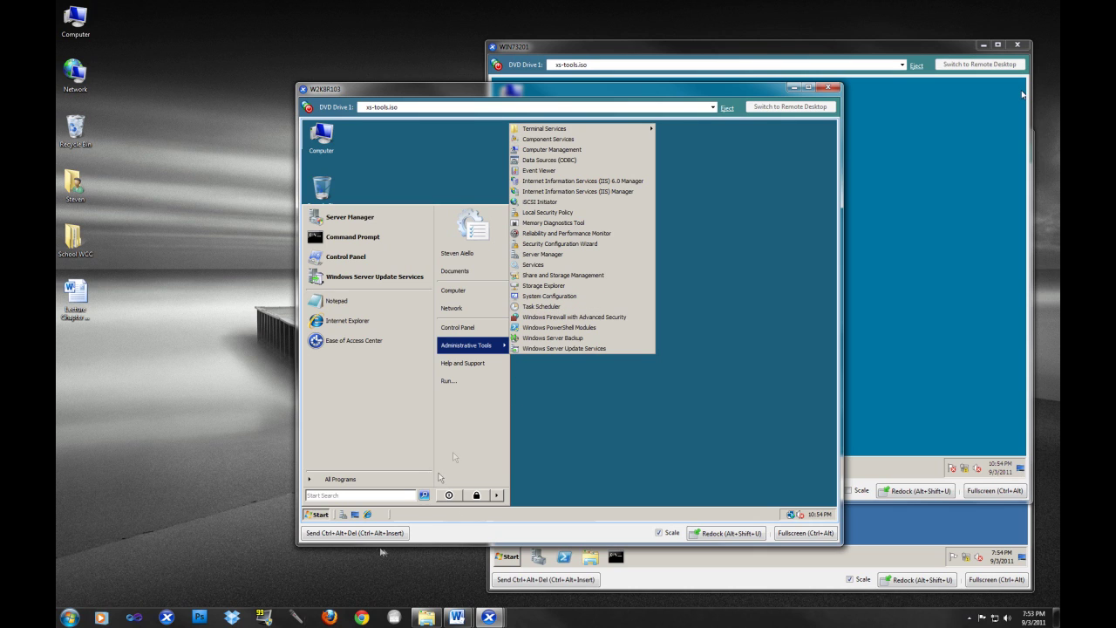
click(348, 514)
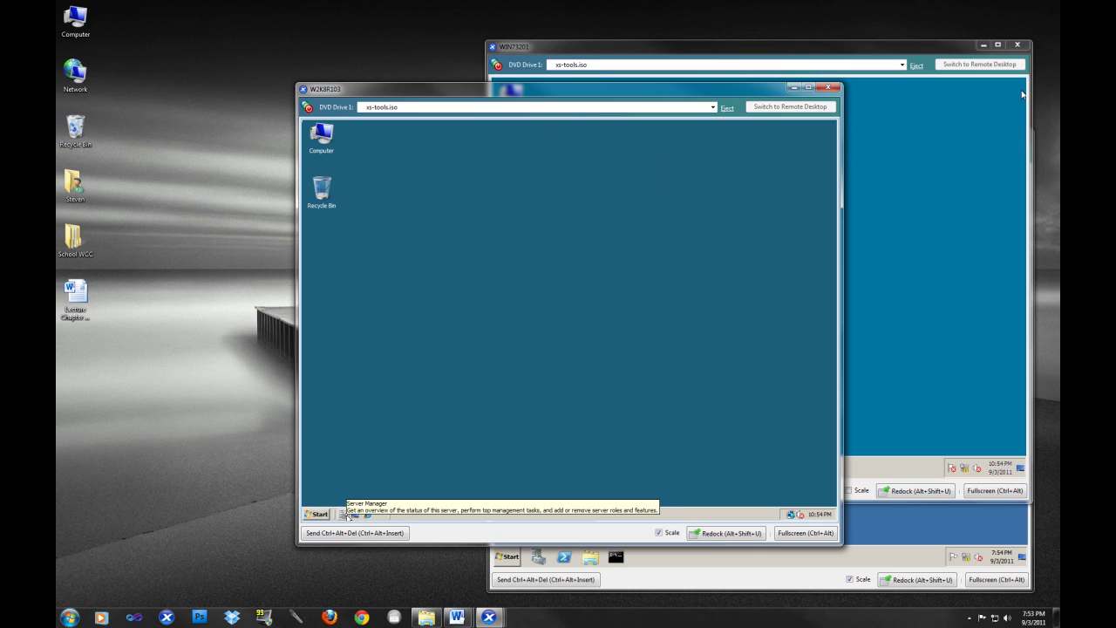
click(349, 515)
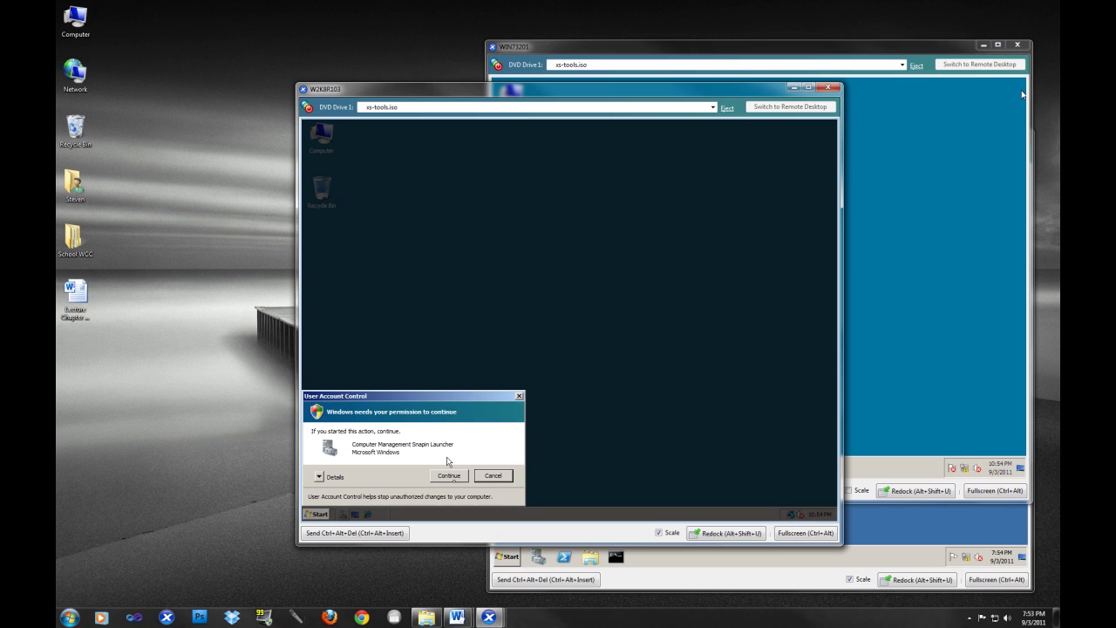
click(453, 478)
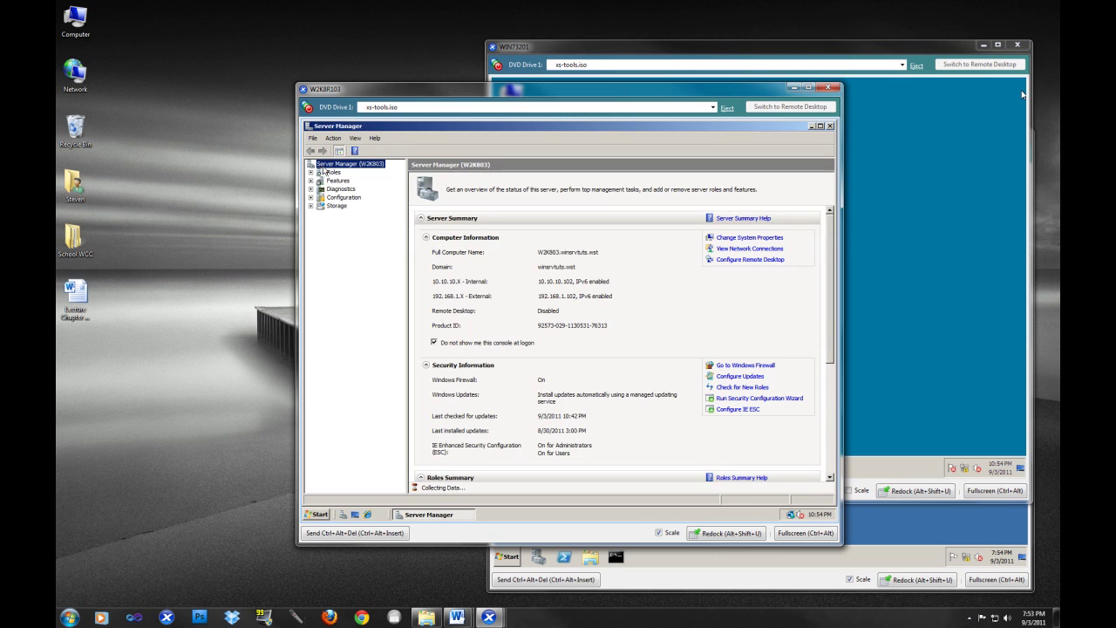
click(331, 172)
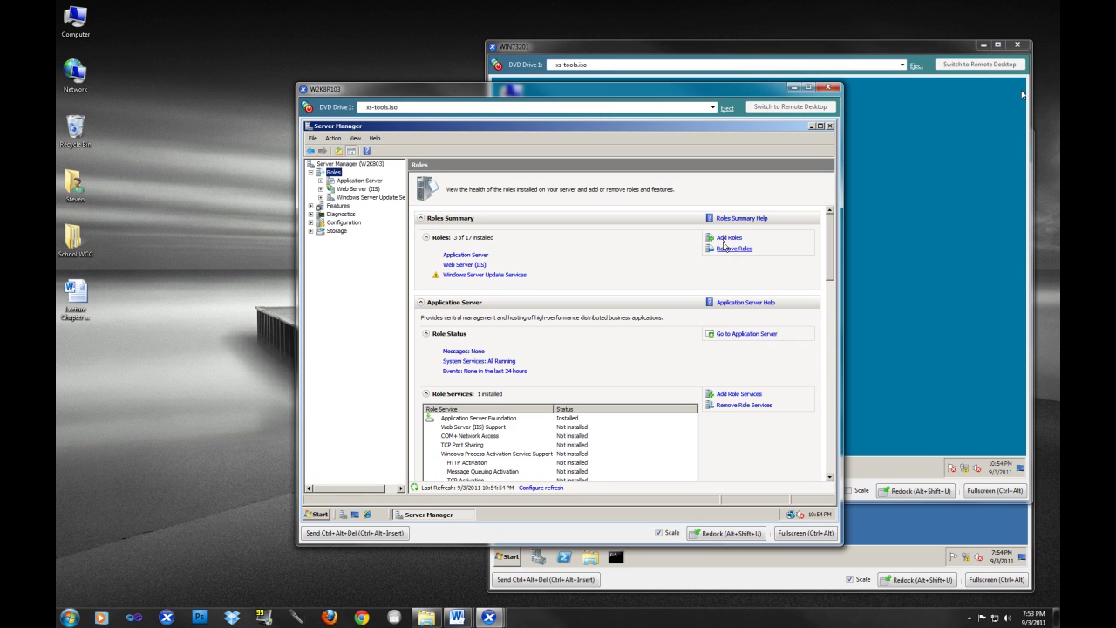
- Install the Print Services role with the Print Server role service, then minimize Server Manager
click(727, 239)
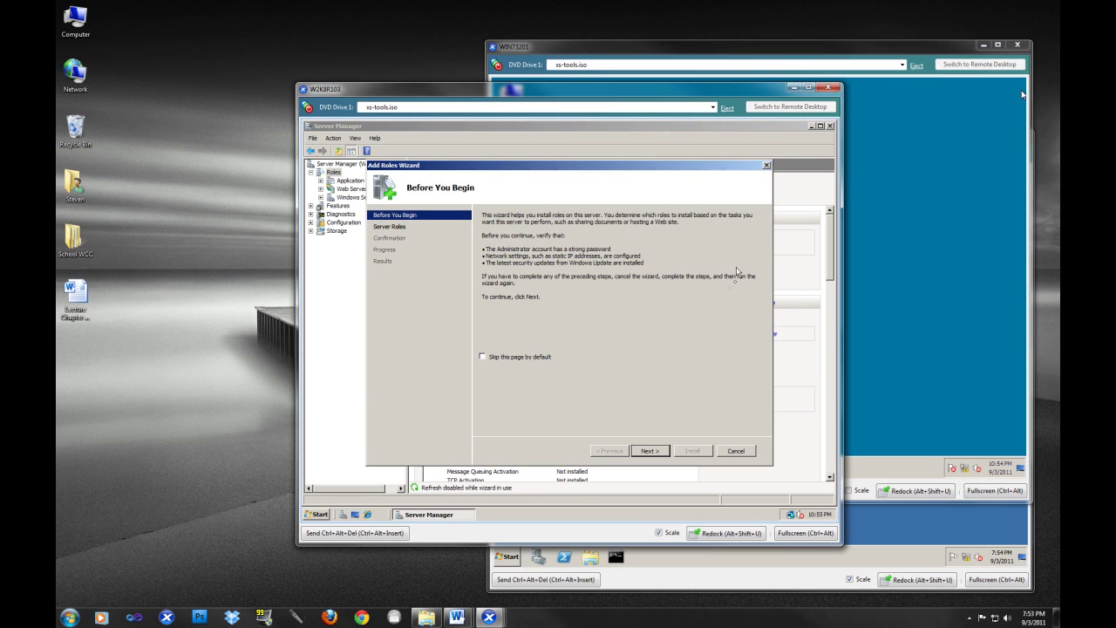
click(650, 451)
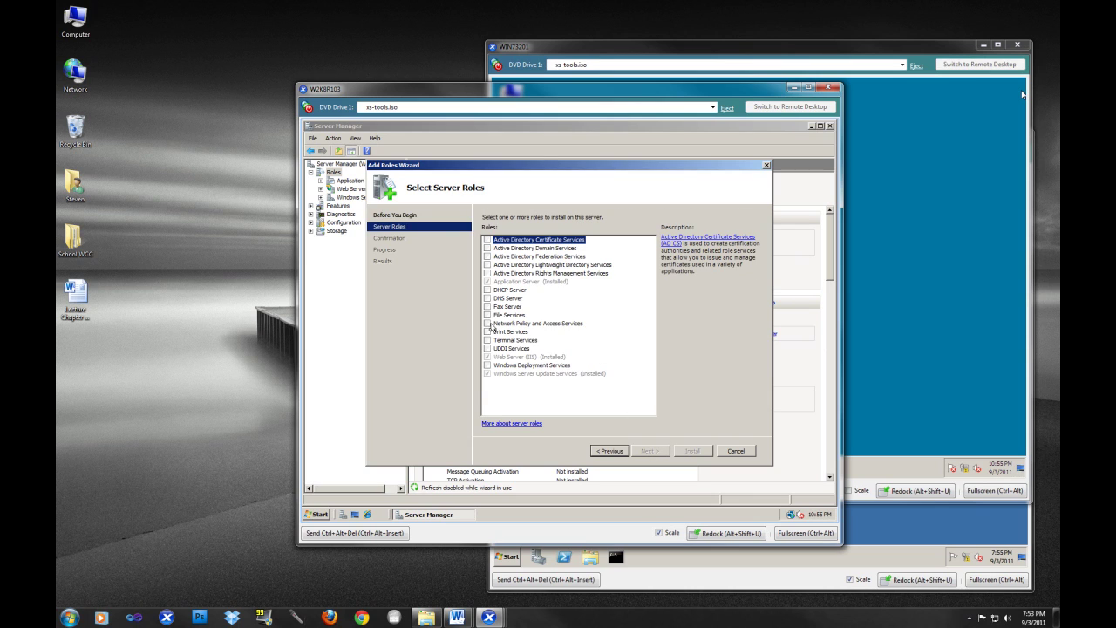
click(487, 332)
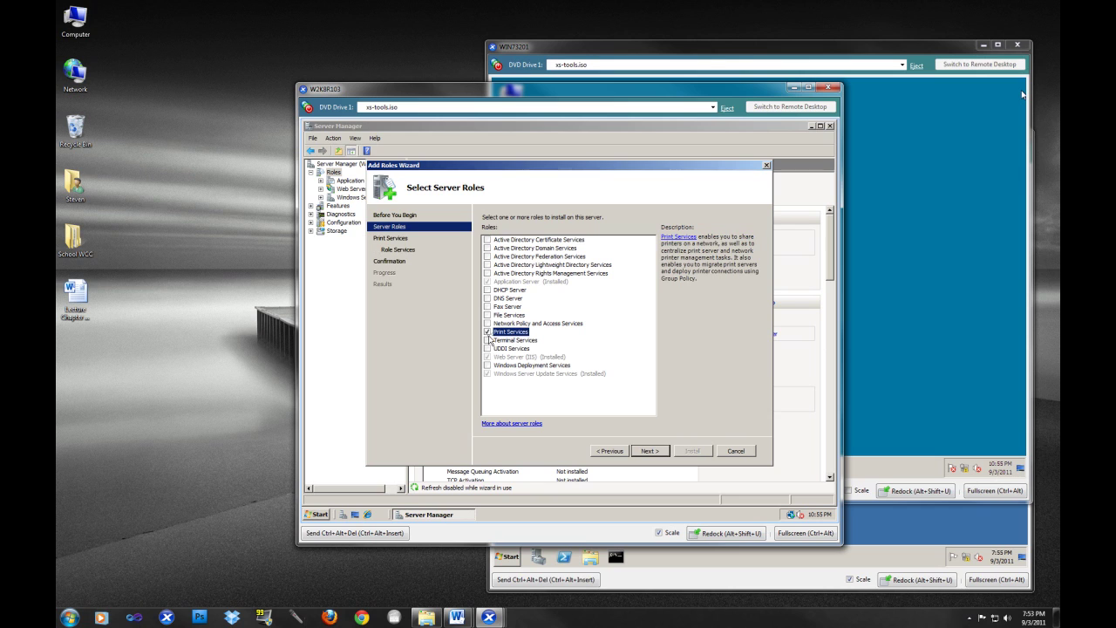
click(647, 452)
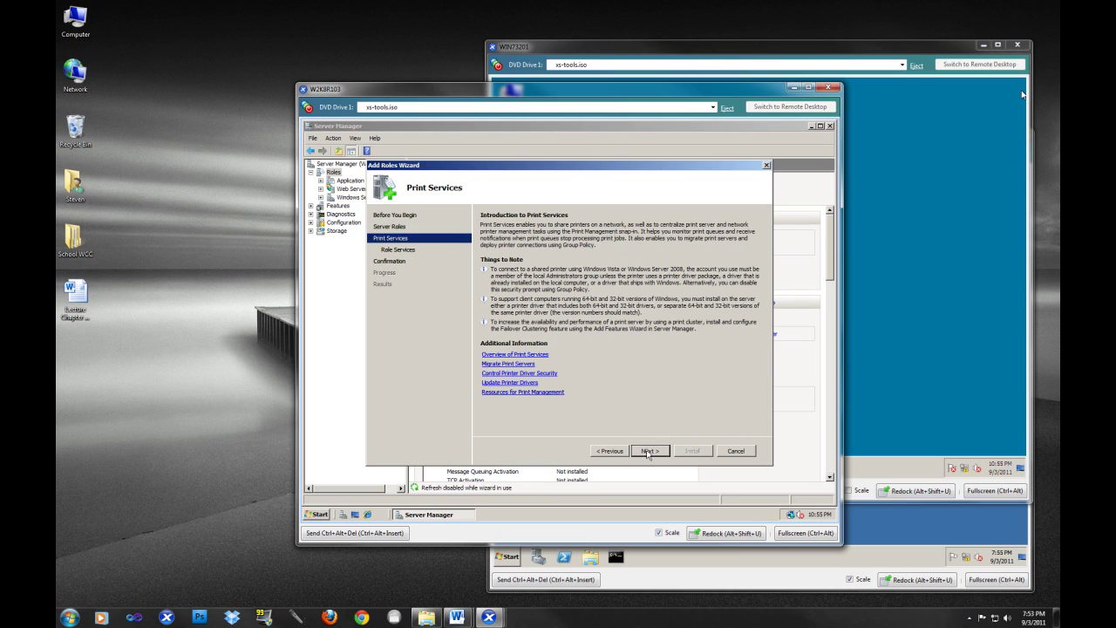
click(648, 451)
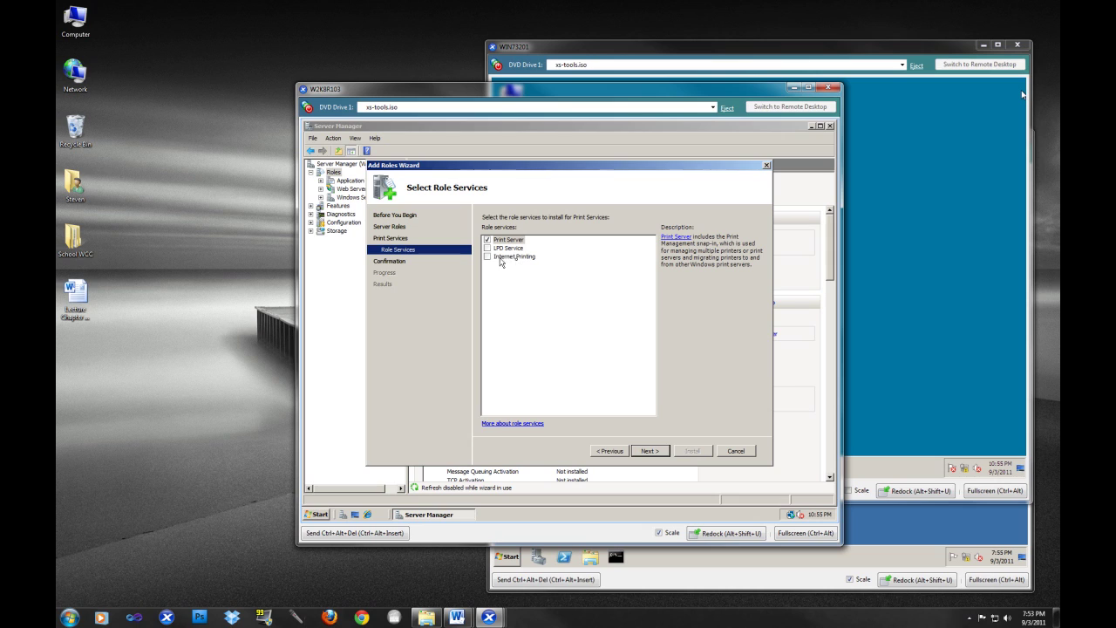
click(652, 451)
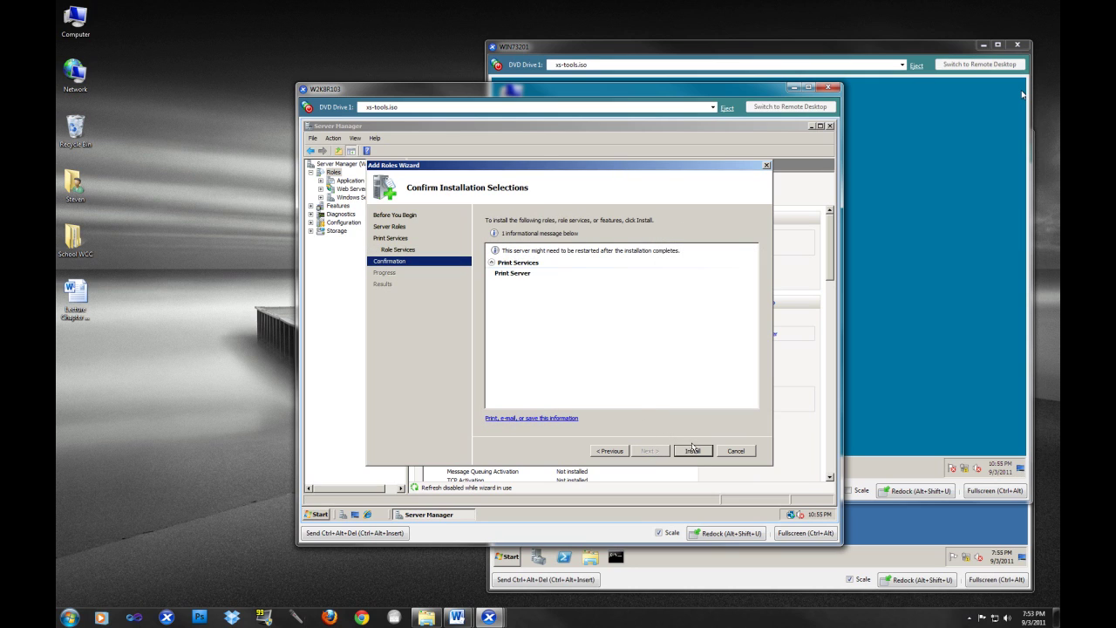
click(695, 451)
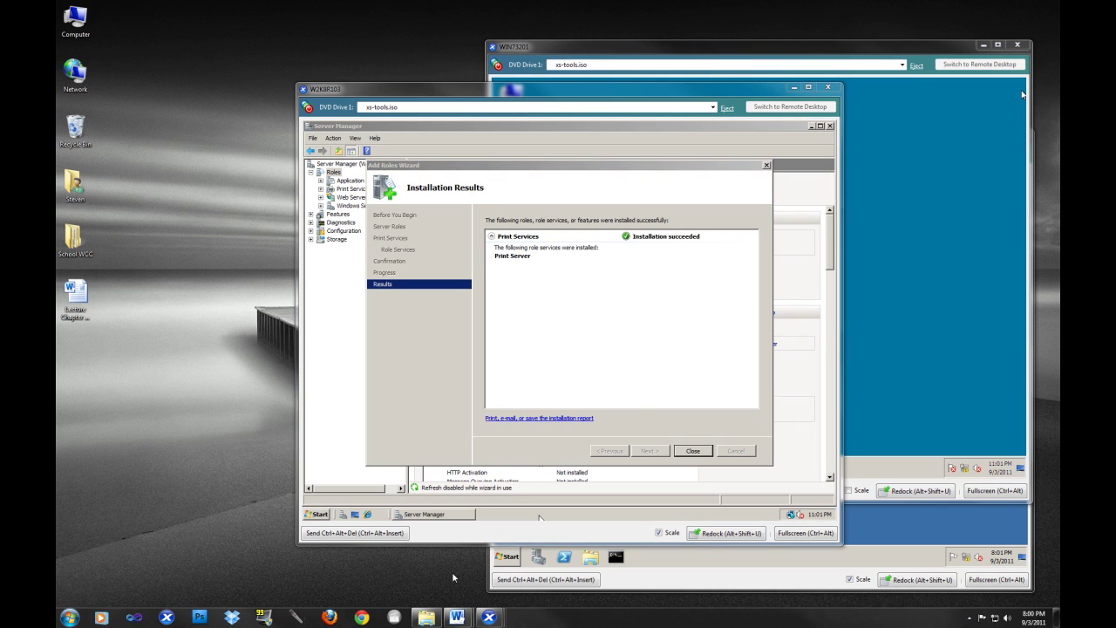
click(548, 179)
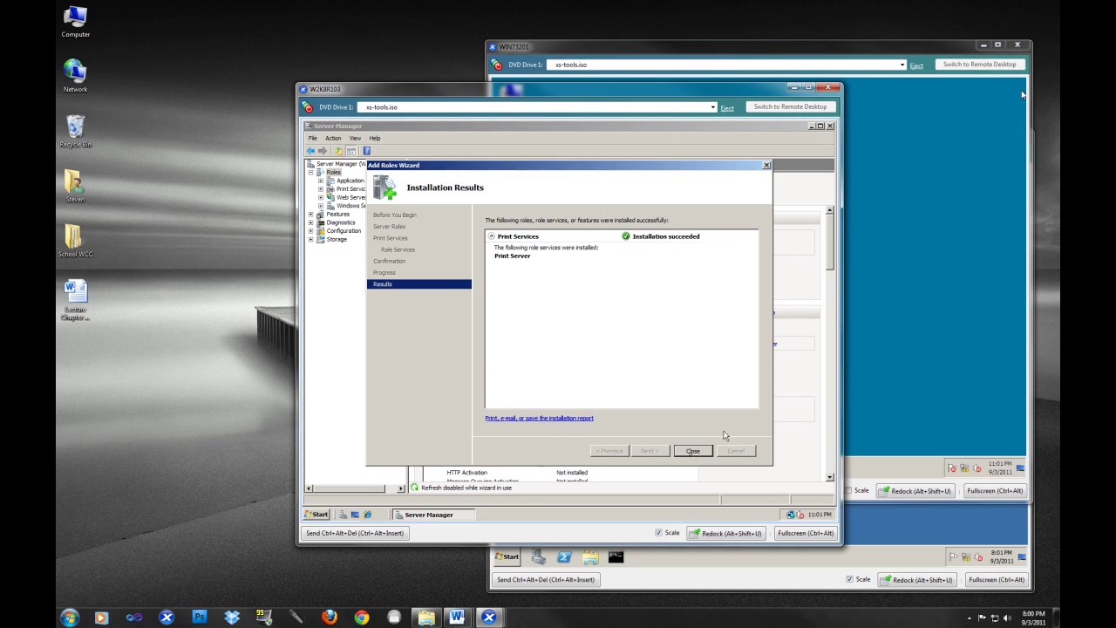
click(694, 451)
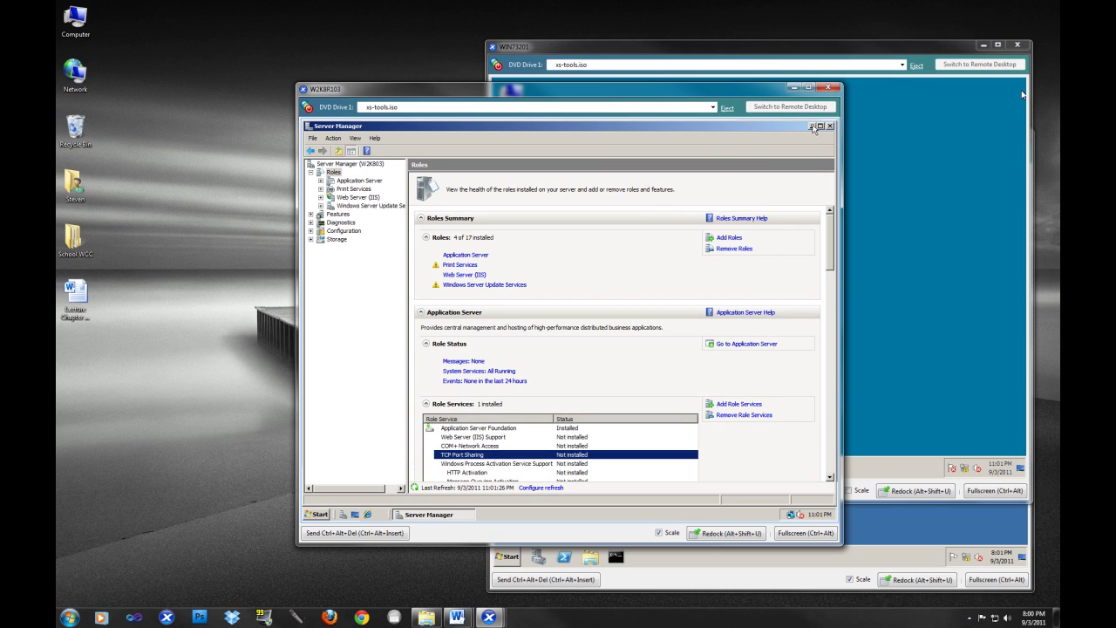
click(810, 126)
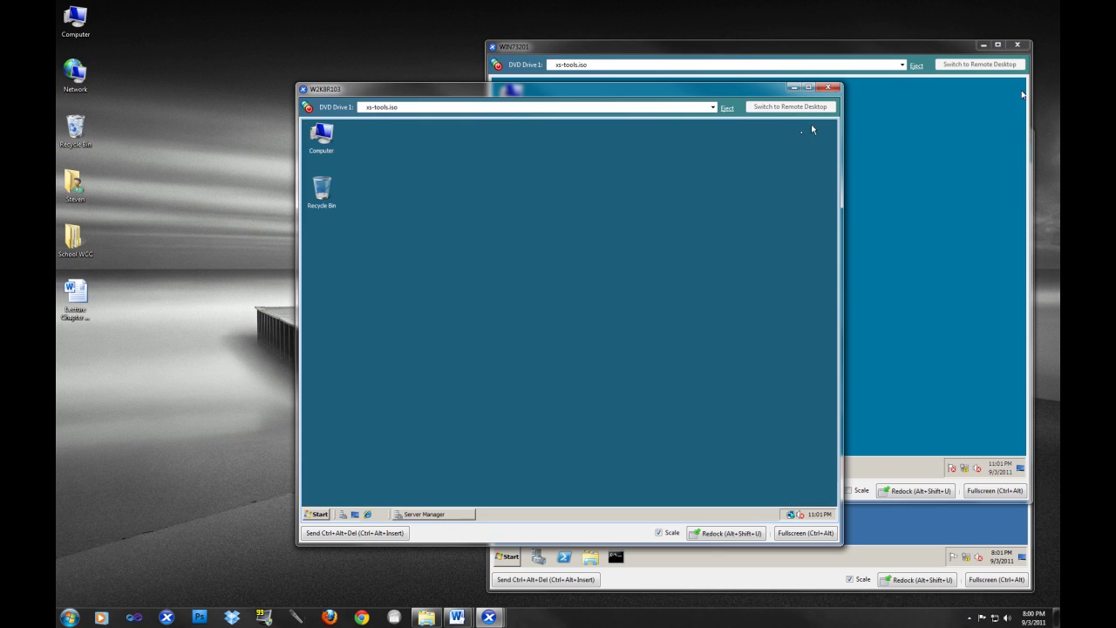
- Start Print Management from Administrative Tools on W2K8R103
click(450, 514)
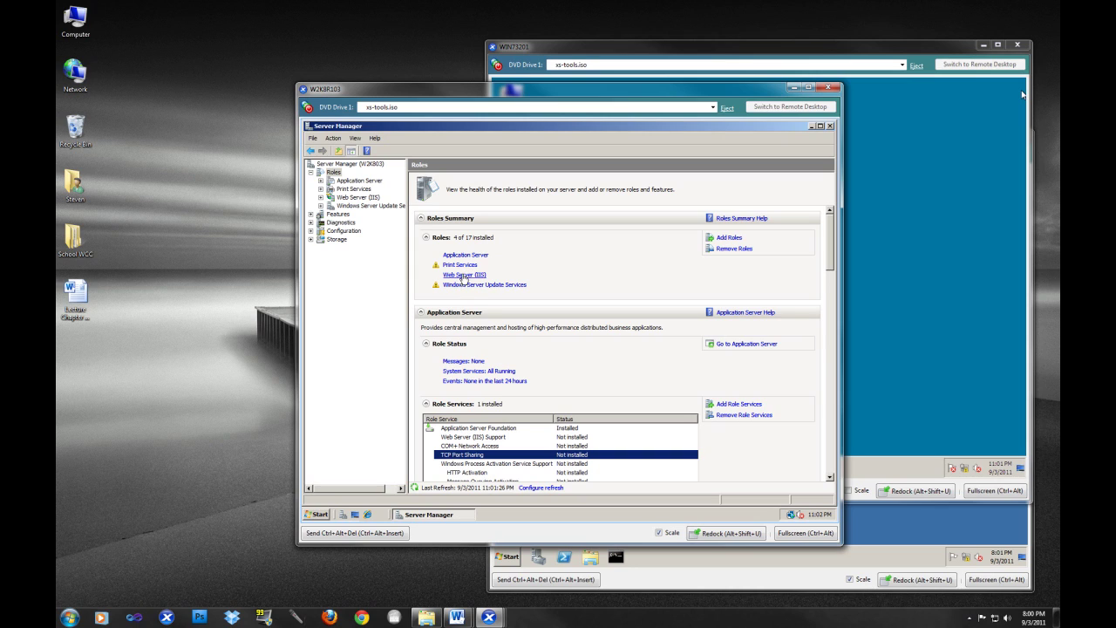
click(474, 286)
click(811, 127)
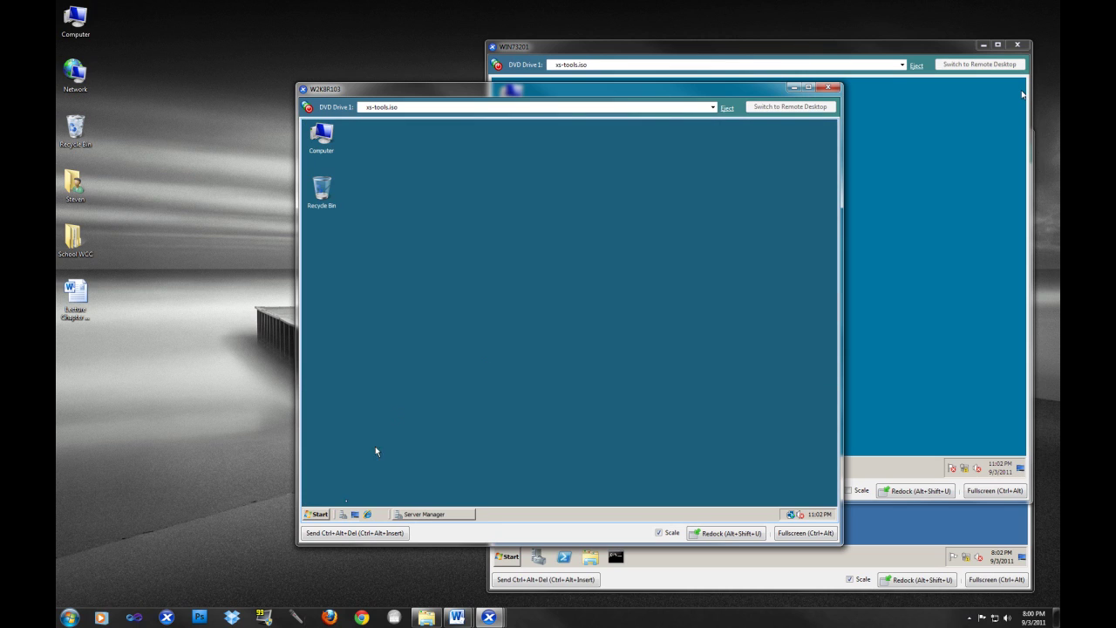
click(319, 515)
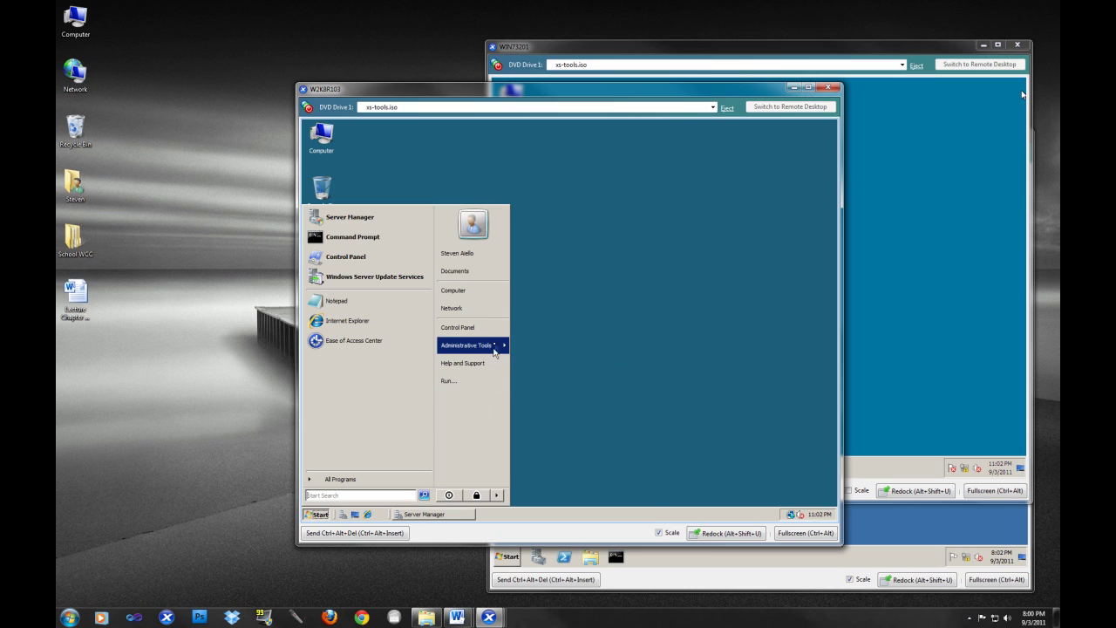
mouse_move(495, 346)
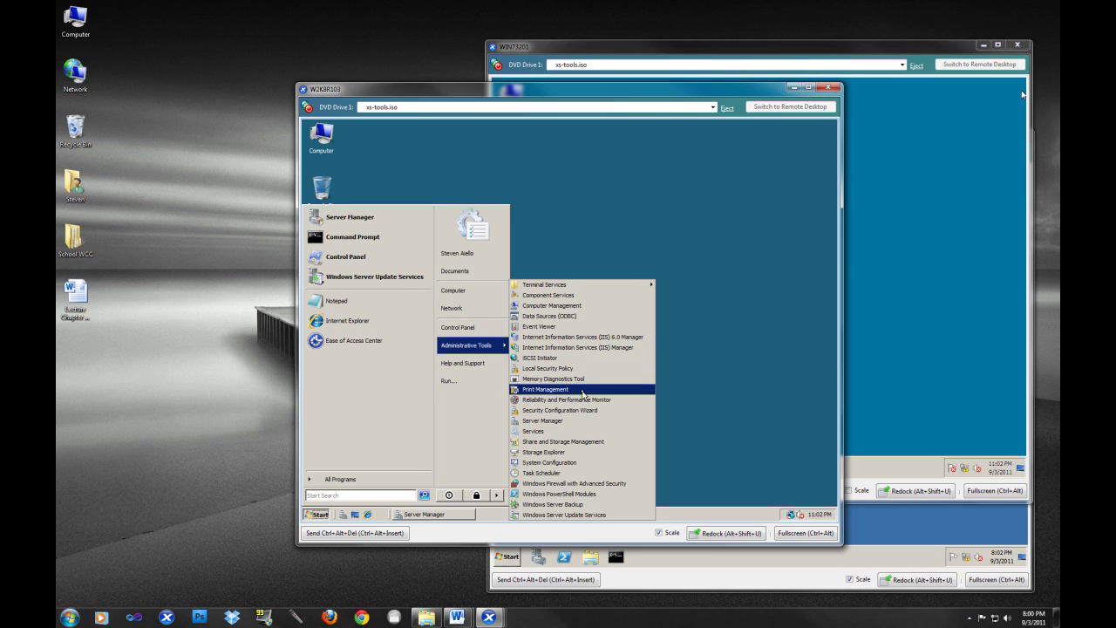
click(577, 390)
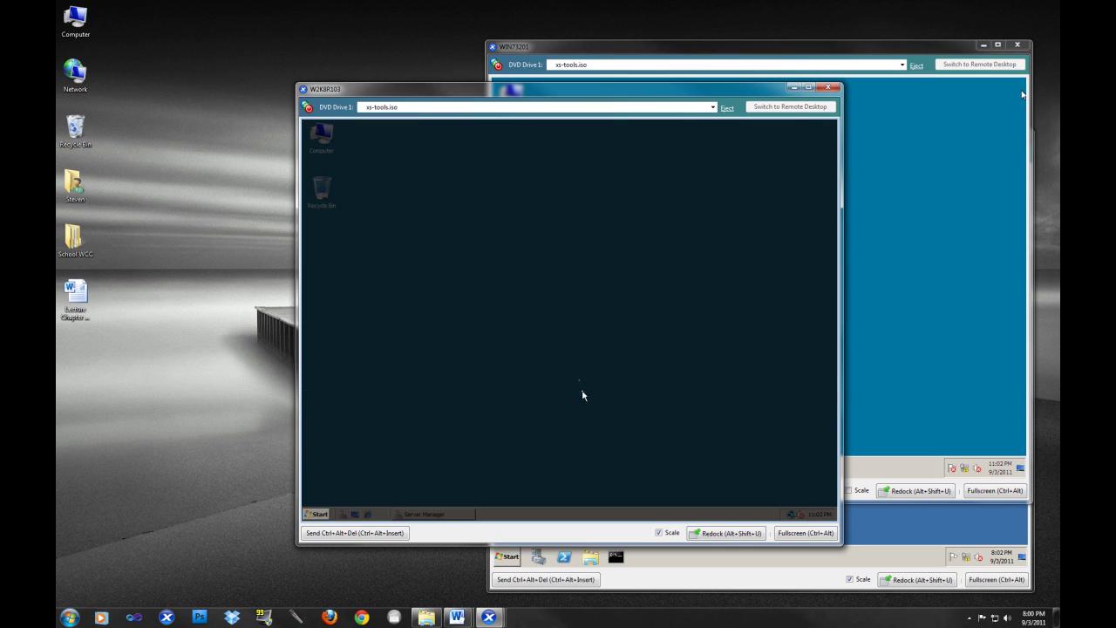
- Maximize Print Management, list the local W2K803 server's printers and select Brother HL-2270DW series
click(453, 371)
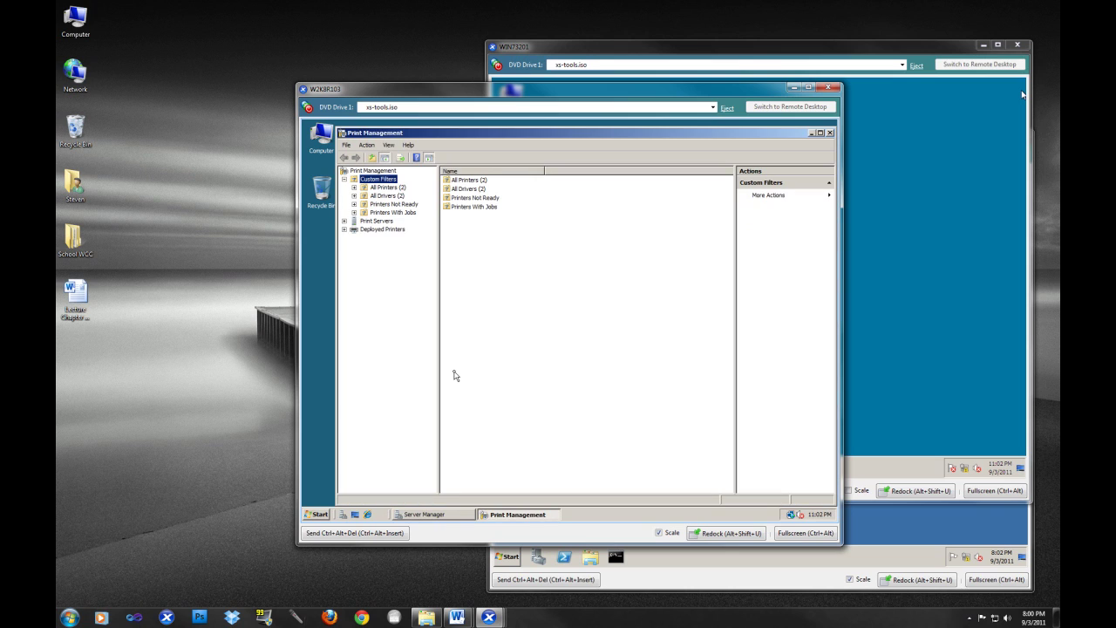
click(819, 133)
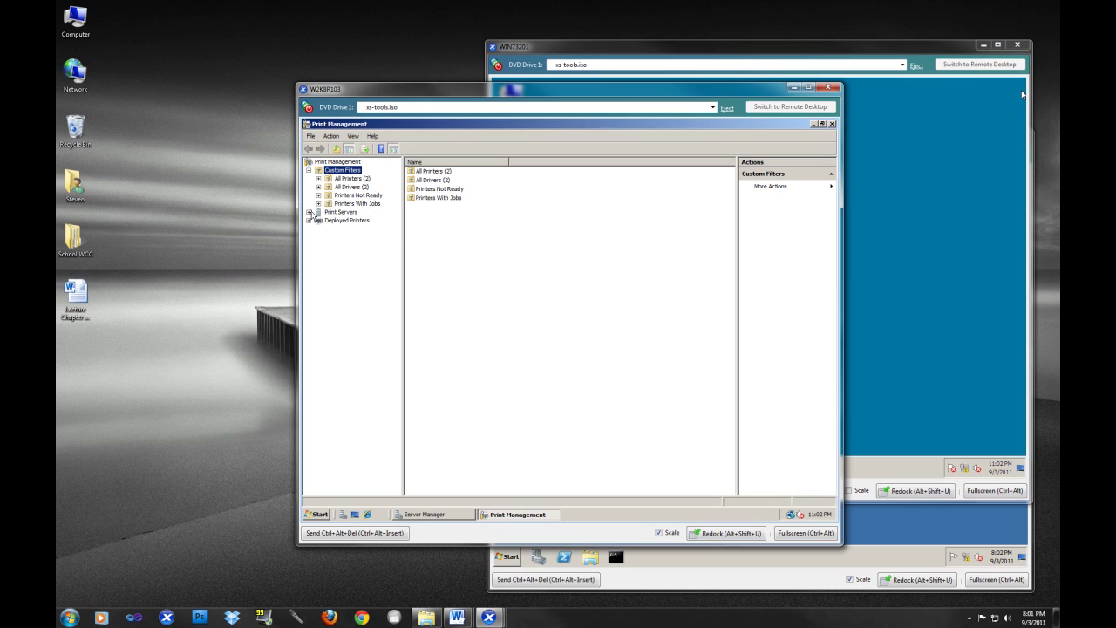
click(310, 212)
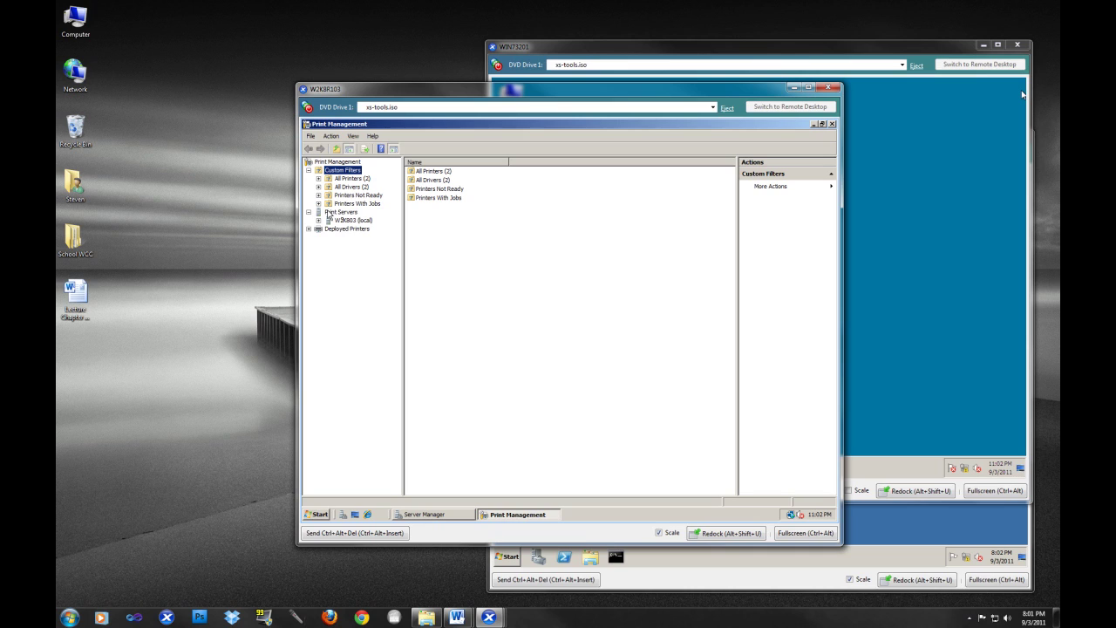
click(346, 215)
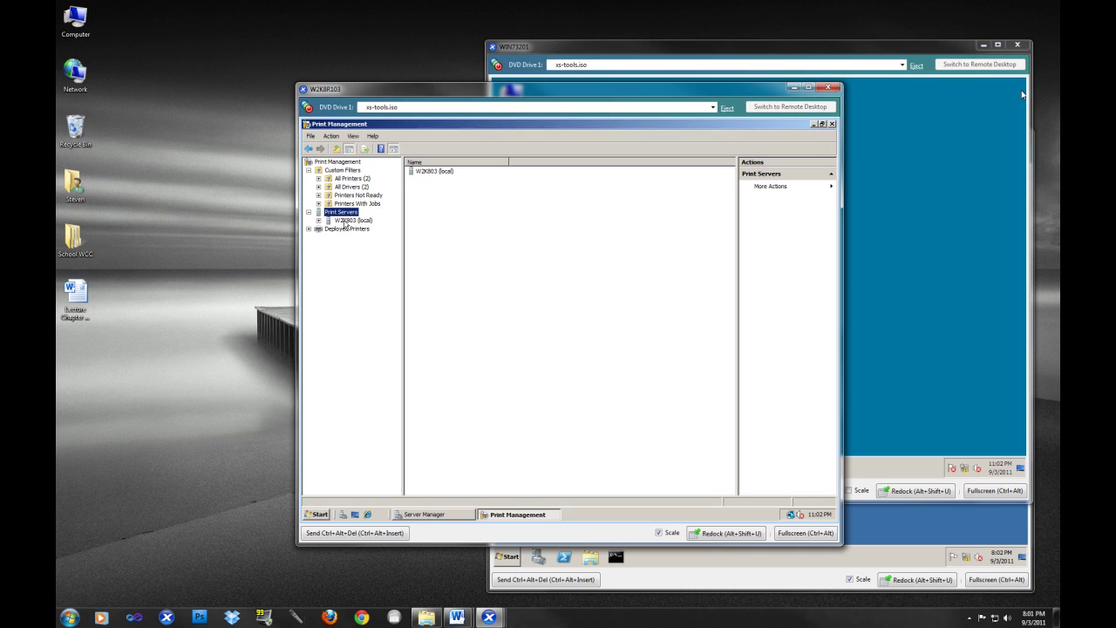
click(345, 222)
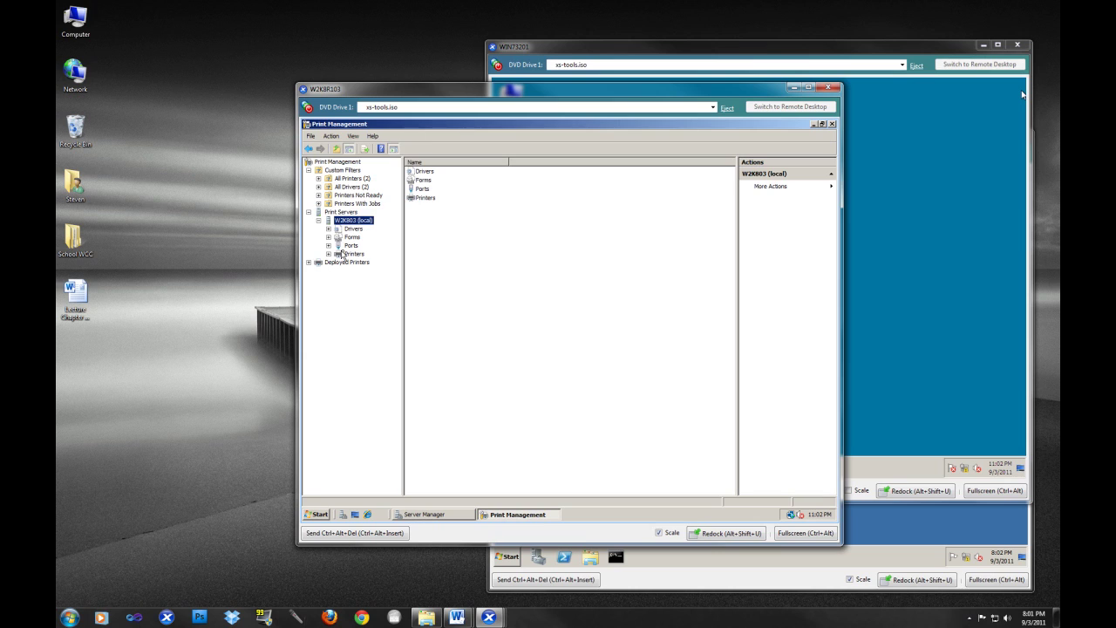
click(346, 253)
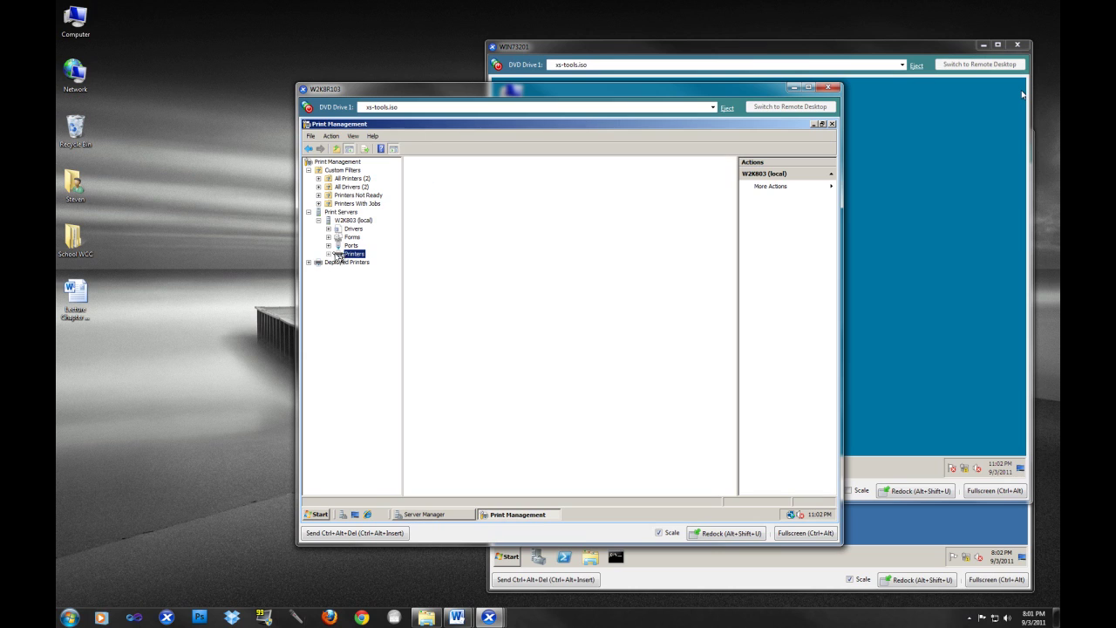
click(463, 181)
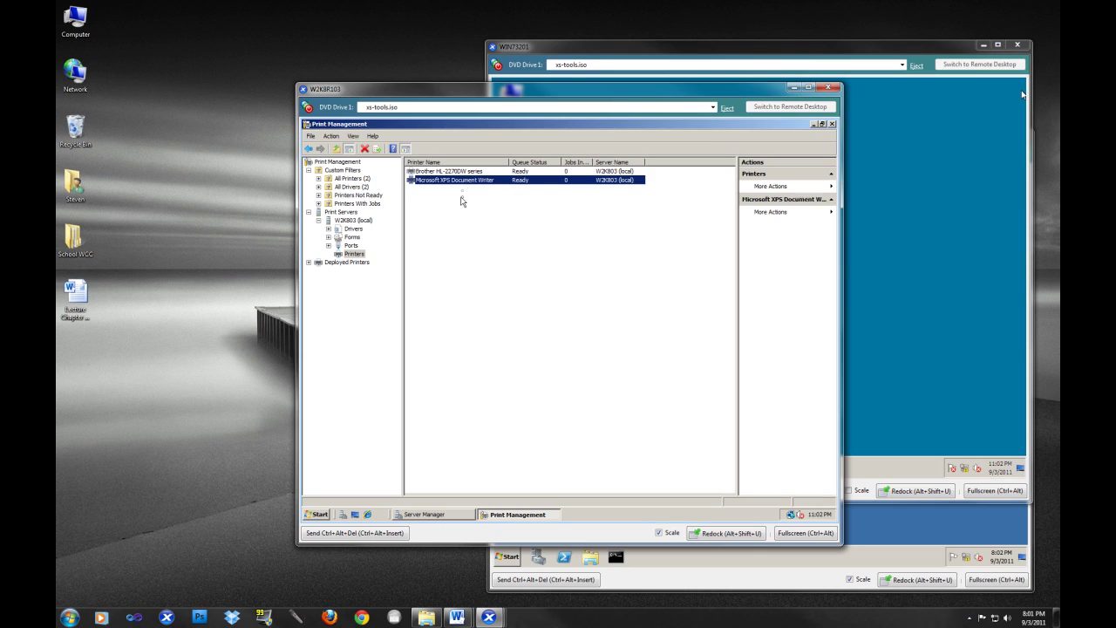
click(455, 172)
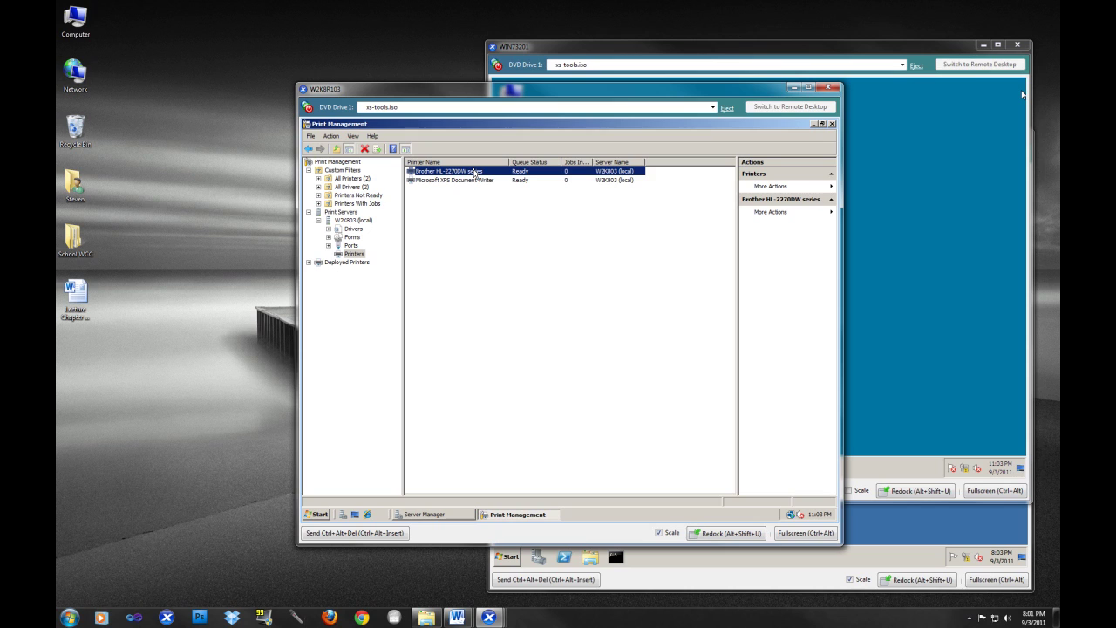
- Open the Brother printer's sharing properties and attempt adding an x64 additional driver, then cancel
right_click(469, 173)
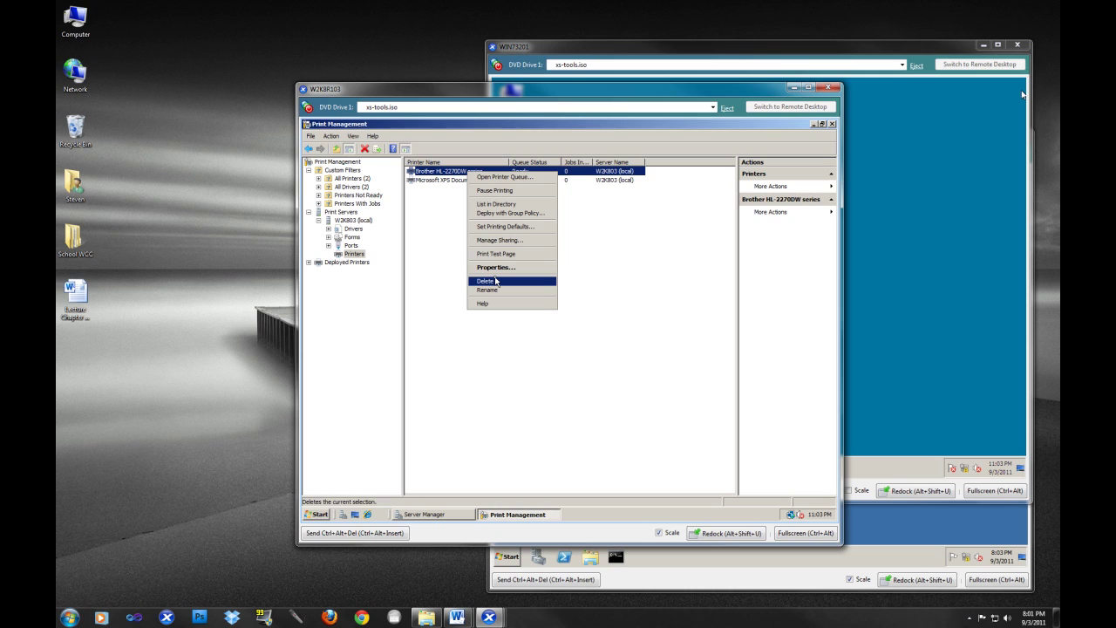
click(495, 267)
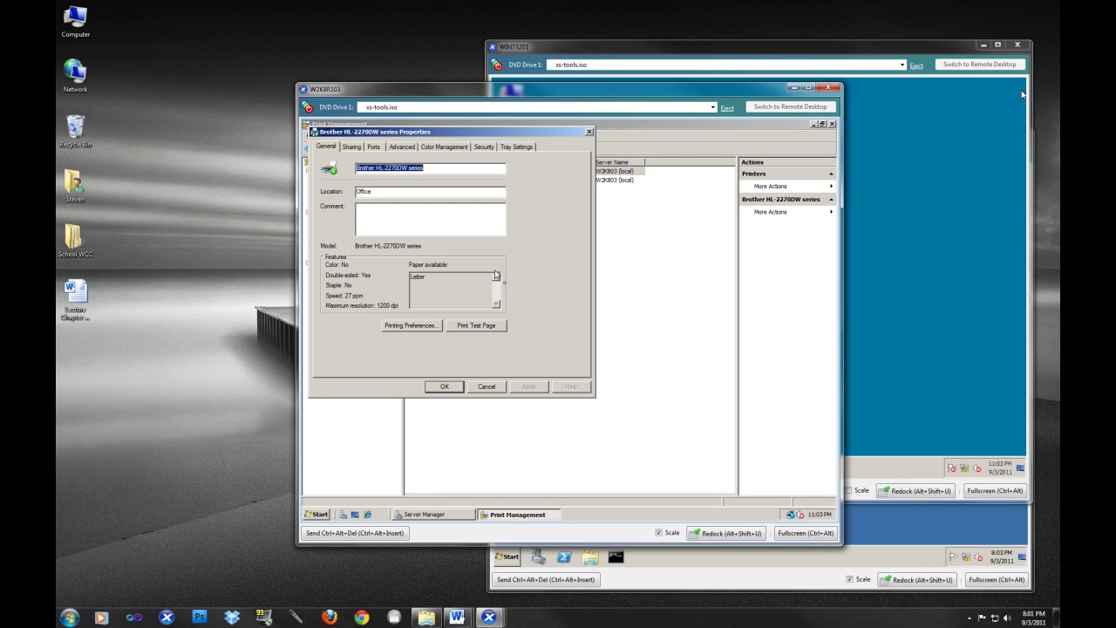
click(351, 147)
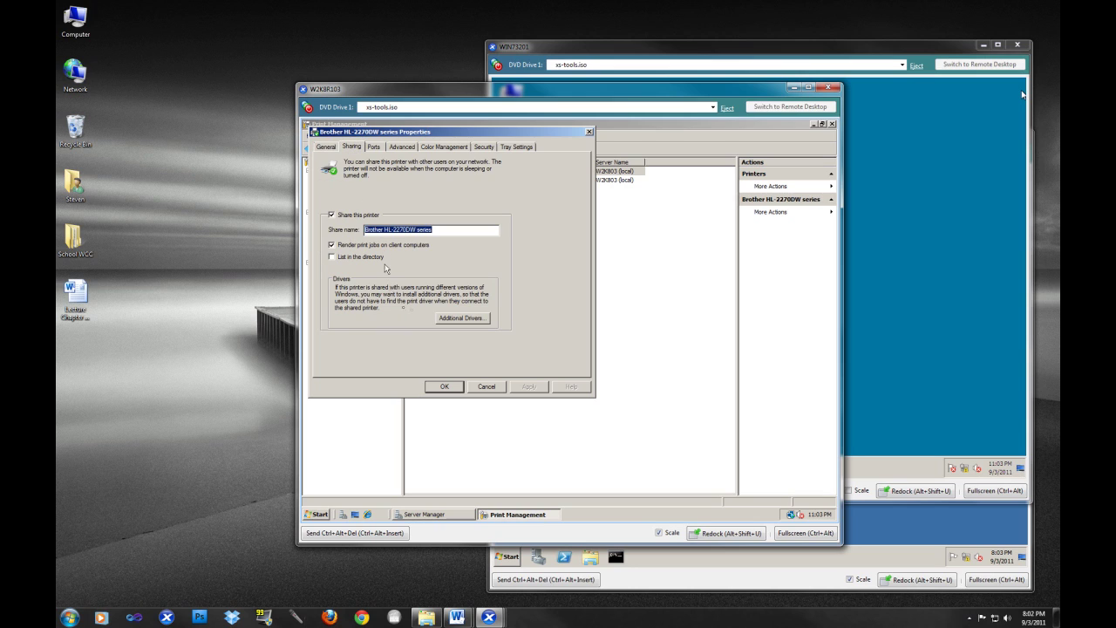
click(463, 319)
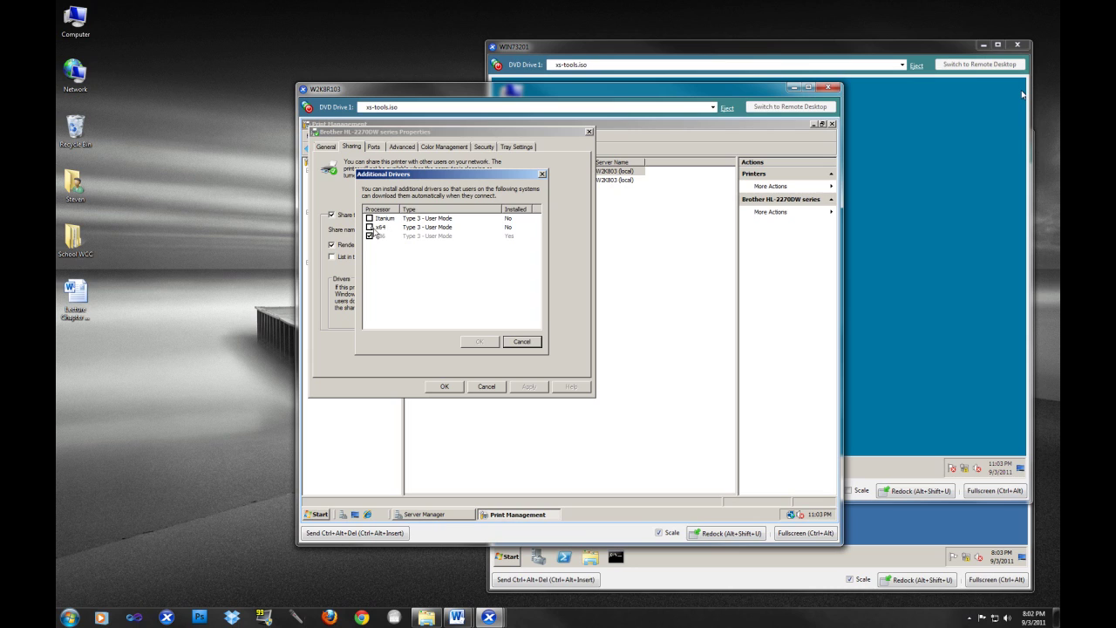
click(369, 226)
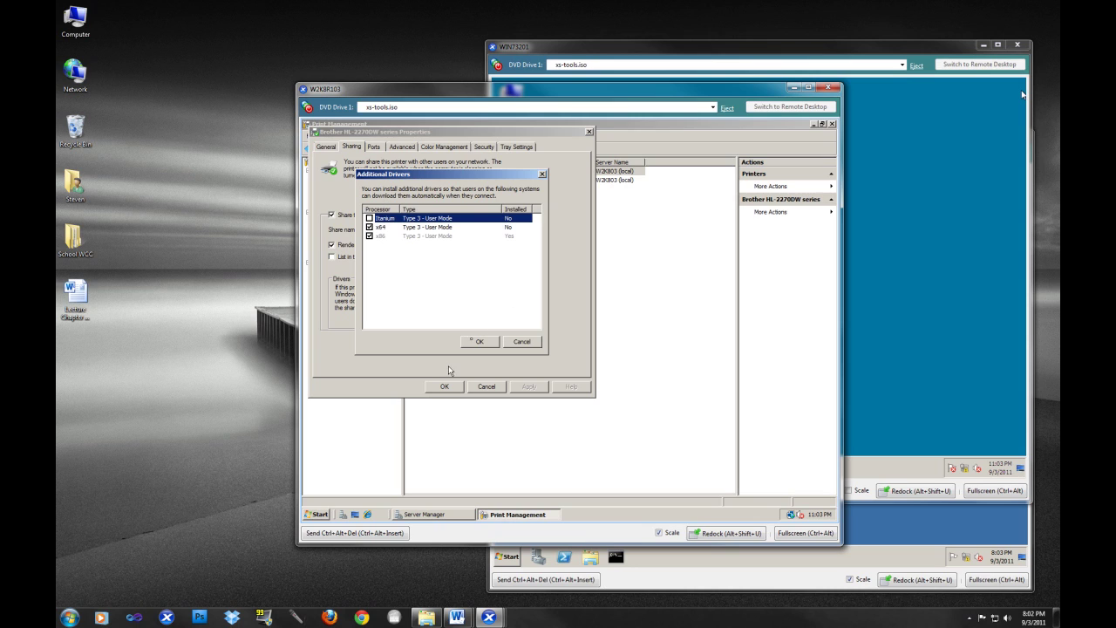
click(475, 342)
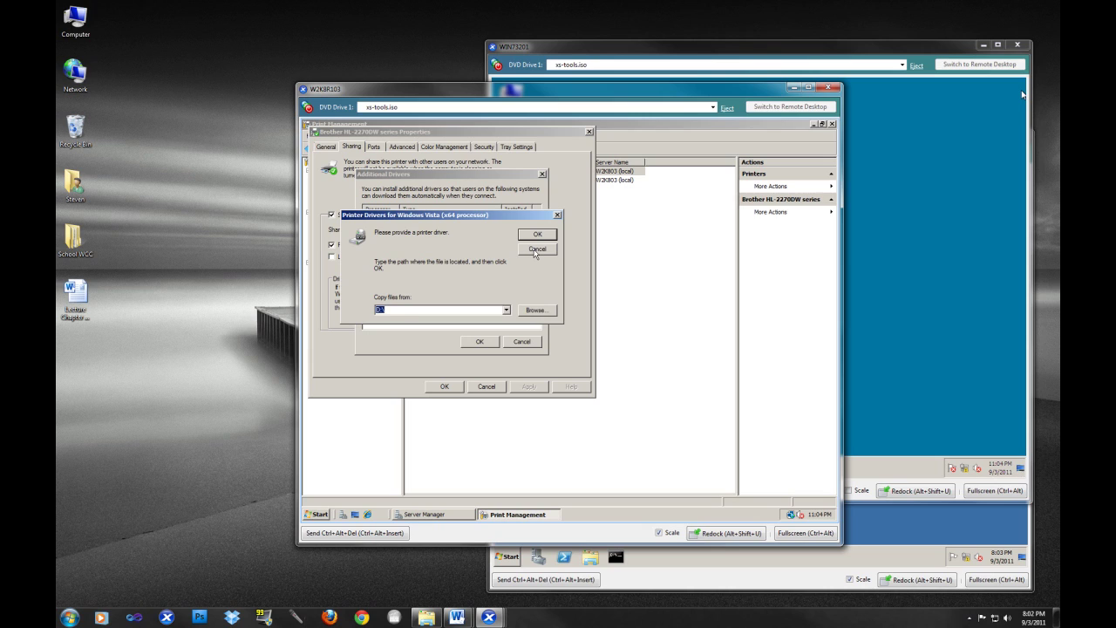
click(537, 249)
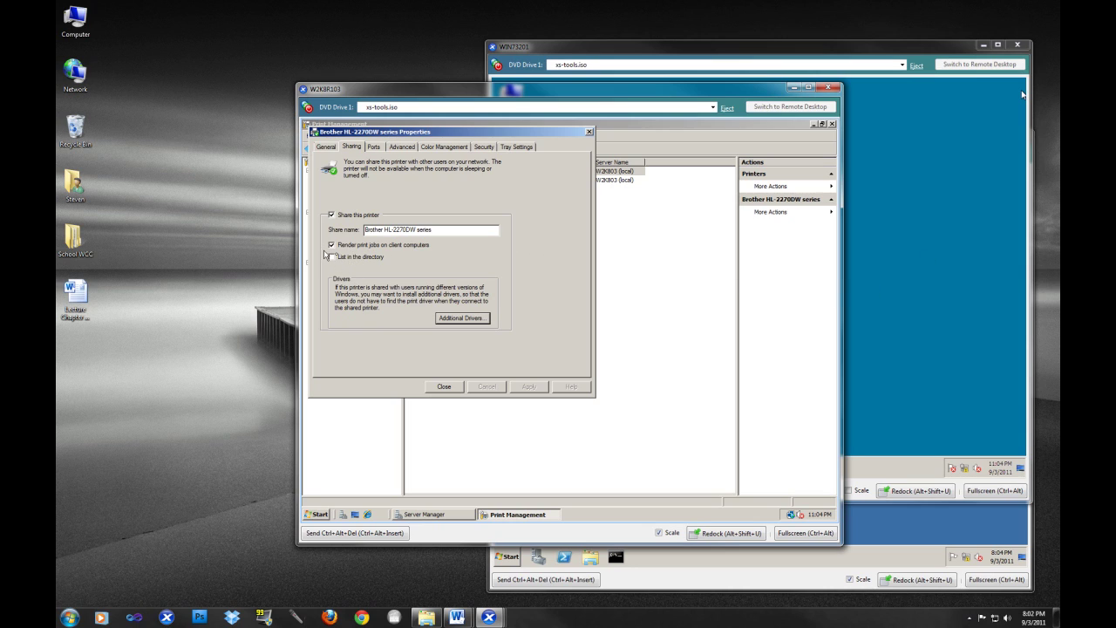
- Enable List in the directory for the Brother printer and save its properties
click(332, 257)
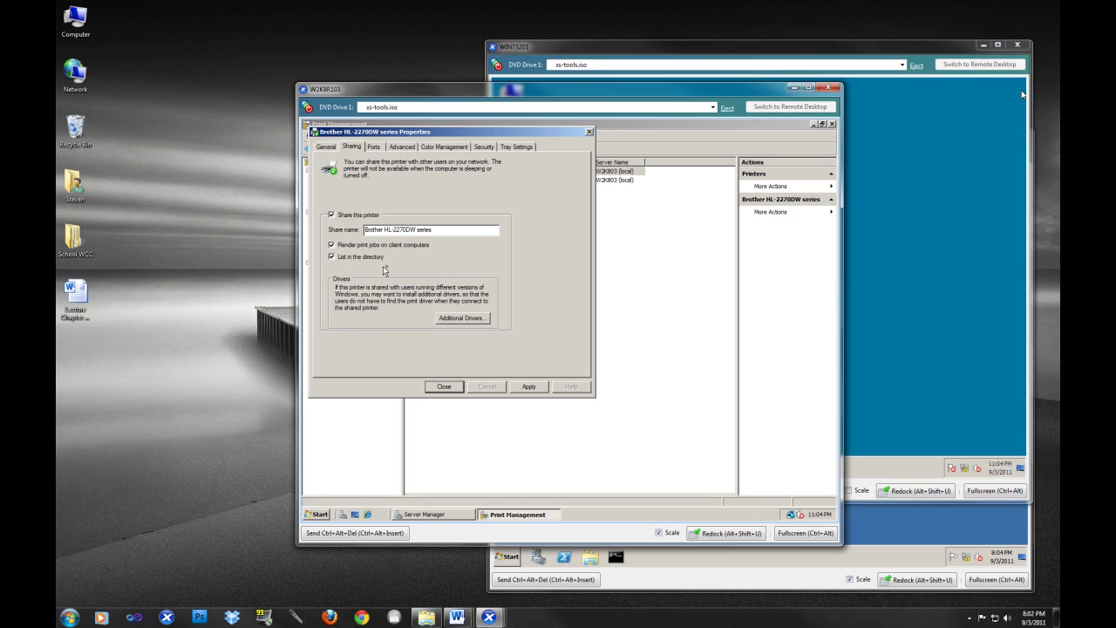
click(535, 387)
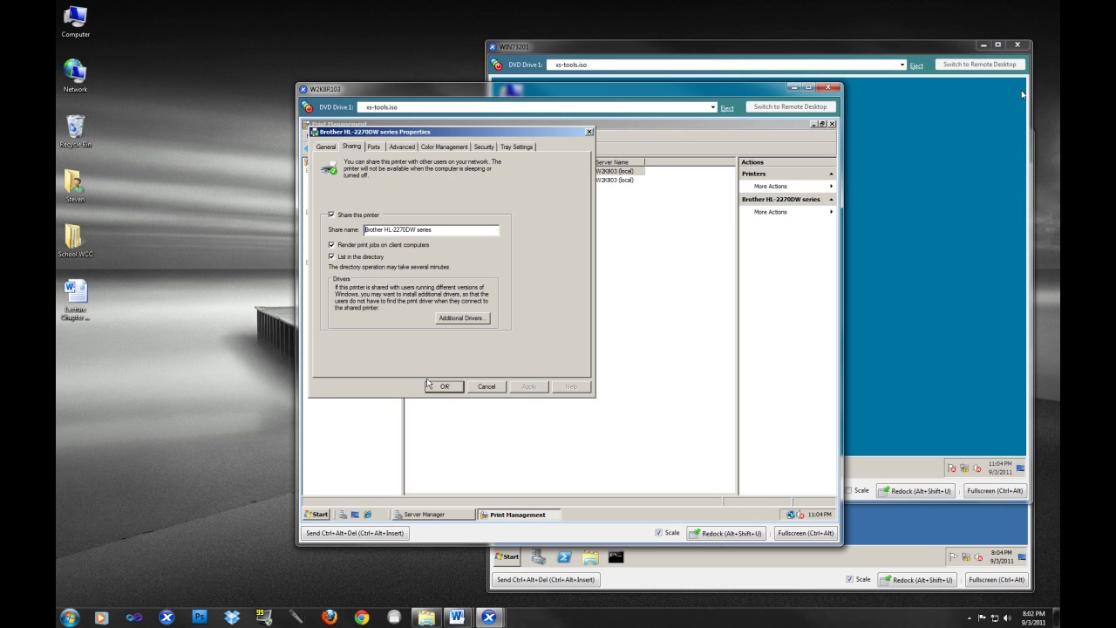
click(444, 386)
click(944, 366)
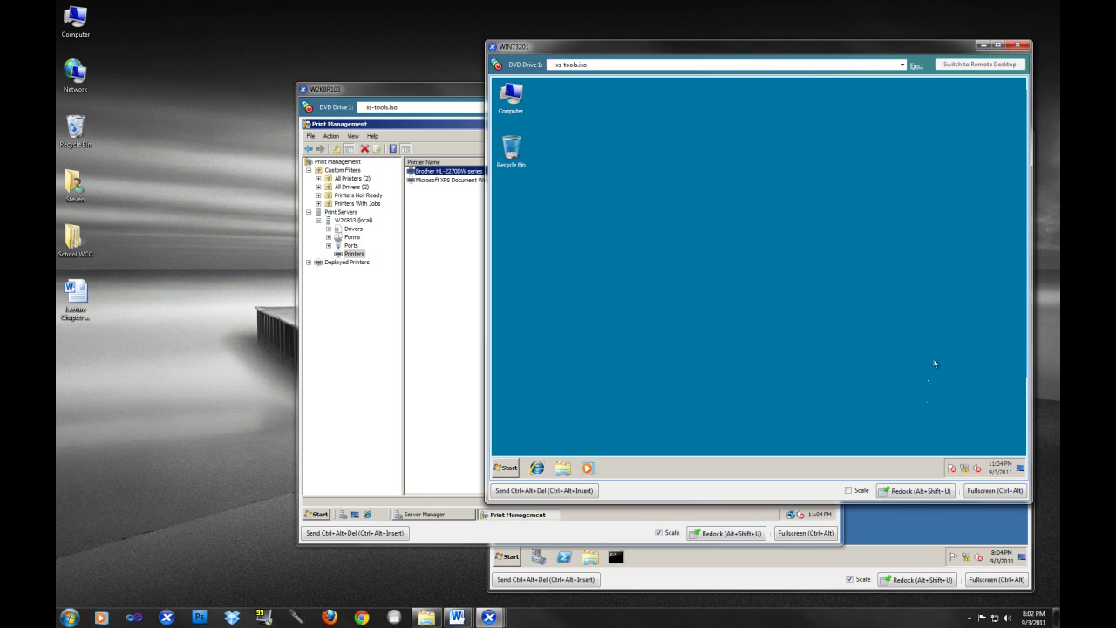
- Launch Active Directory Users and Computers (dsa.msc) on the W2K8R201 domain controller
click(941, 525)
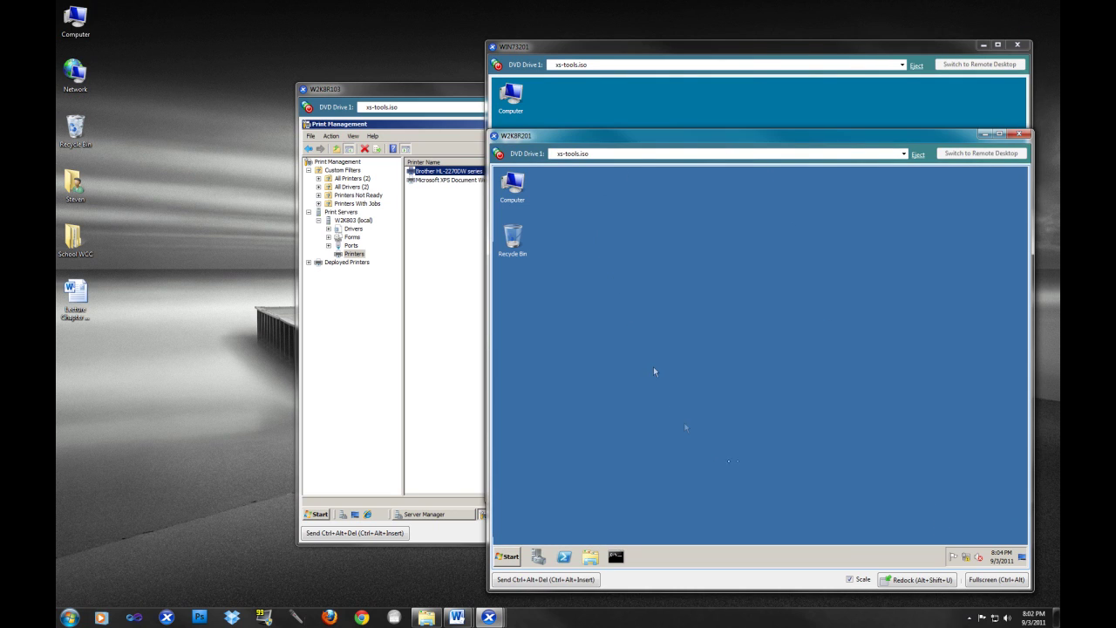
click(509, 556)
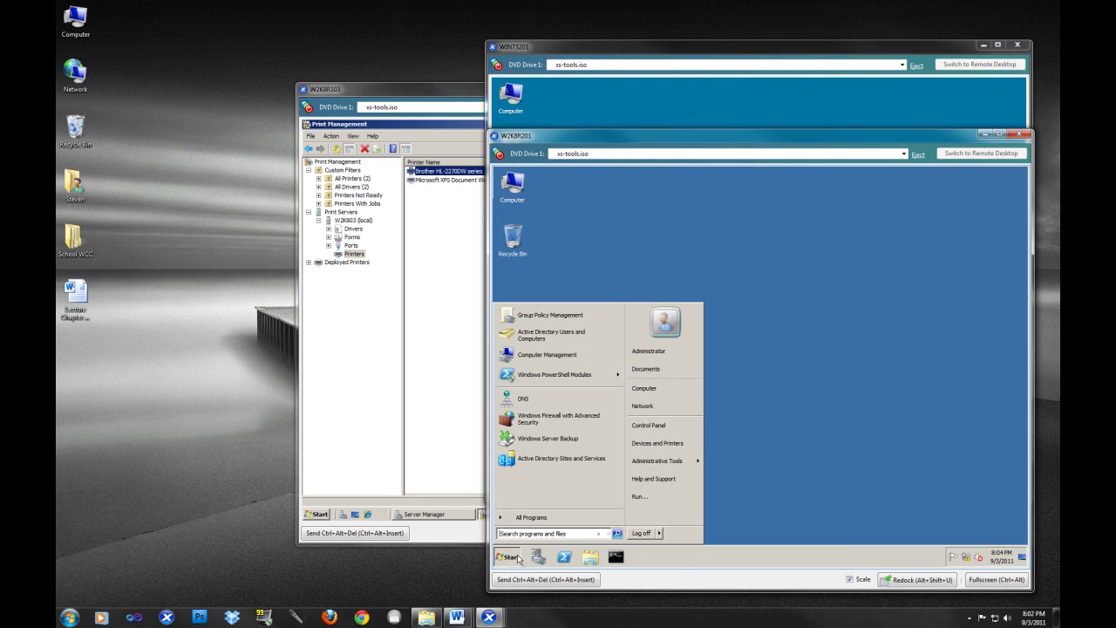
click(648, 501)
text(ds)
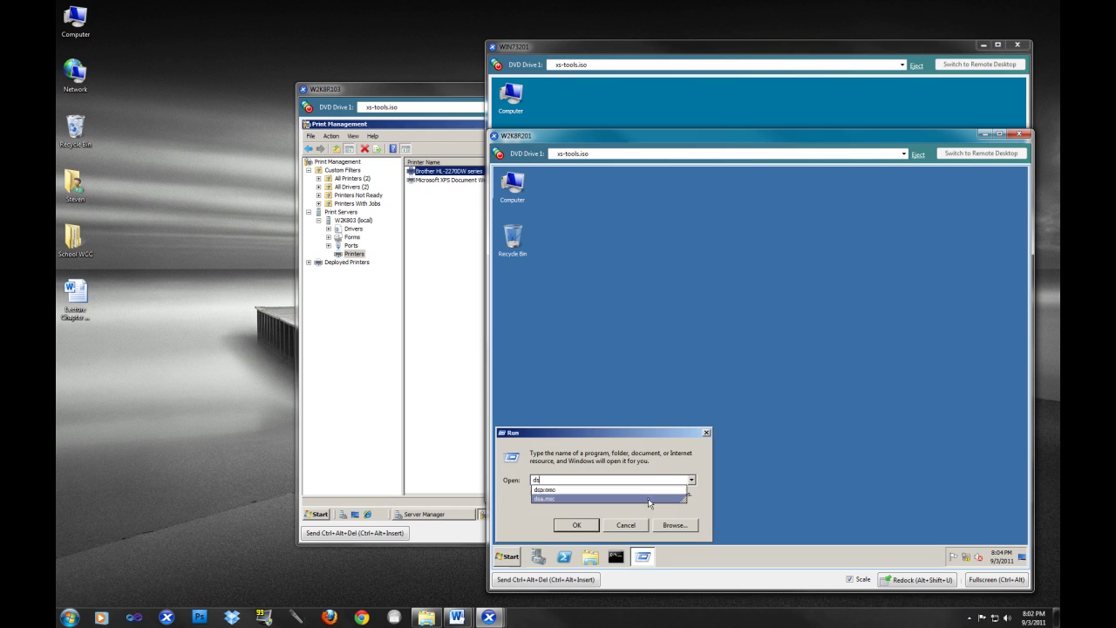
text(a.msc)
key(Return)
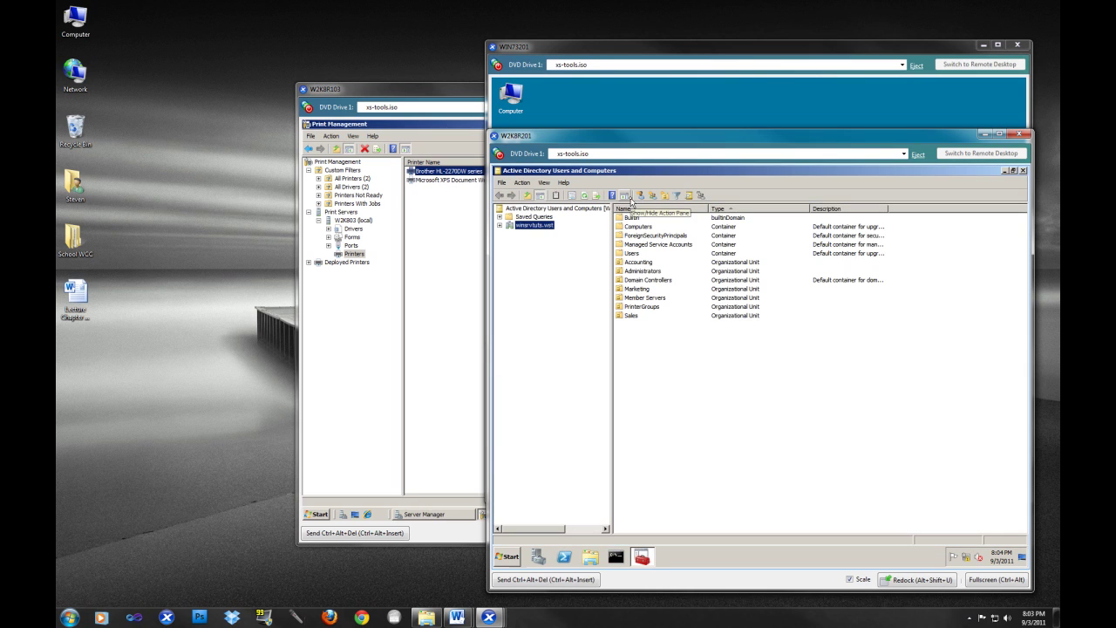
- Search the winsrvtuts.wst domain for printers named 'Brother'
click(501, 226)
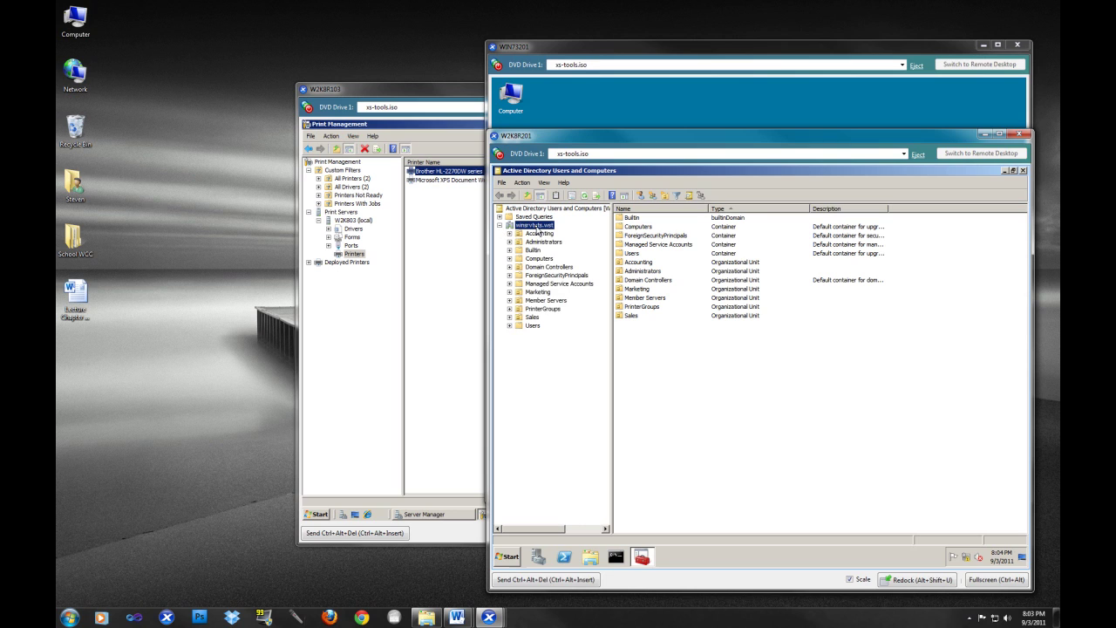
right_click(538, 228)
click(551, 239)
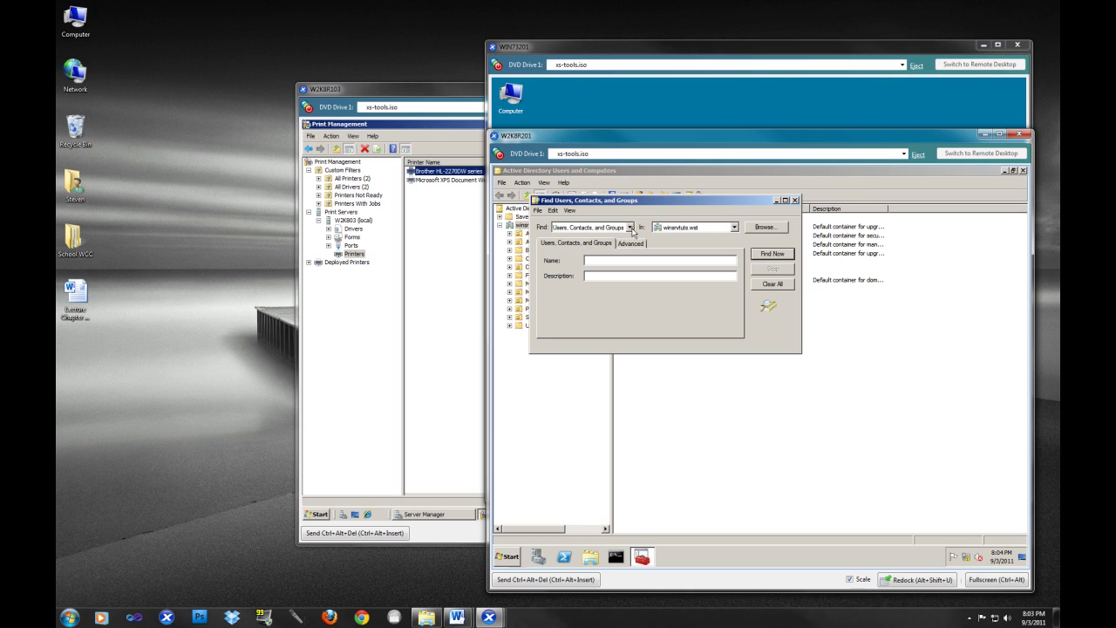
click(629, 227)
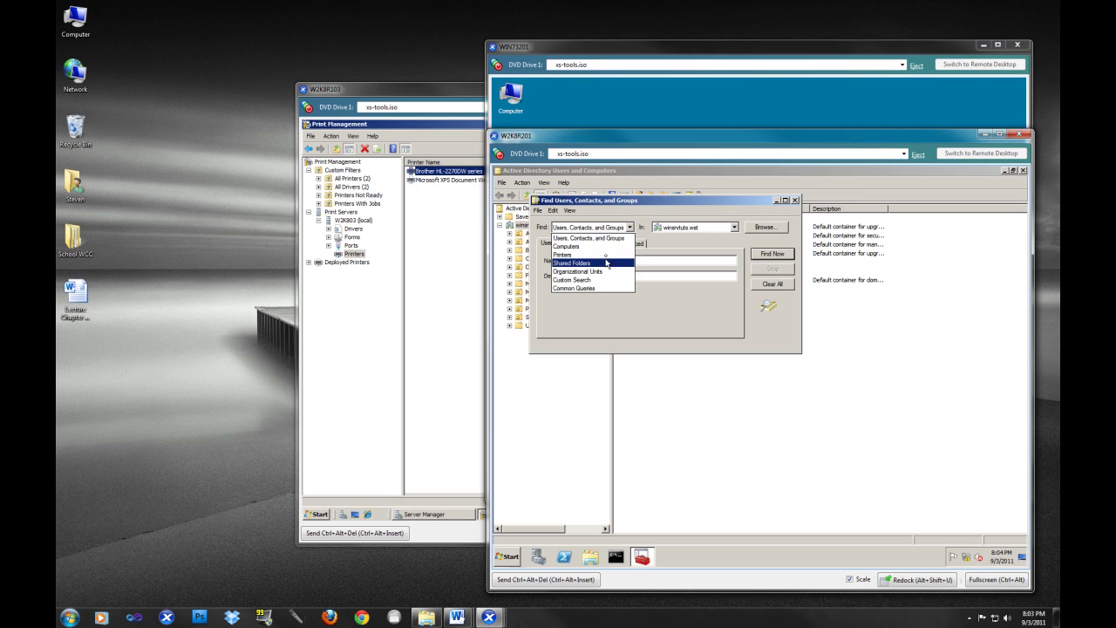
click(607, 255)
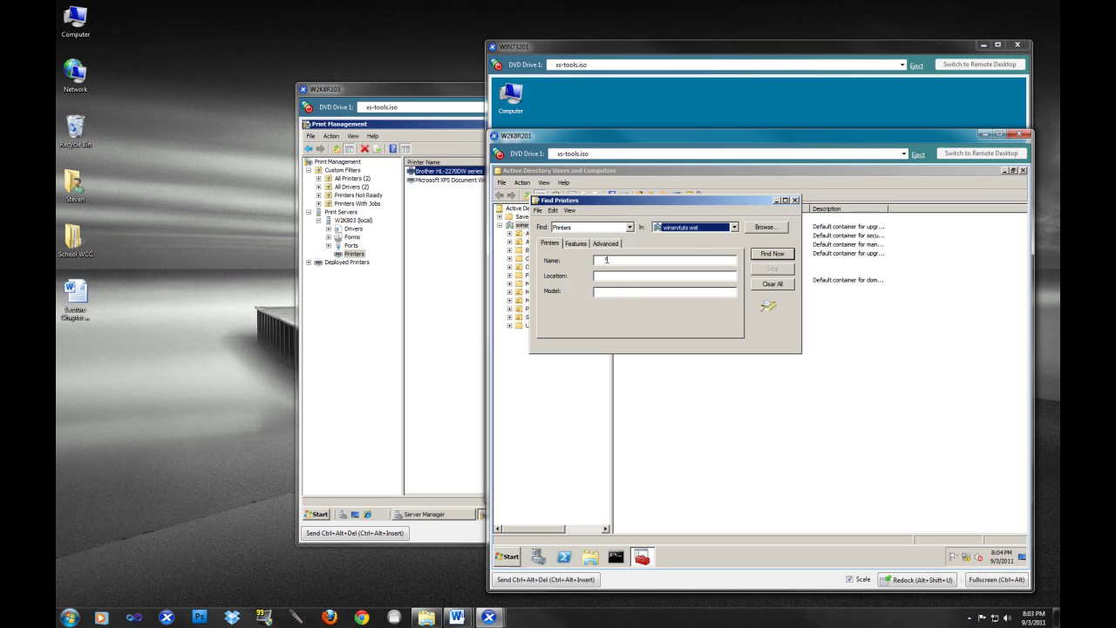
click(606, 259)
text(Brother)
key(Return)
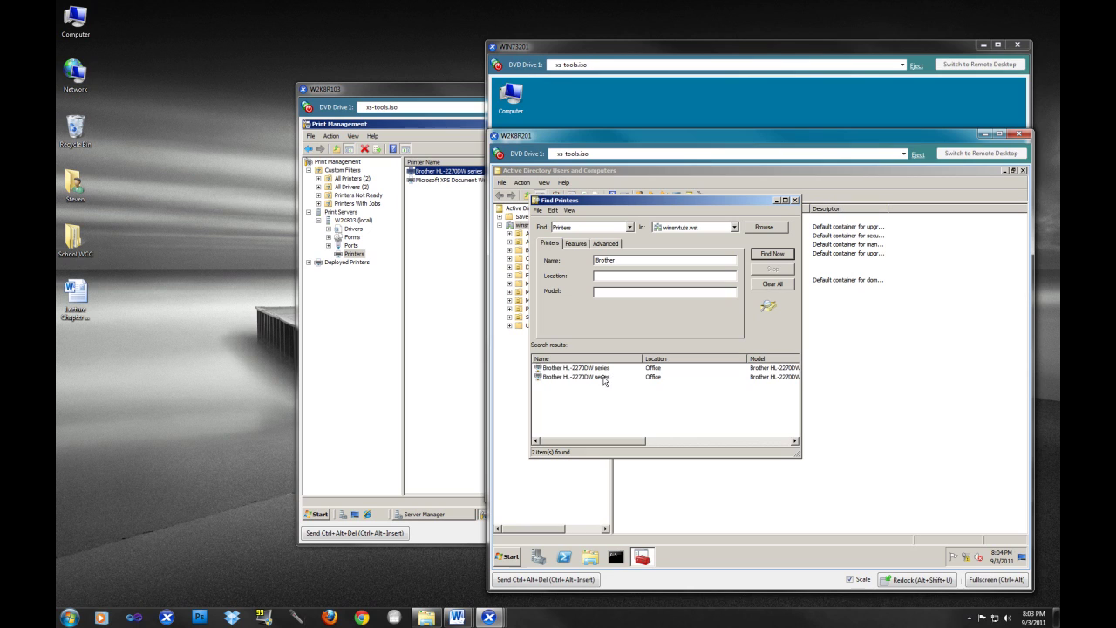
- Inspect the found Brother printer's properties, then close the search window
click(601, 378)
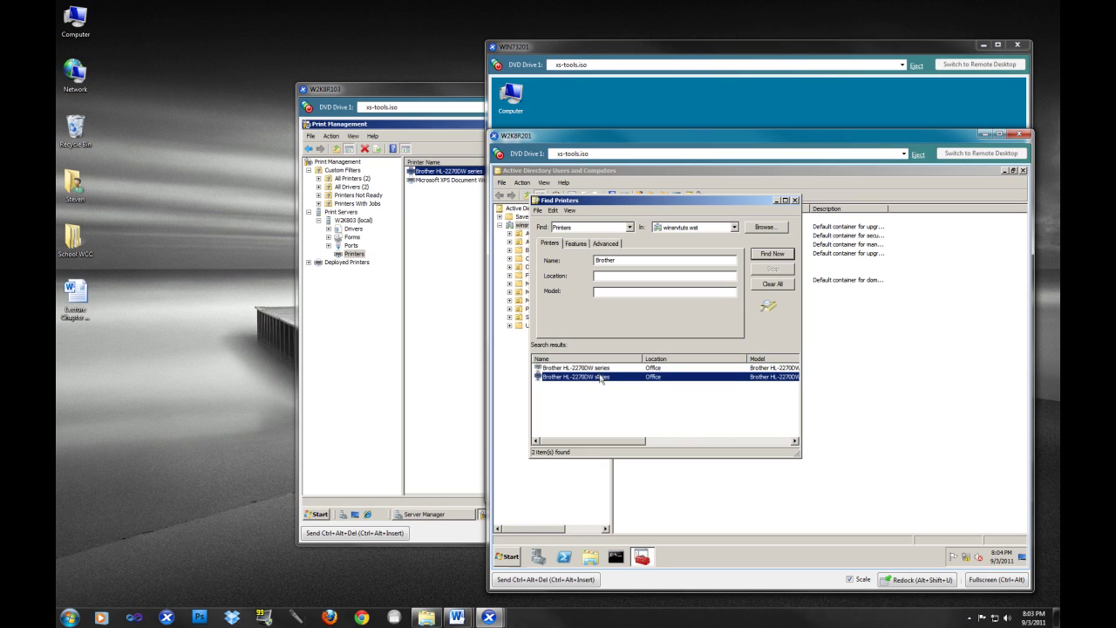
right_click(598, 381)
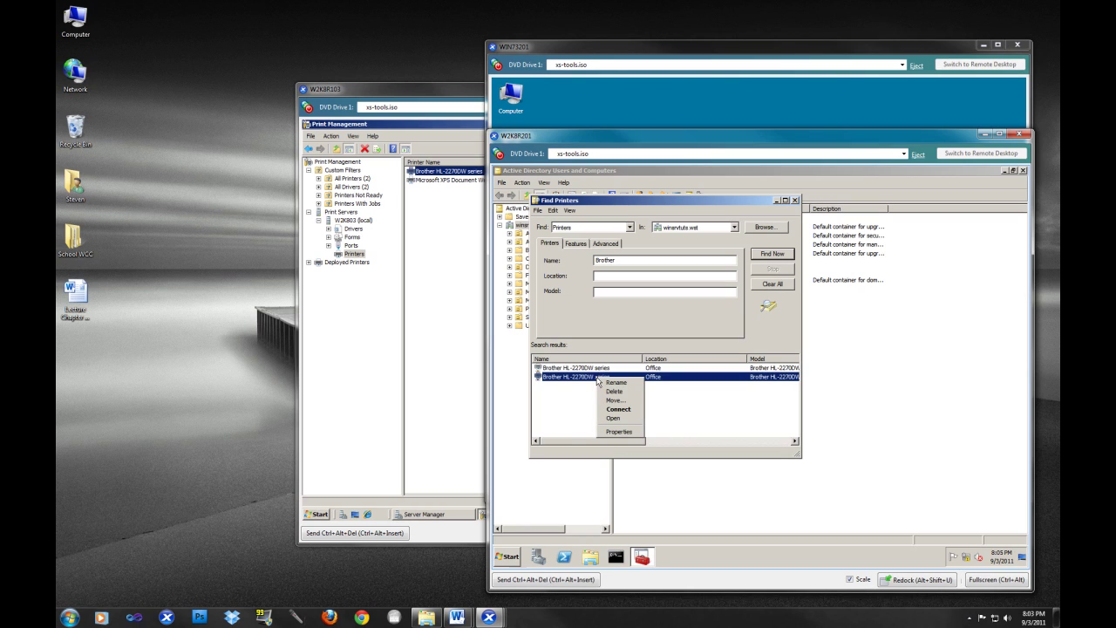
click(594, 368)
right_click(594, 369)
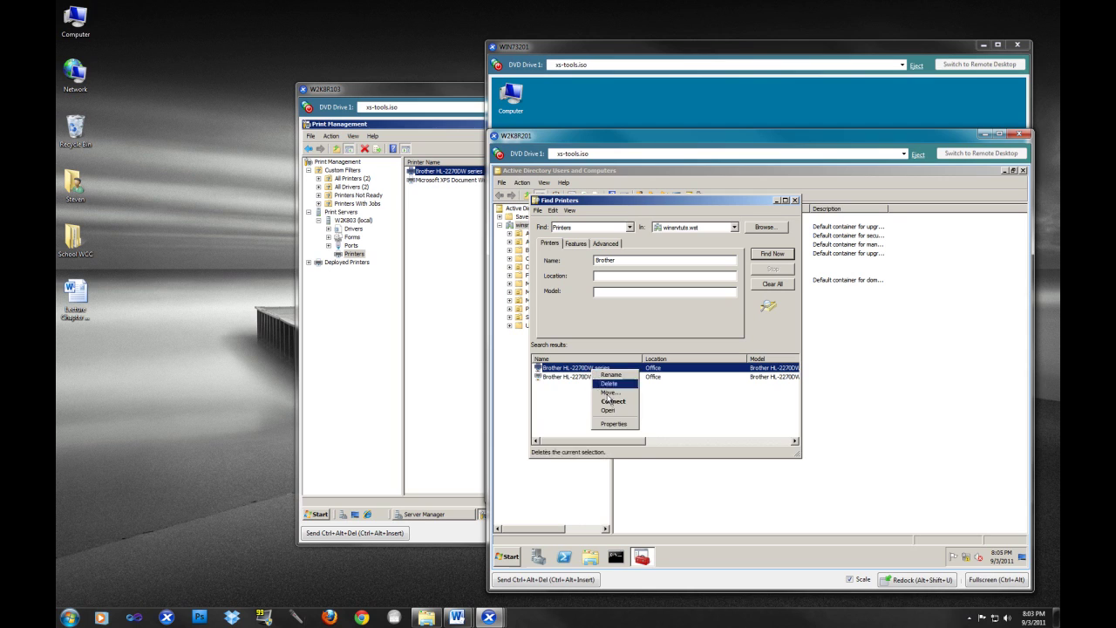
click(614, 424)
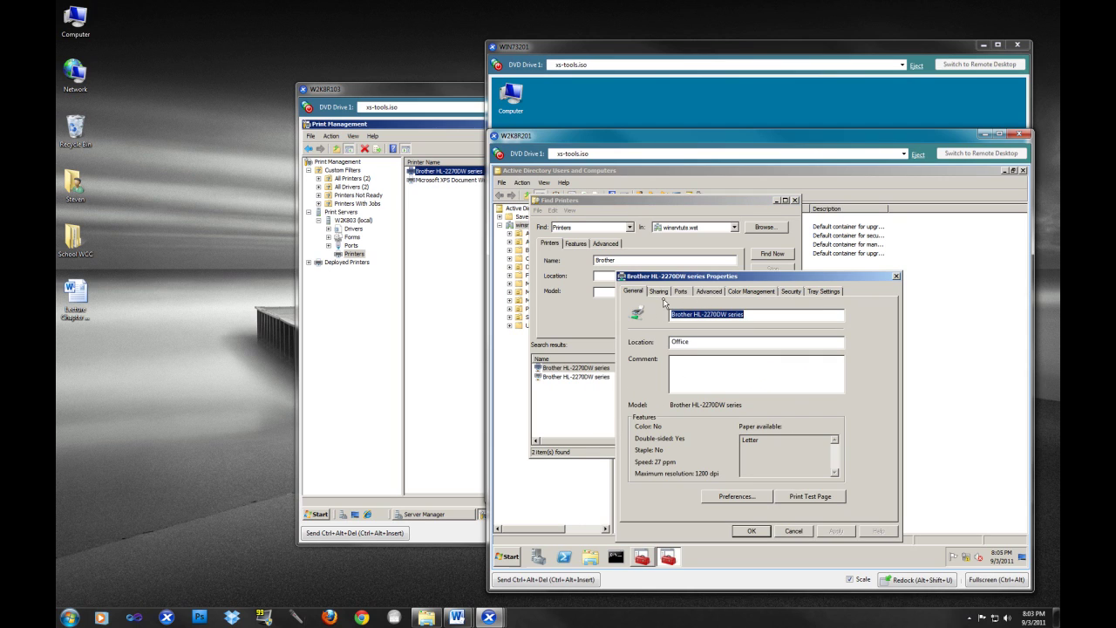
click(660, 293)
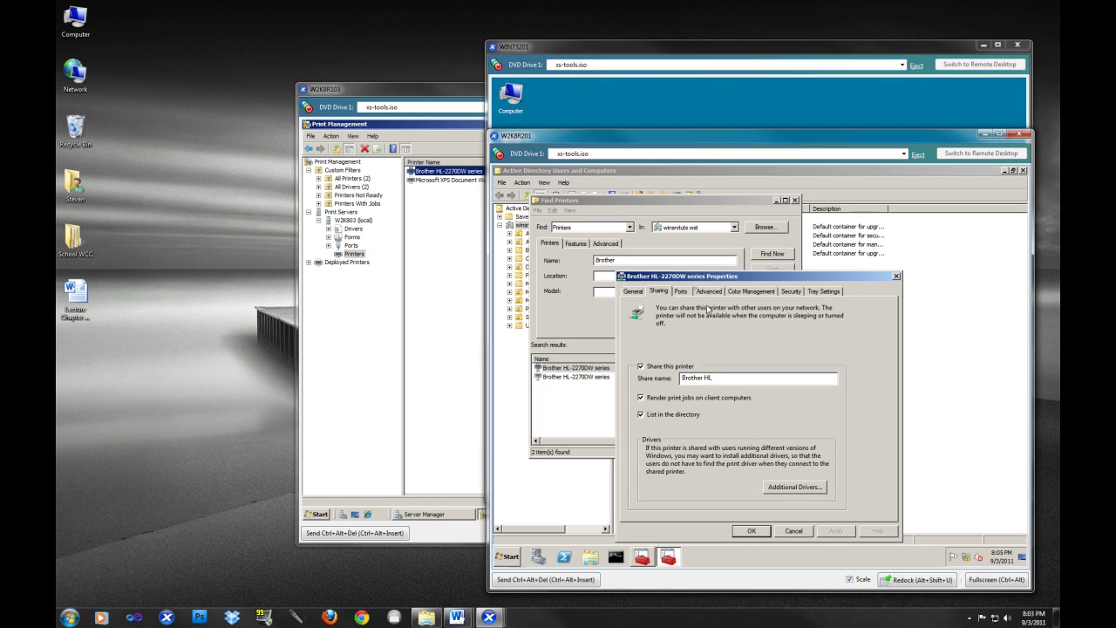
click(794, 530)
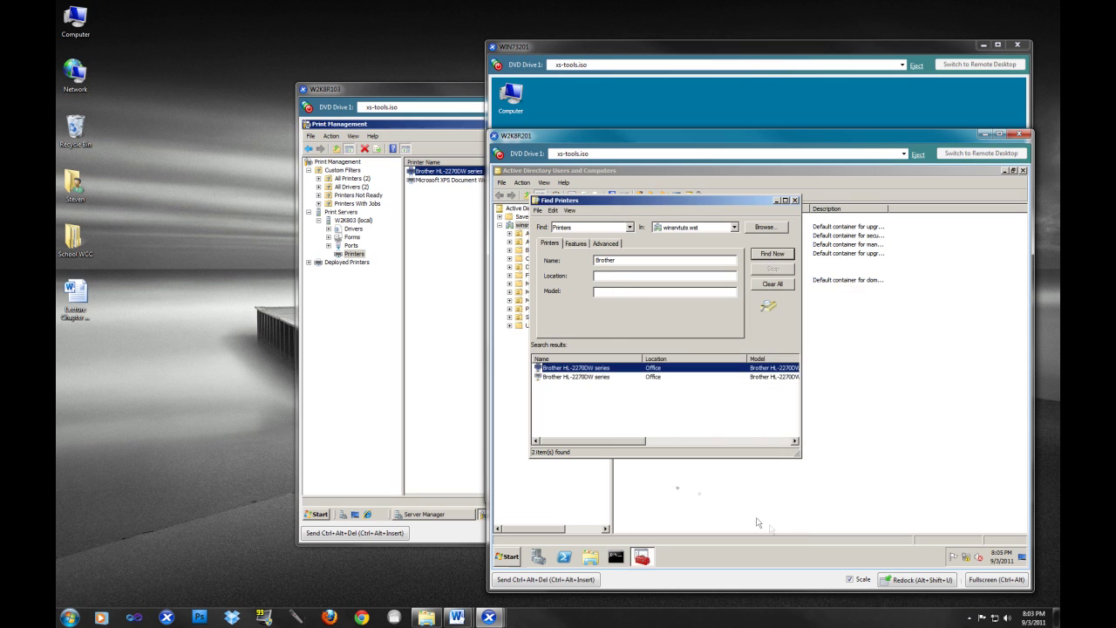
click(794, 200)
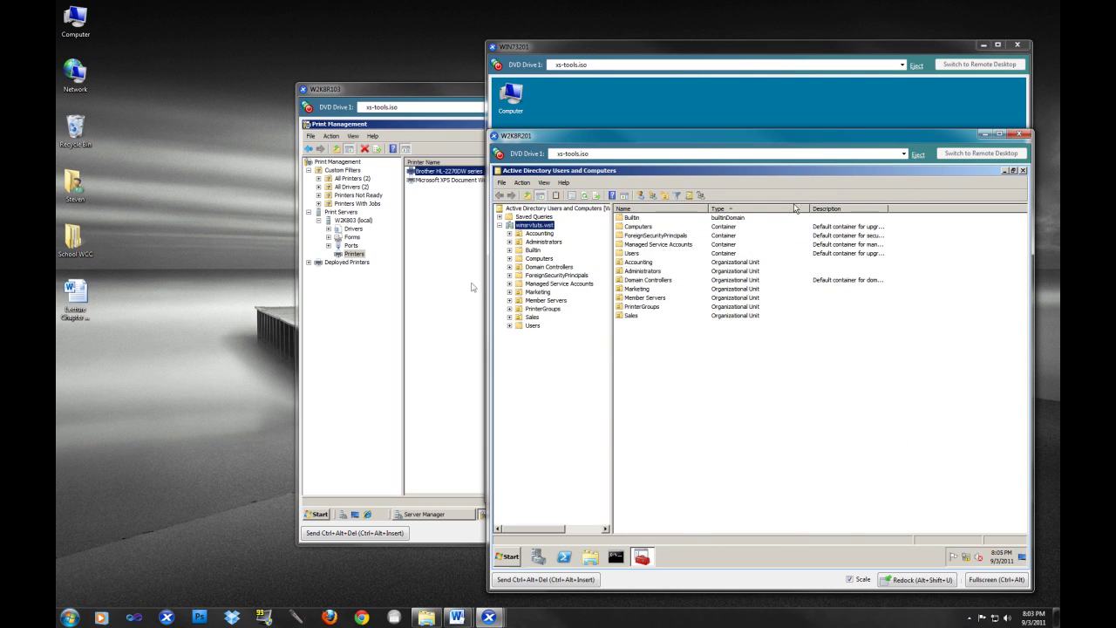
- Launch Group Policy Management via gpmc.msc on the W2K8R201 domain controller
click(406, 372)
click(407, 372)
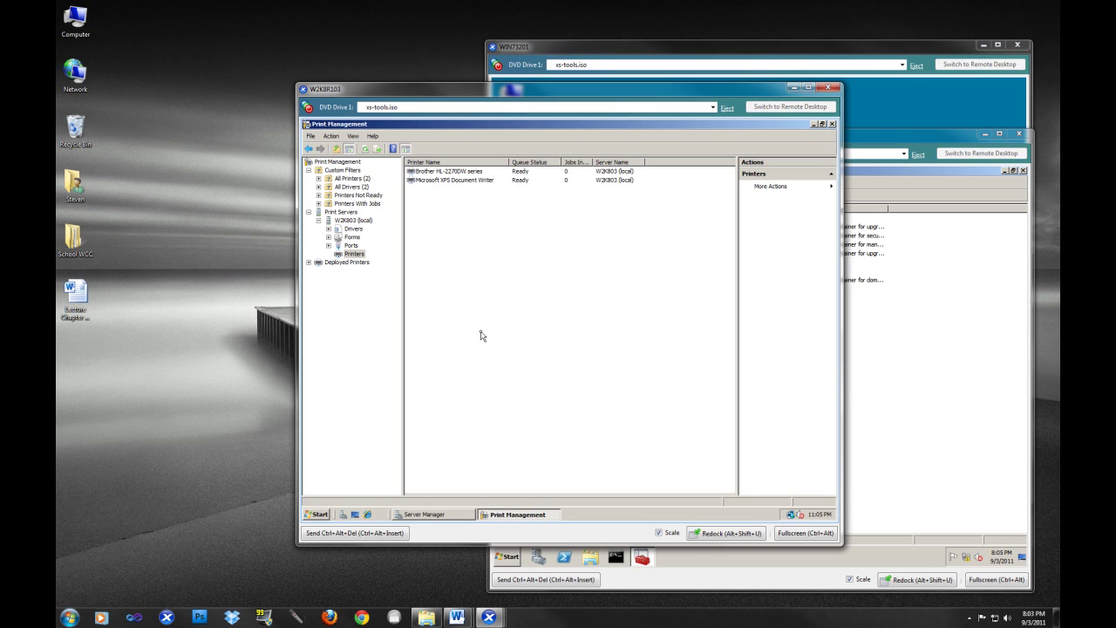
click(973, 188)
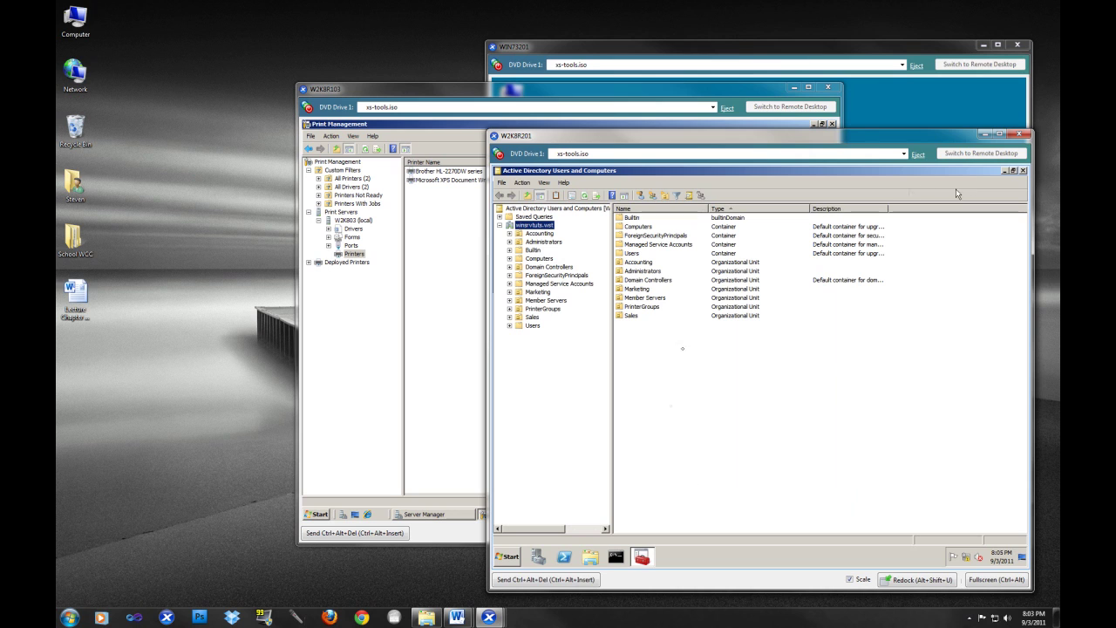
click(509, 558)
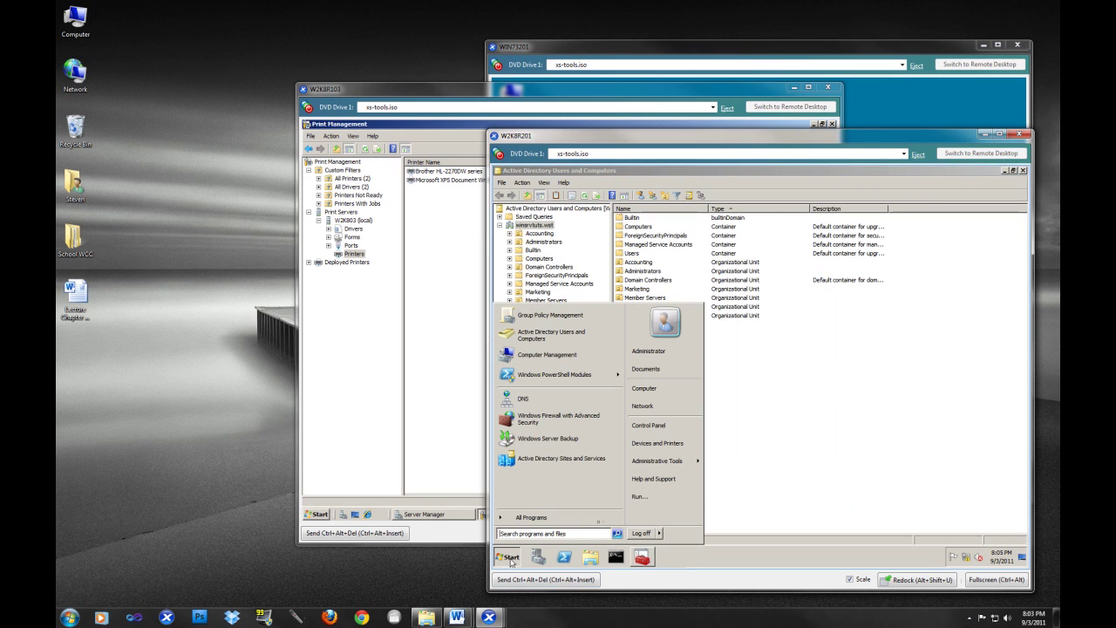
mouse_move(673, 462)
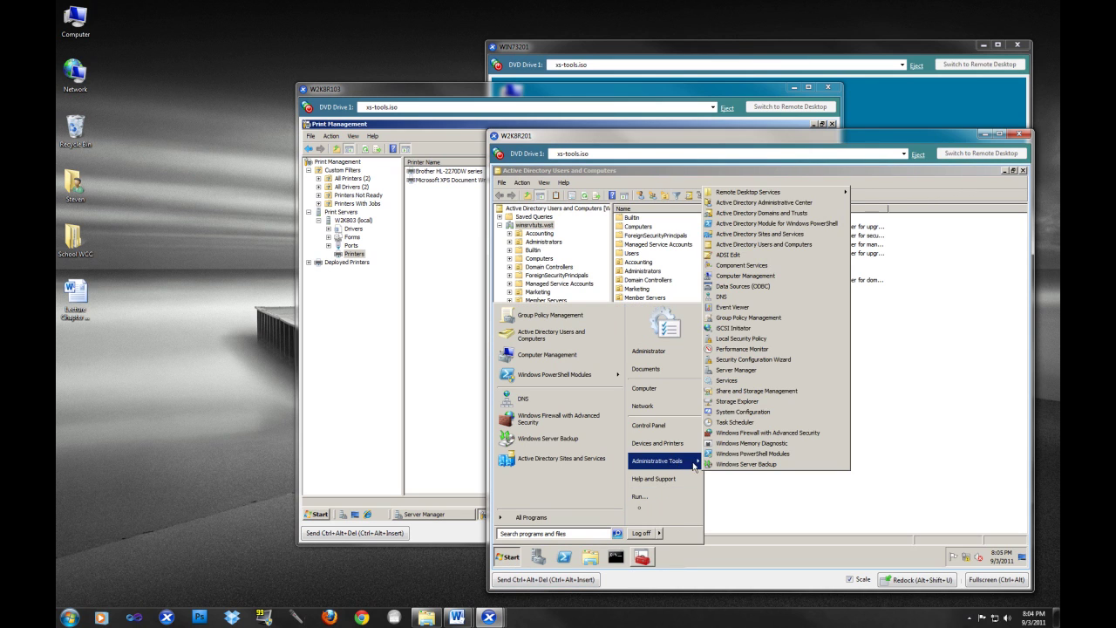
click(645, 497)
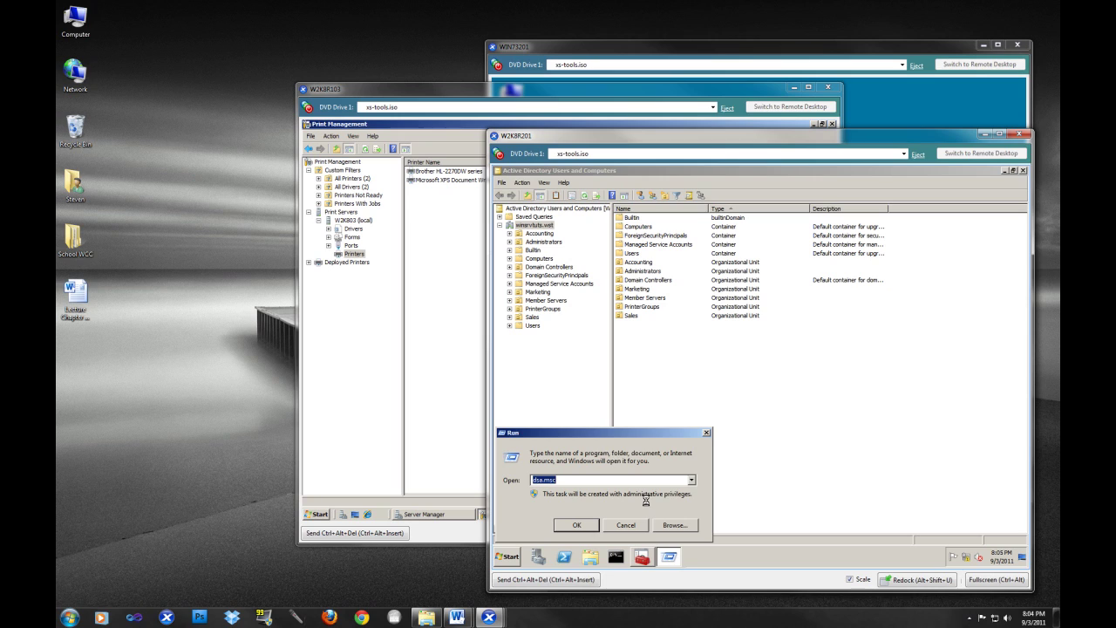
text(gpms)
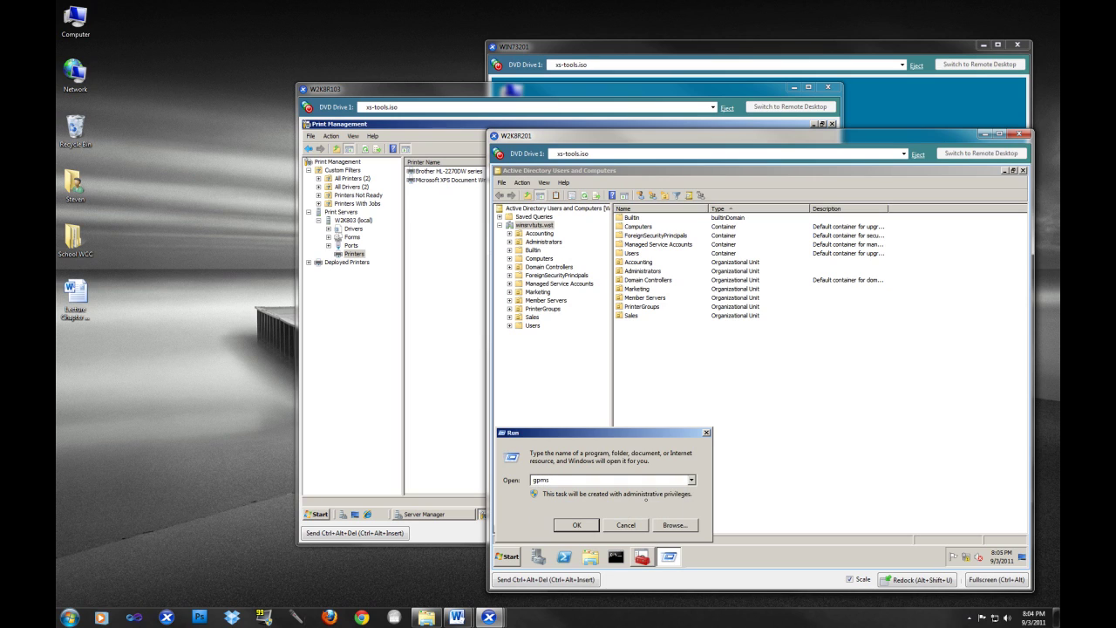
key(BackSpace)
text(c)
key(Down)
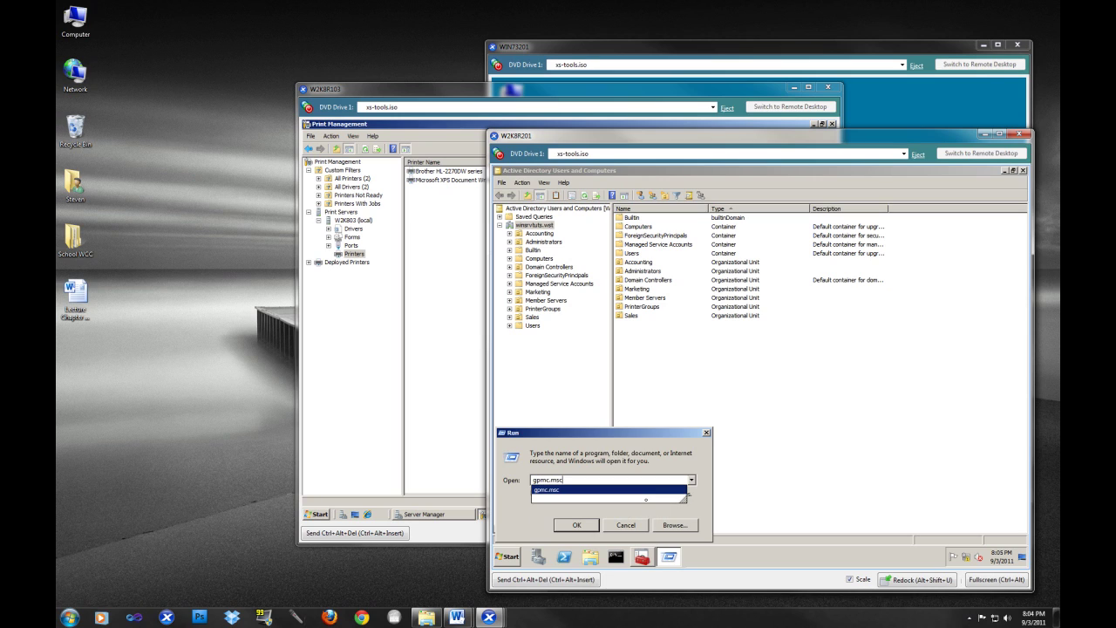
key(Return)
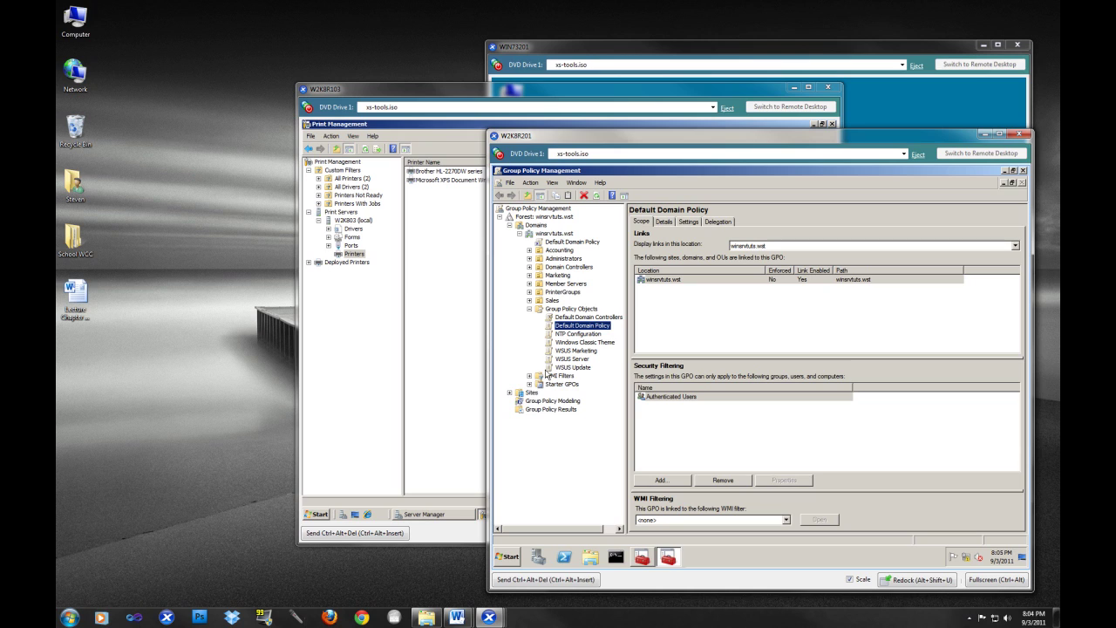
- Create a new GPO named 'Brother Printer' under Group Policy Objects
click(555, 310)
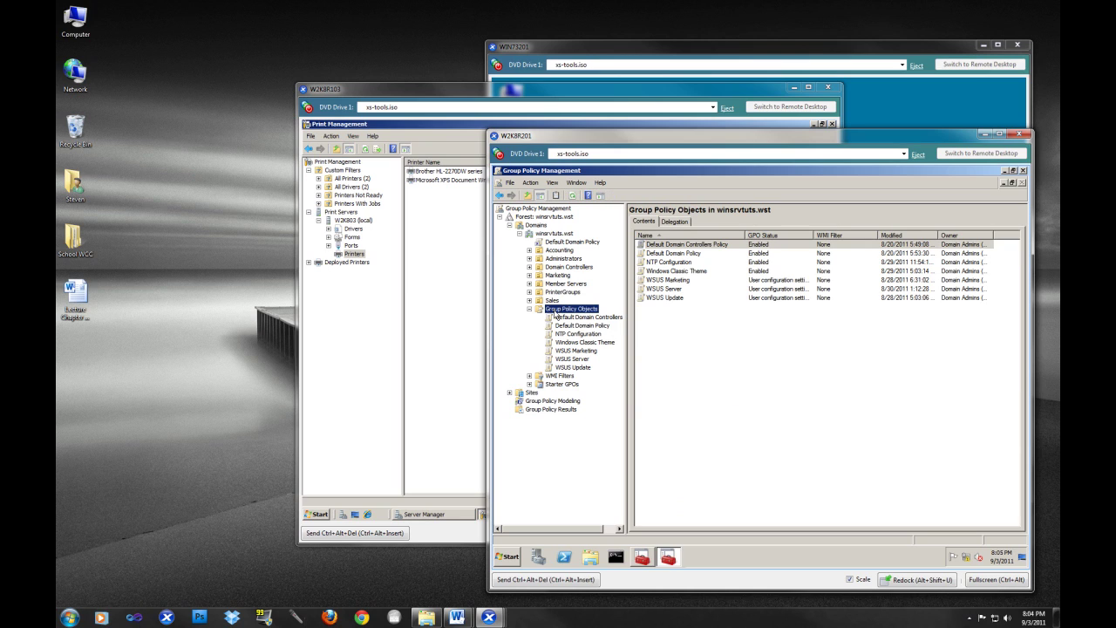
right_click(554, 312)
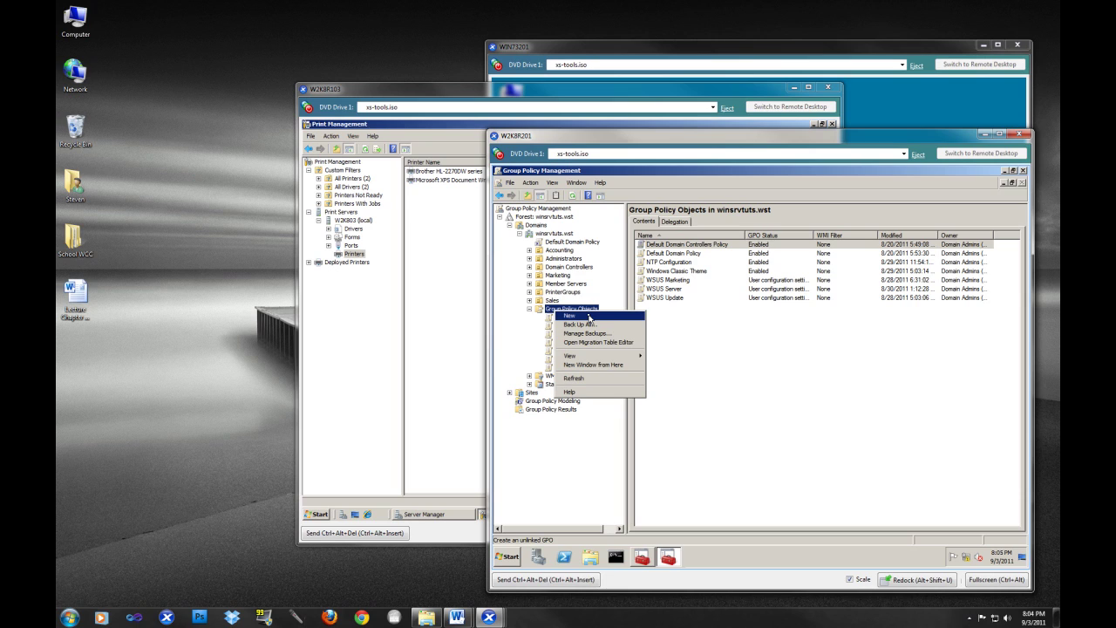
click(589, 318)
text(B)
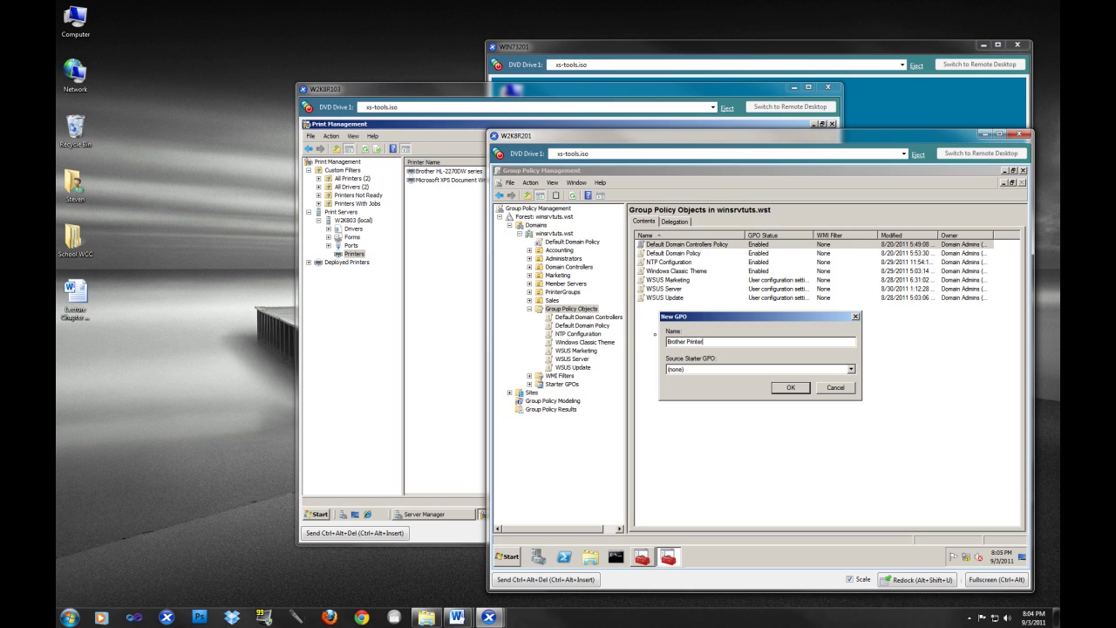
text(rother Printer)
click(788, 389)
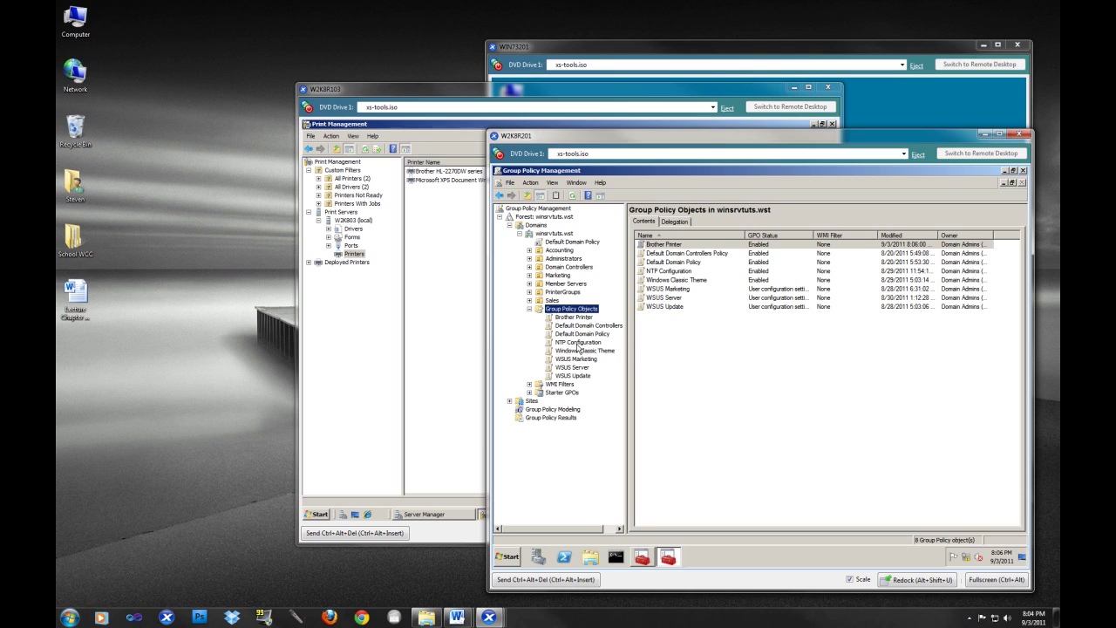
click(582, 317)
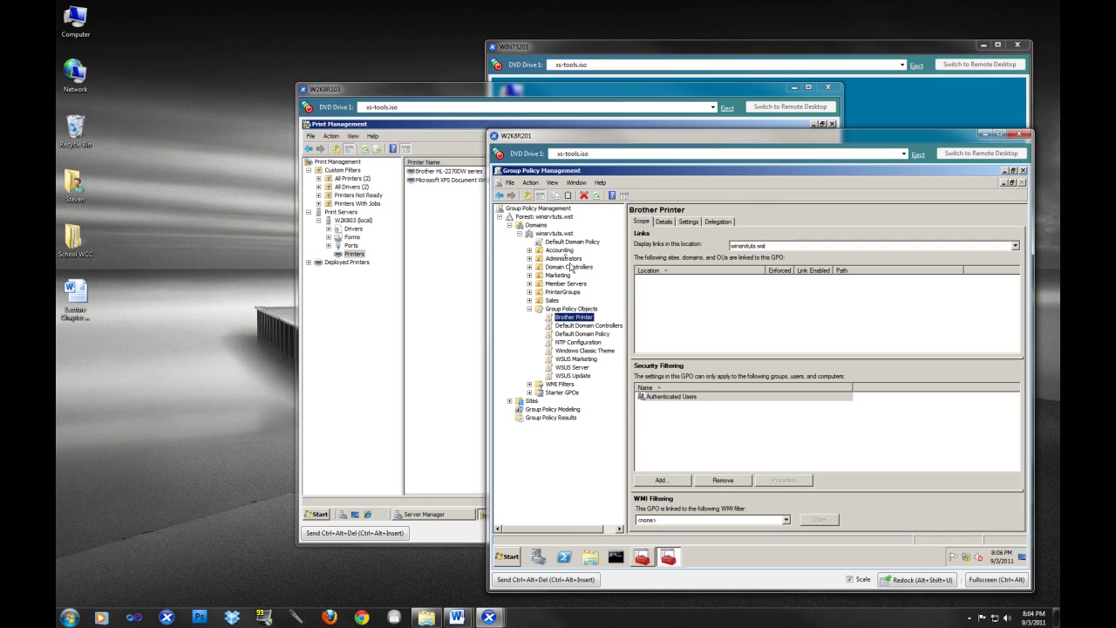
click(561, 250)
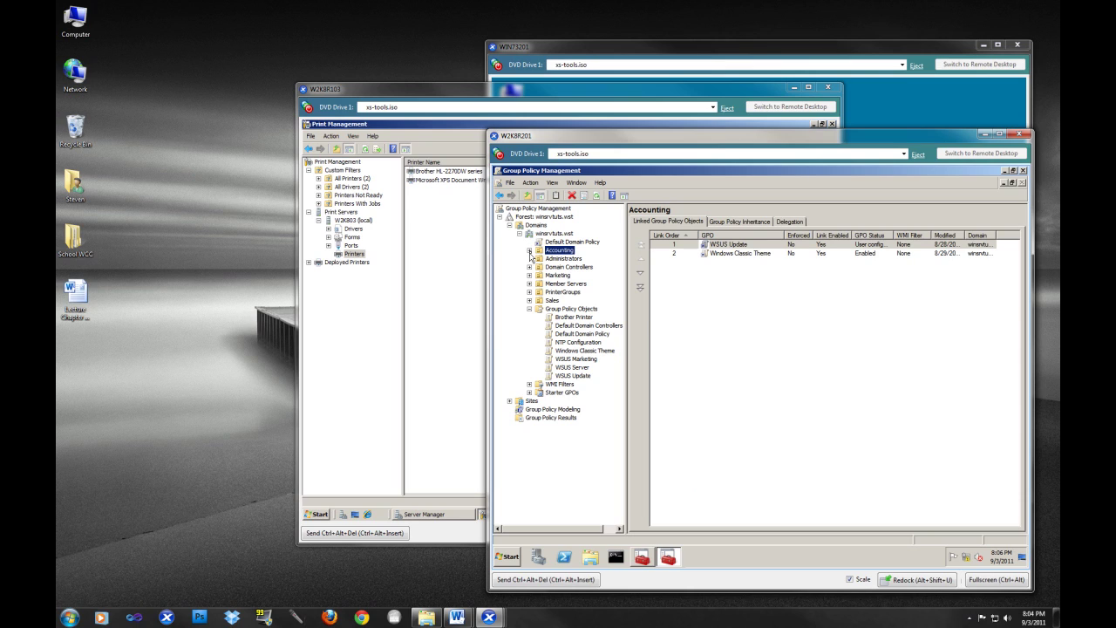
- Link the existing Brother Printer GPO to the Accounting OU and minimize the domain controller console
click(530, 251)
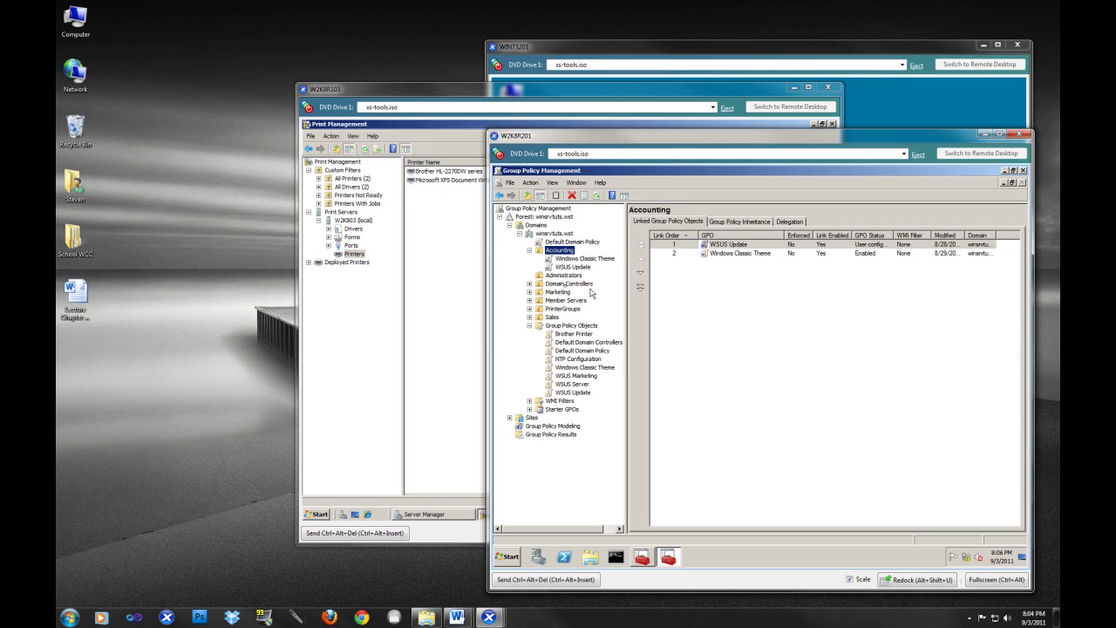
key(F2)
key(Escape)
right_click(551, 252)
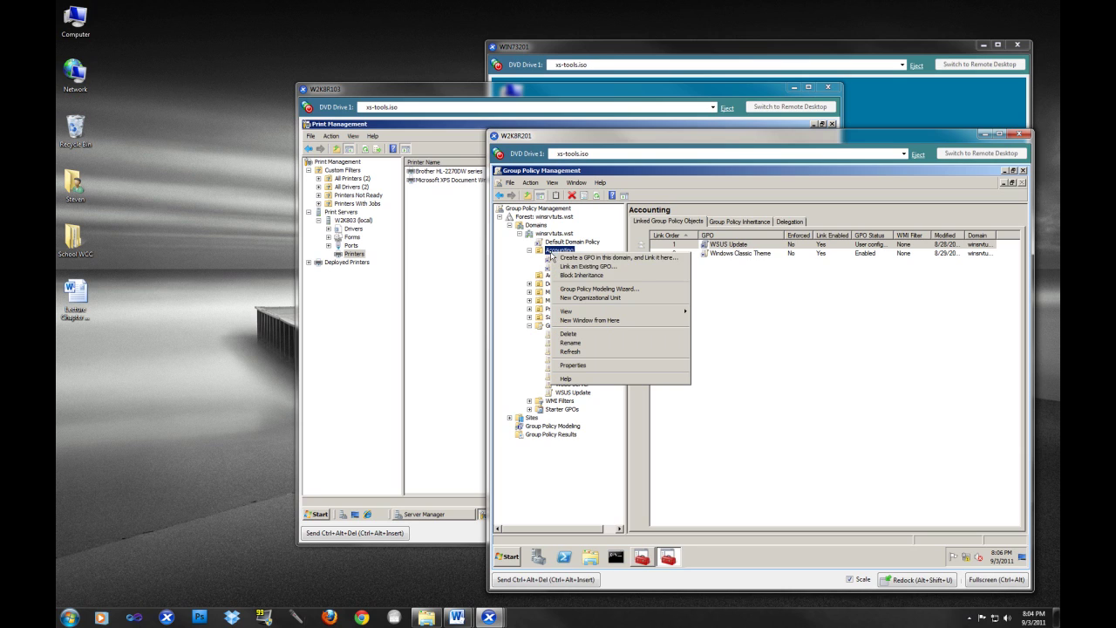
click(599, 266)
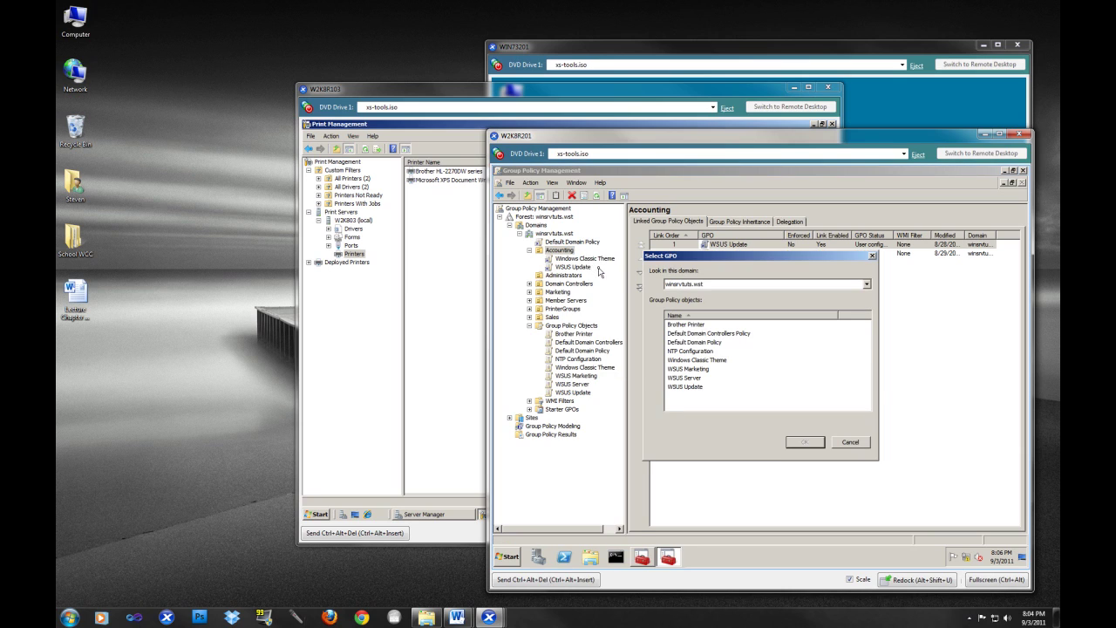
click(684, 325)
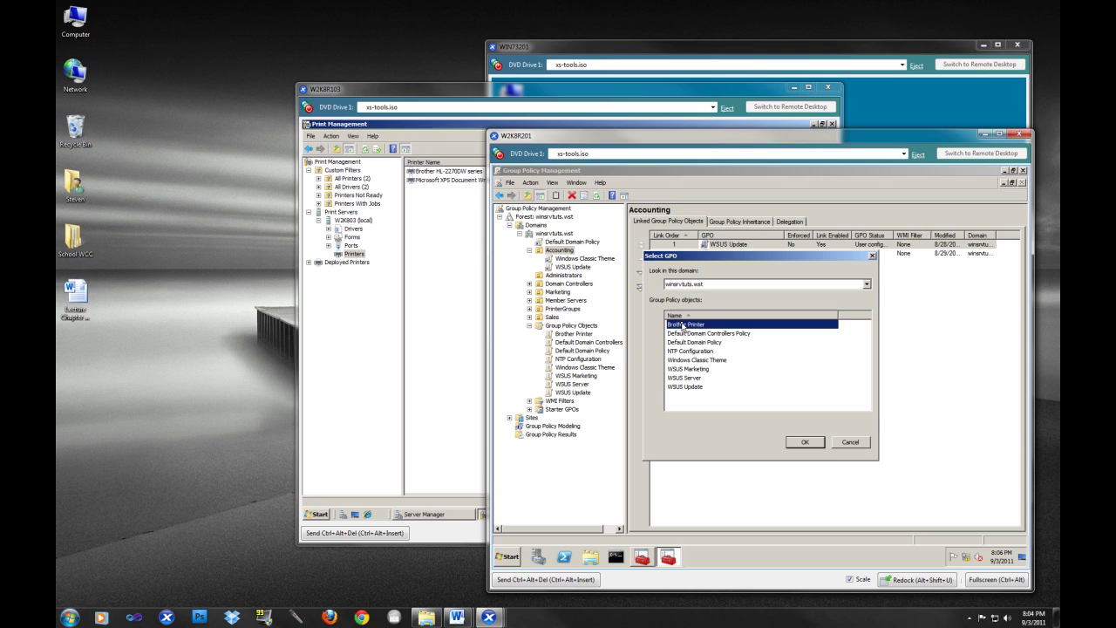
click(801, 445)
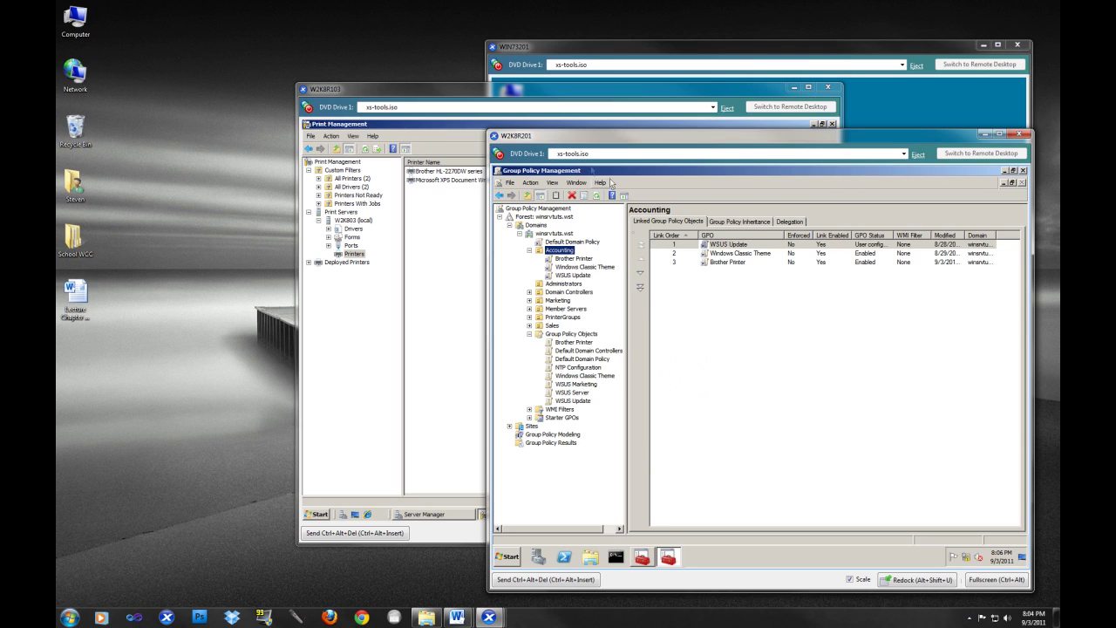
click(984, 135)
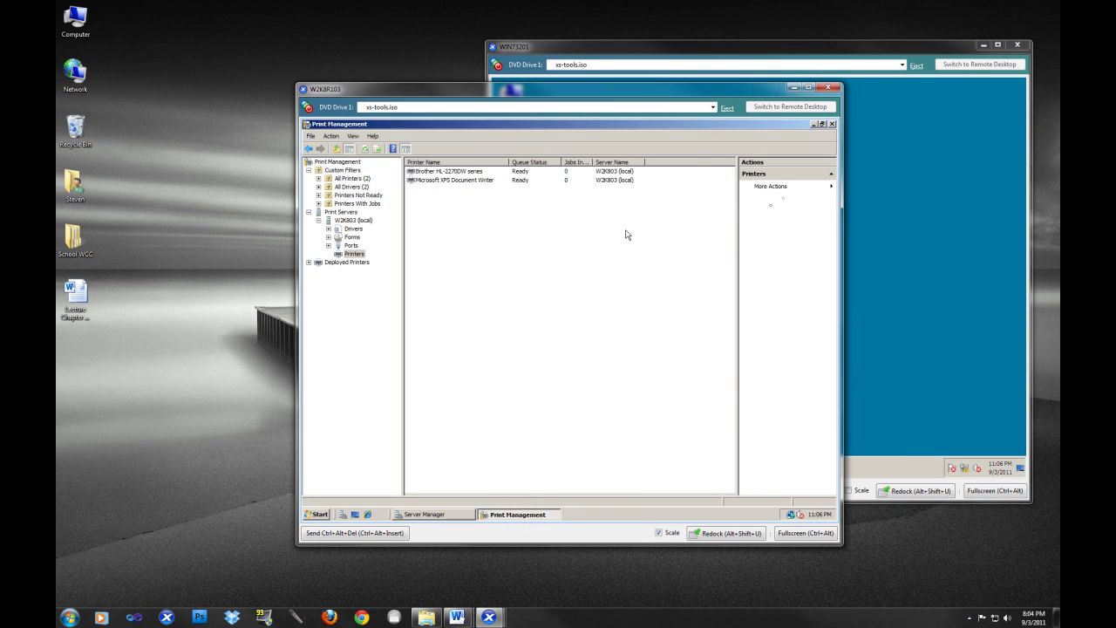
- Select the Brother HL-2270DW series printer and open Deploy with Group Policy from its actions
click(833, 189)
click(707, 261)
click(770, 187)
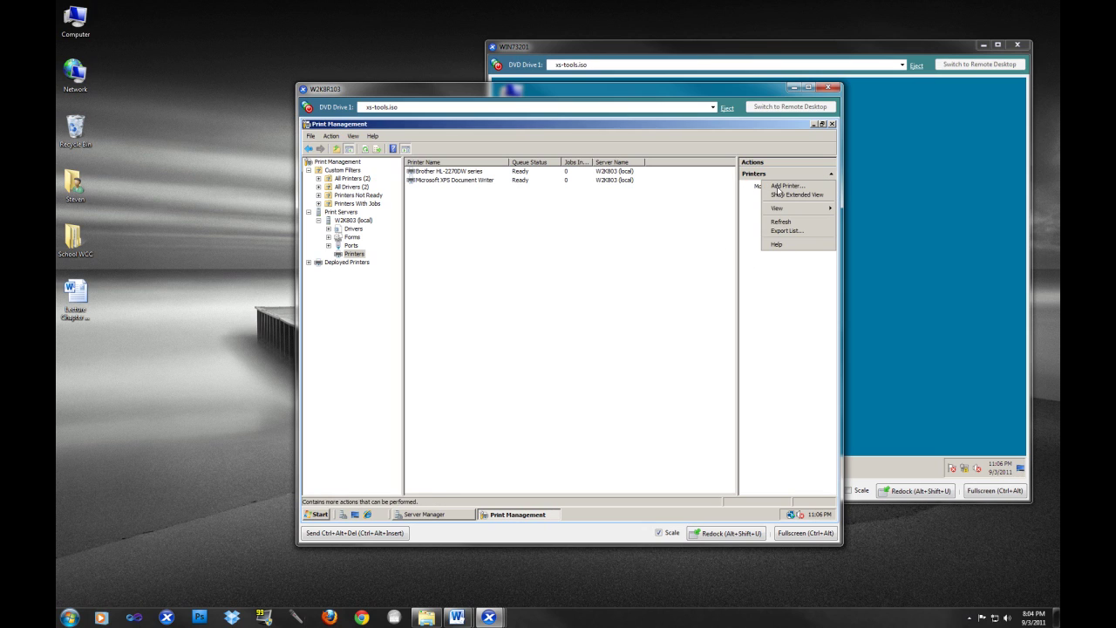
click(731, 201)
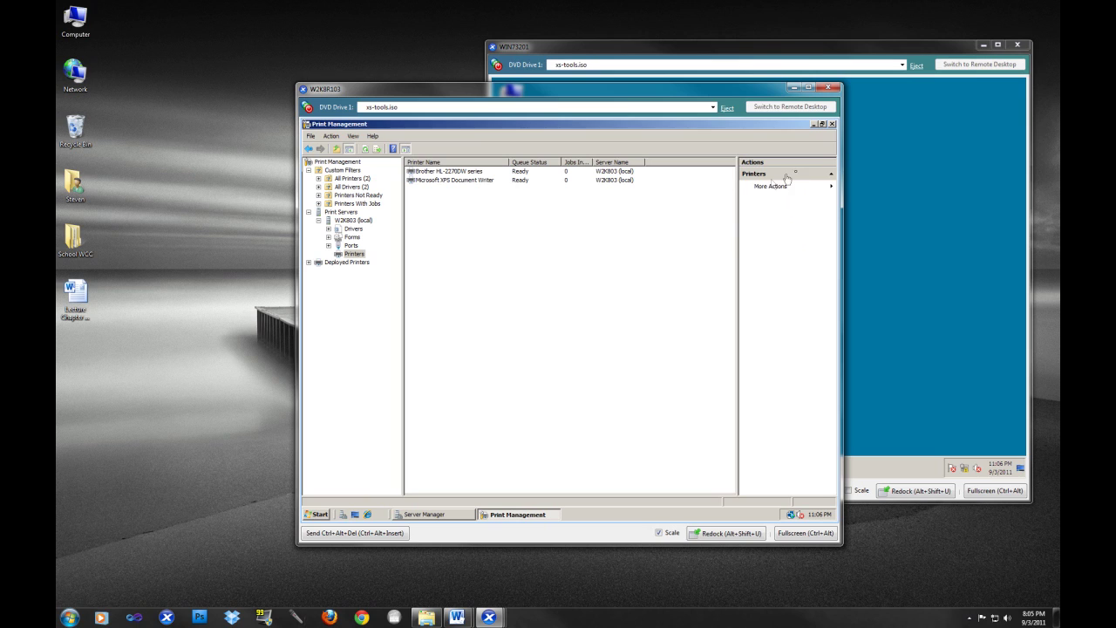
click(453, 171)
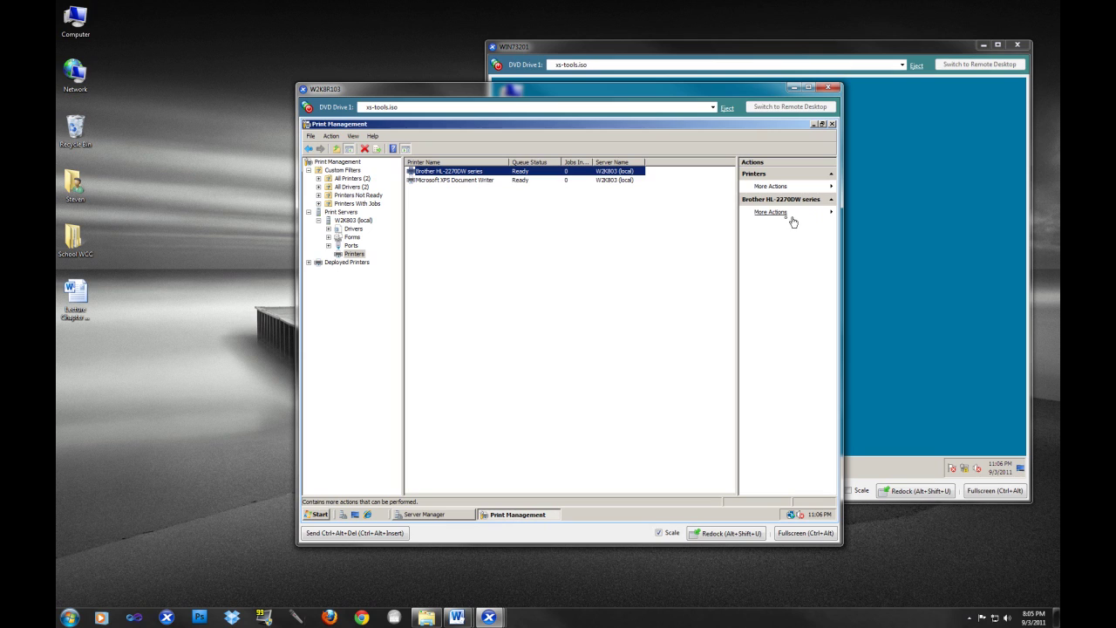
click(785, 216)
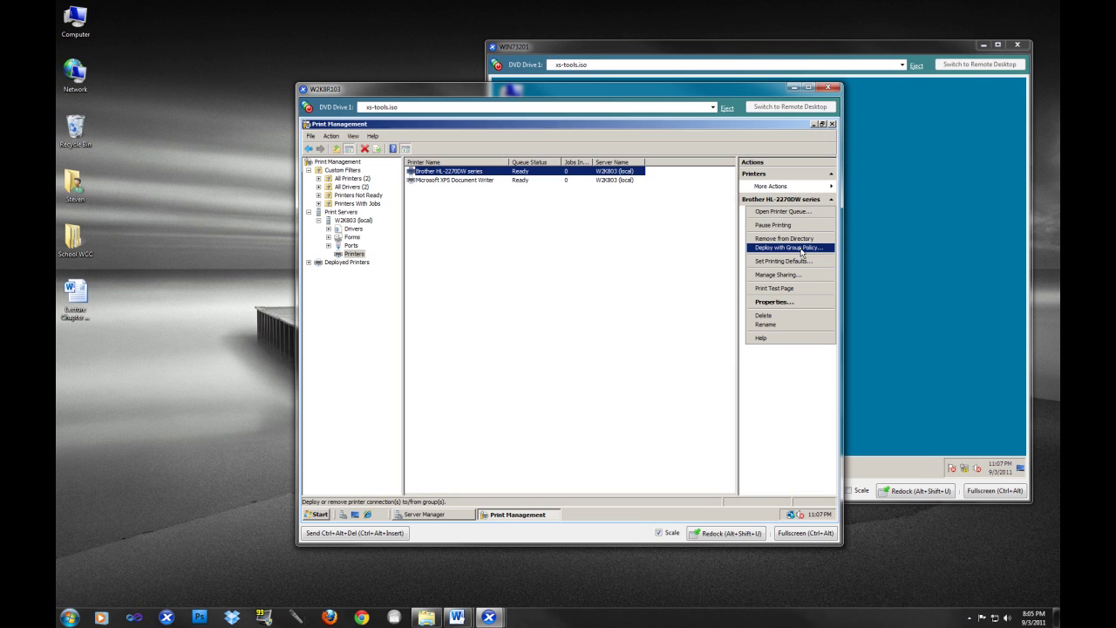
click(800, 252)
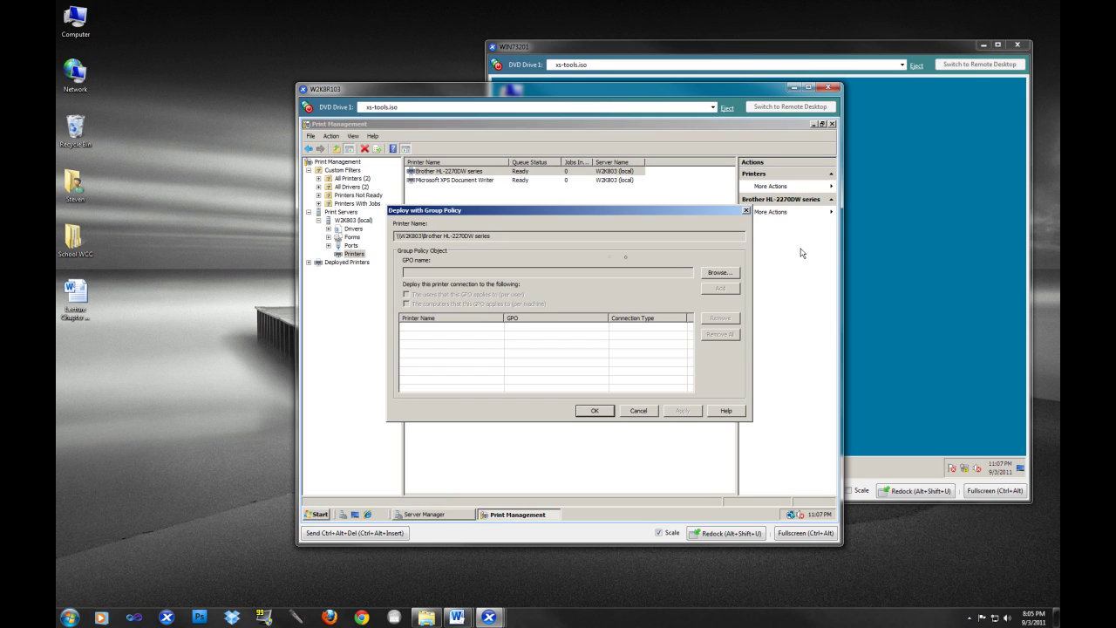
- Pick the Brother Printer GPO under the Accounting OU and deploy the printer per machine
click(718, 274)
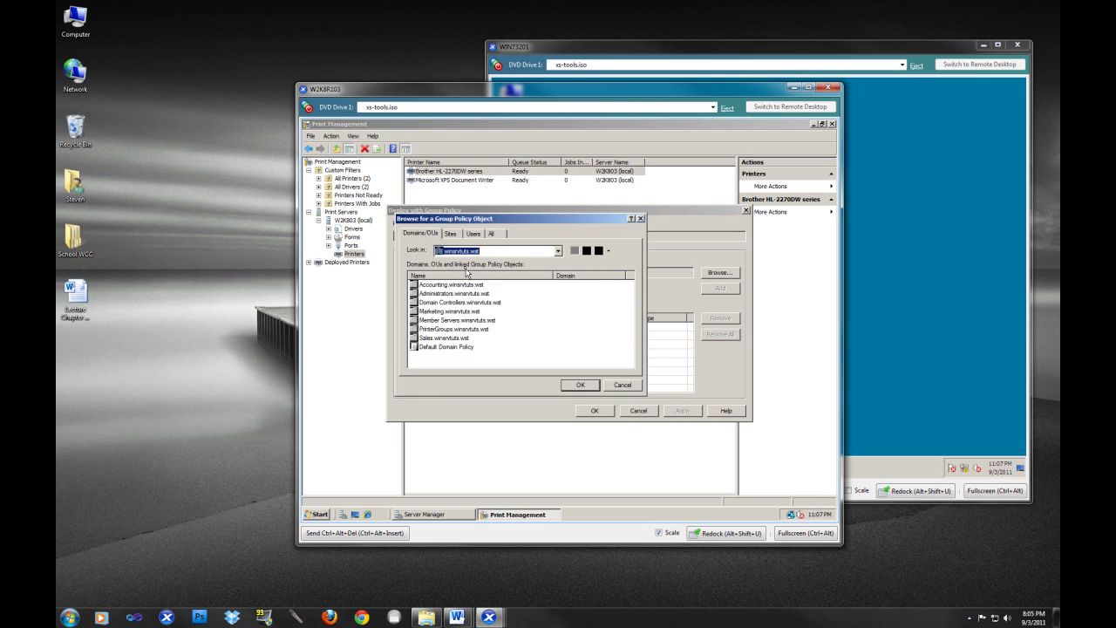
double_click(417, 288)
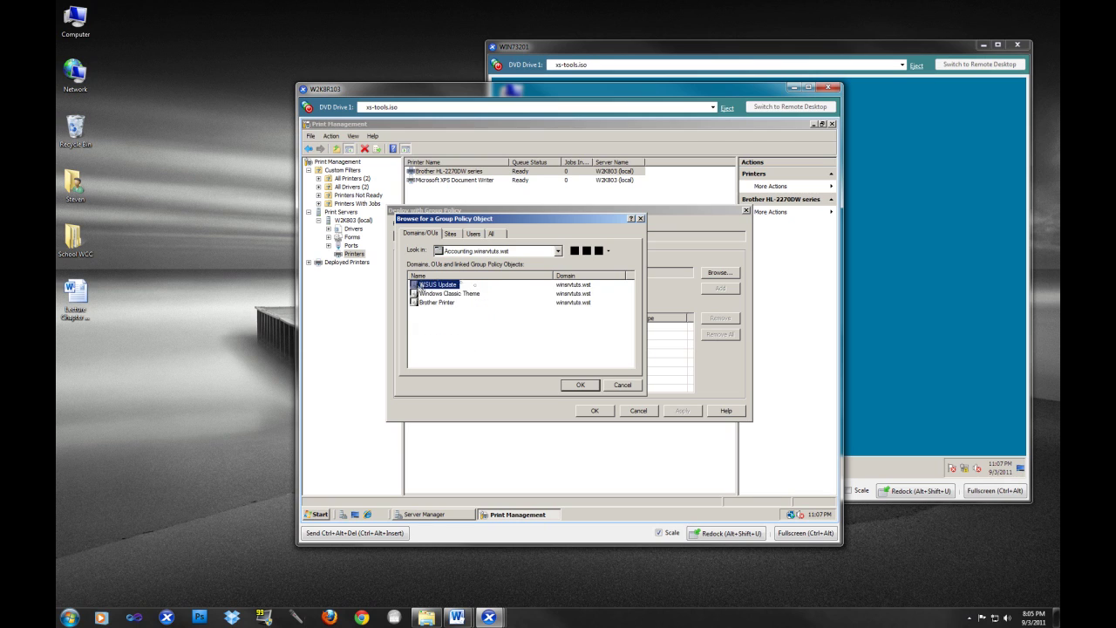
click(430, 306)
click(577, 386)
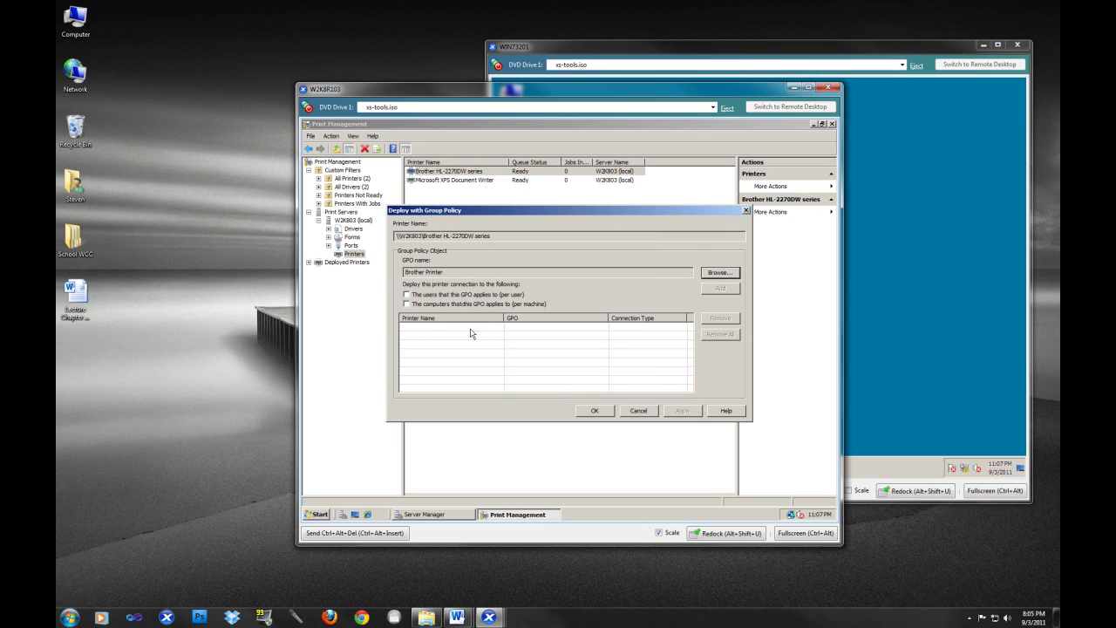
click(406, 304)
click(895, 425)
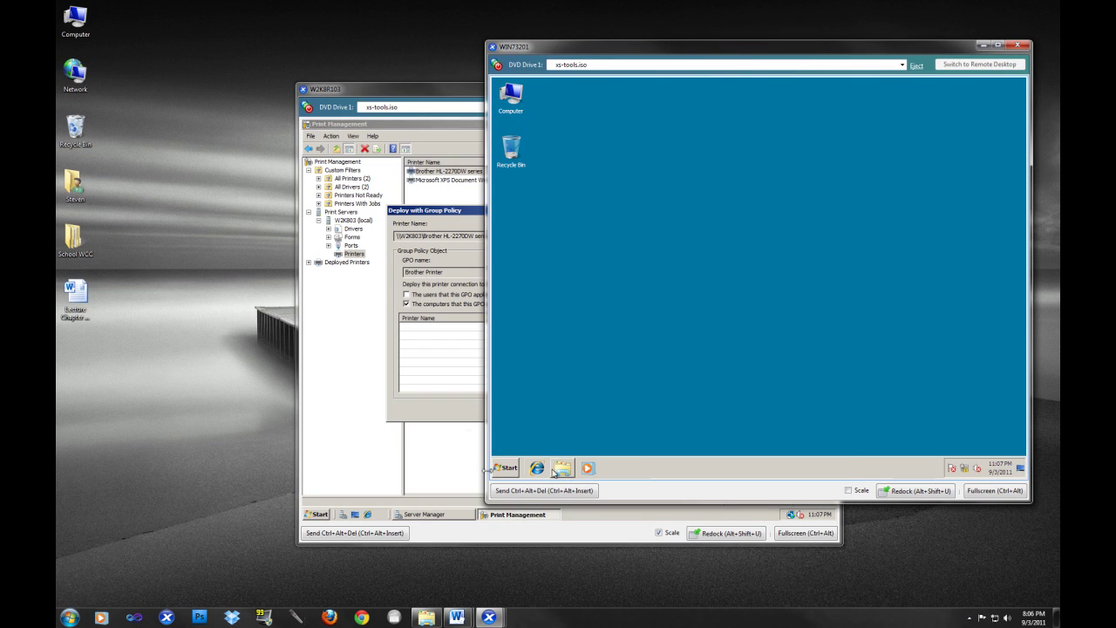
mouse_move(496, 621)
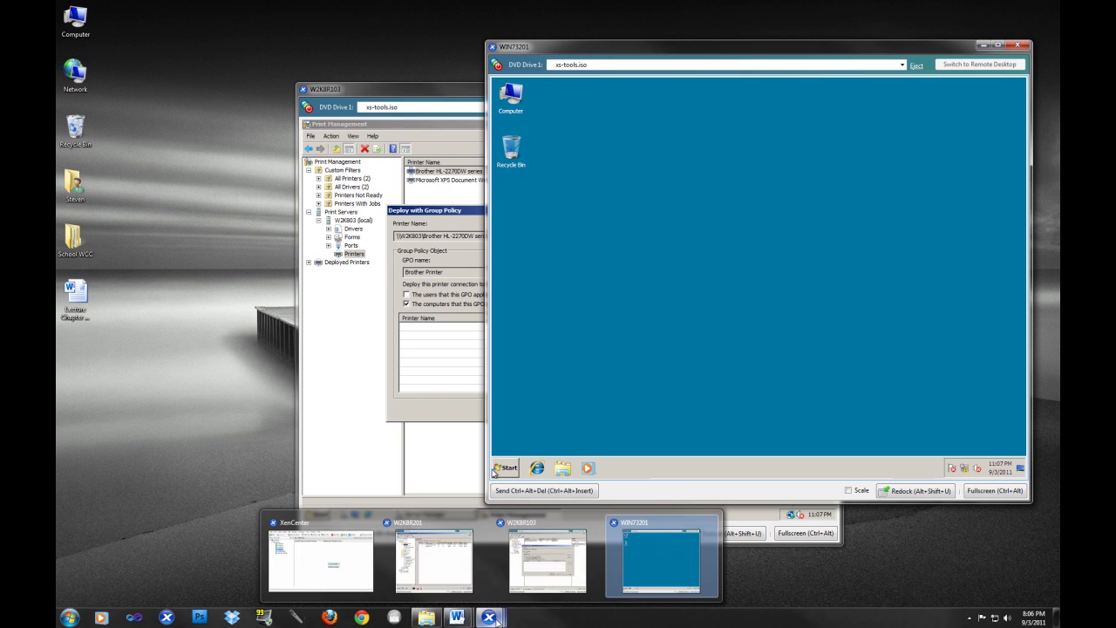
click(433, 558)
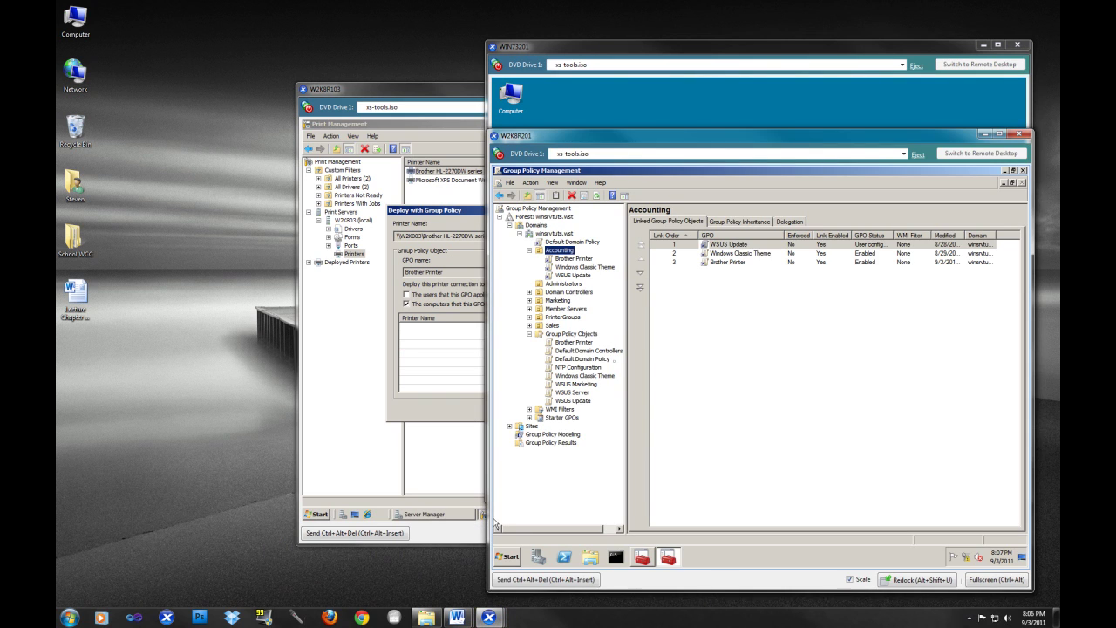
click(563, 262)
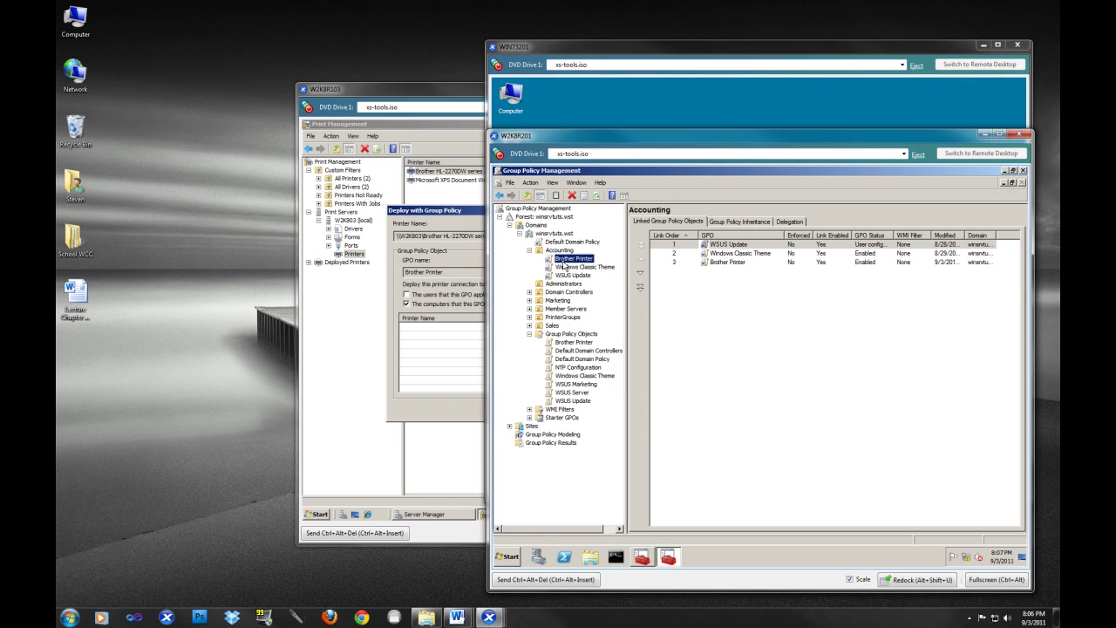
right_click(563, 263)
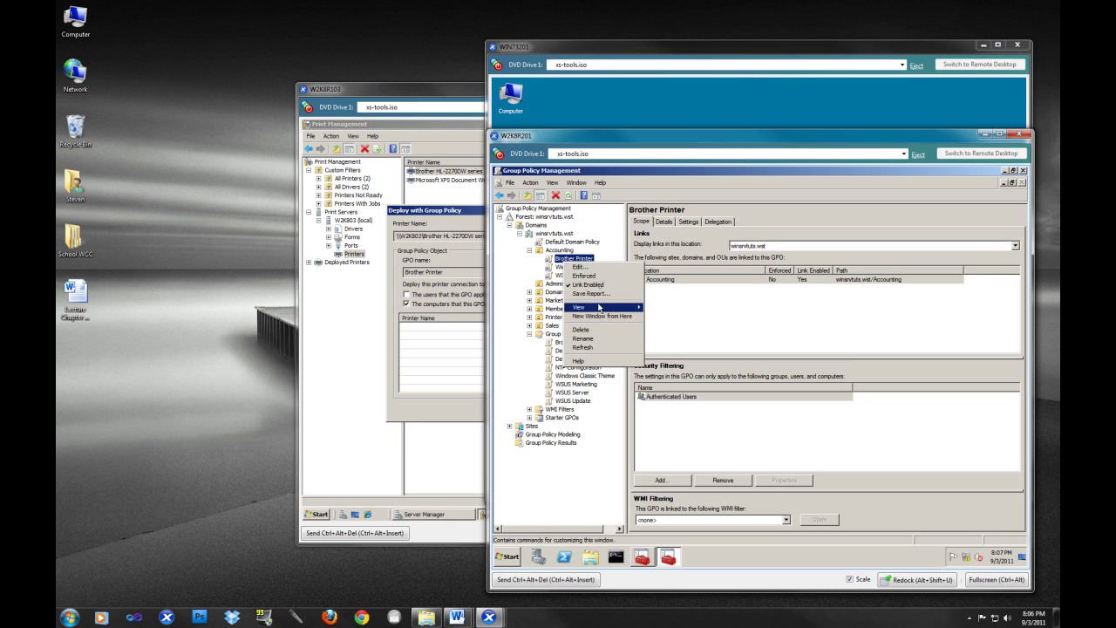
click(590, 269)
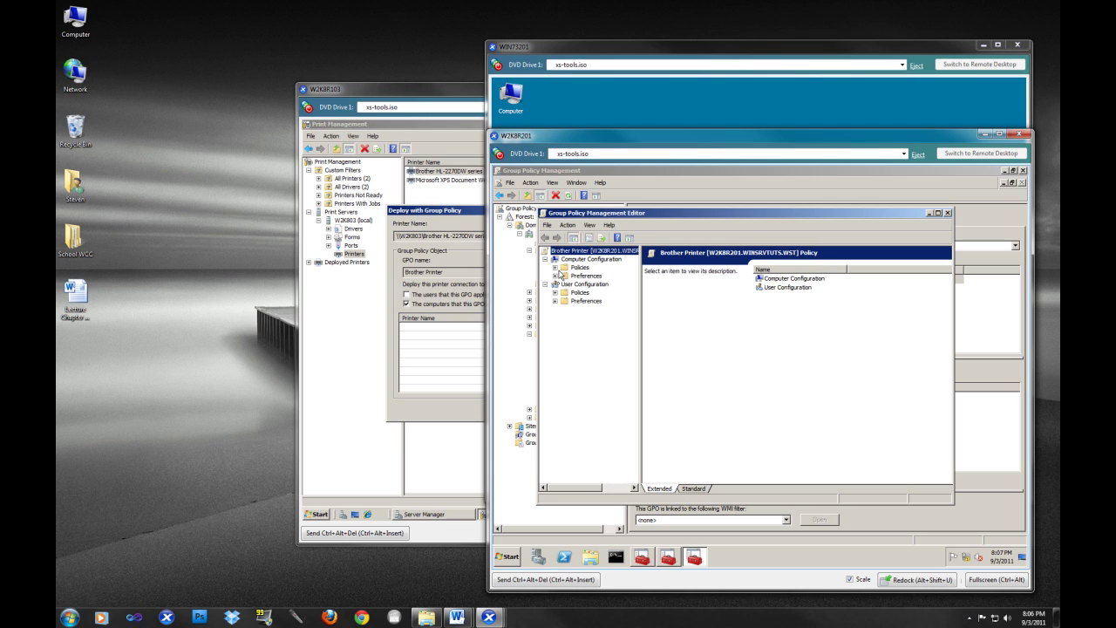
click(557, 277)
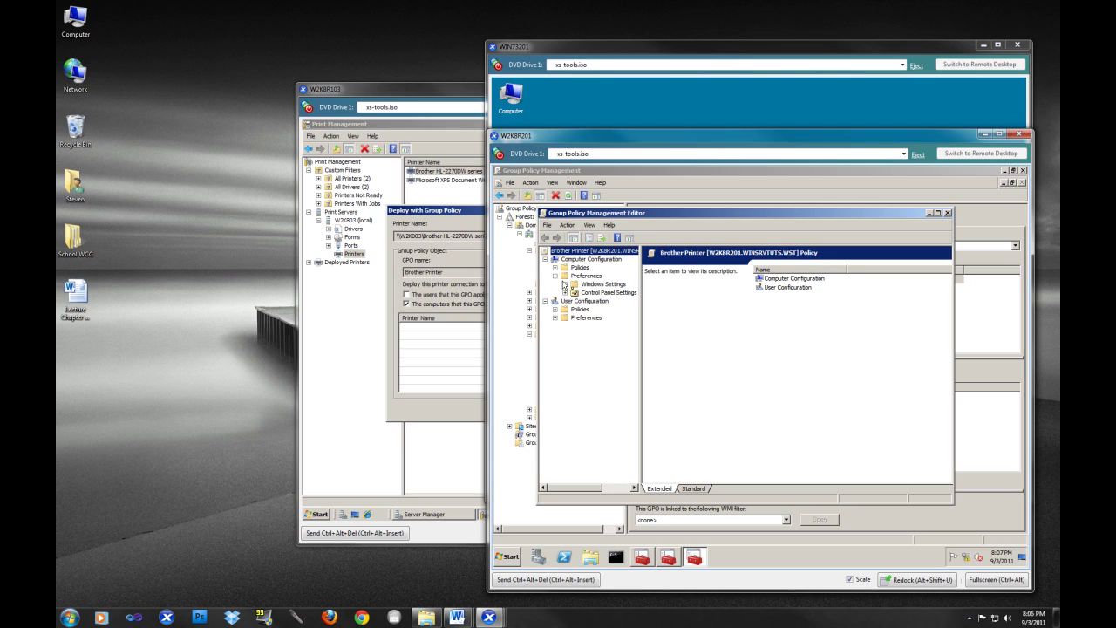
click(566, 292)
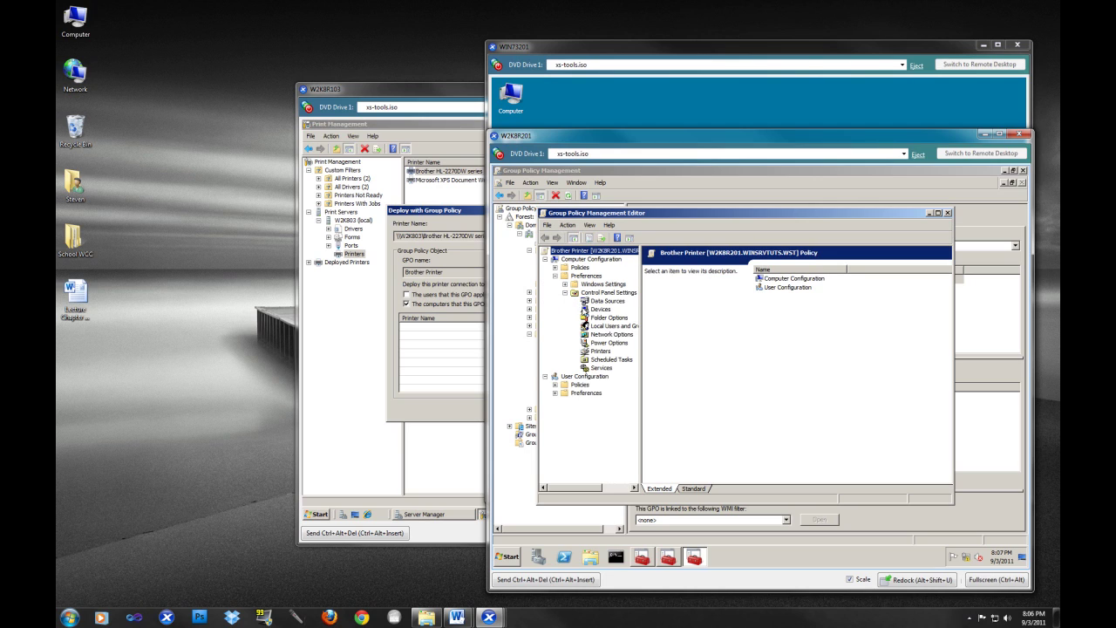
click(604, 351)
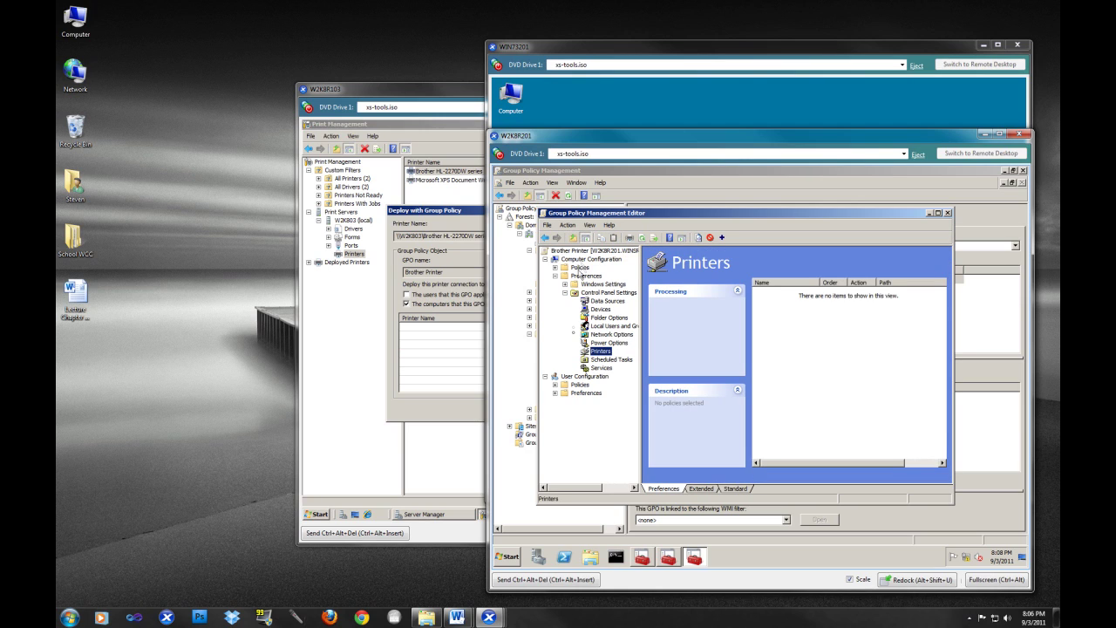
click(558, 391)
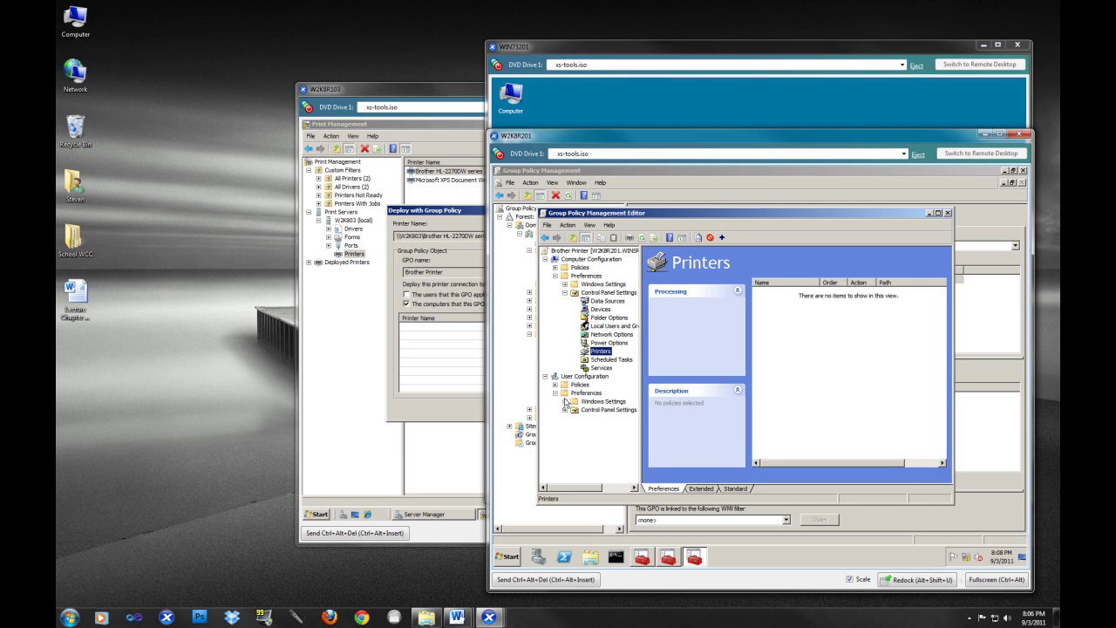
click(600, 450)
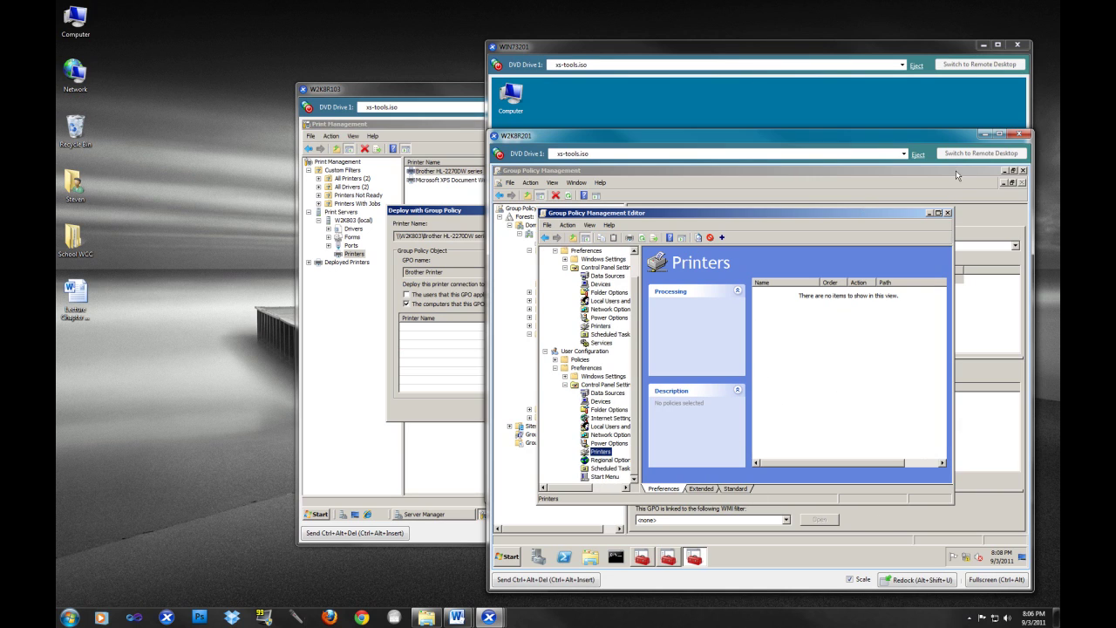
click(948, 213)
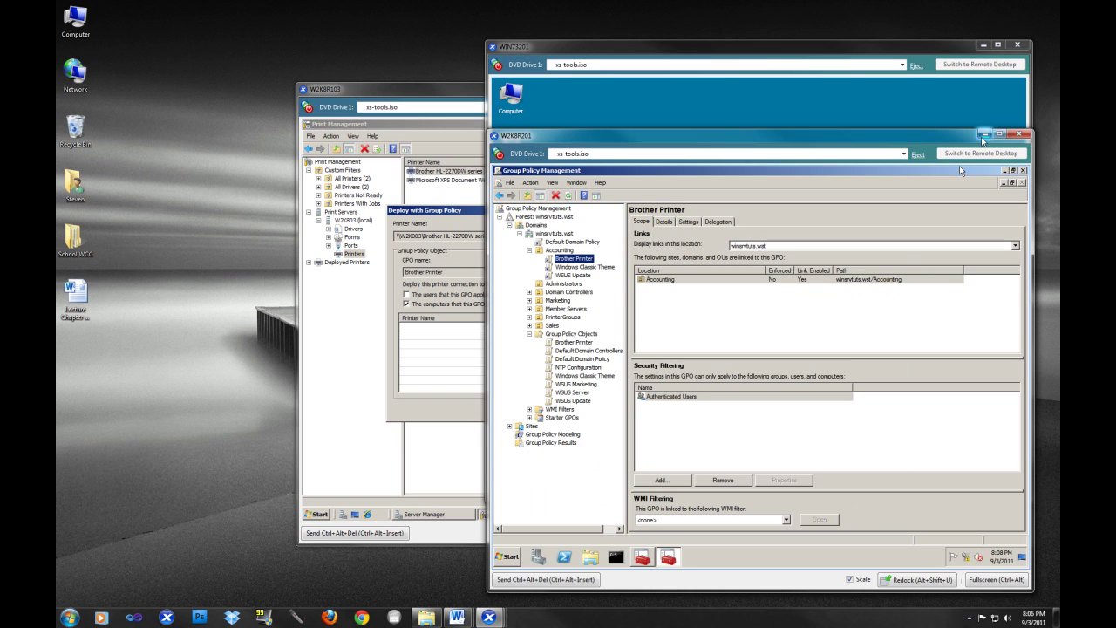
click(984, 134)
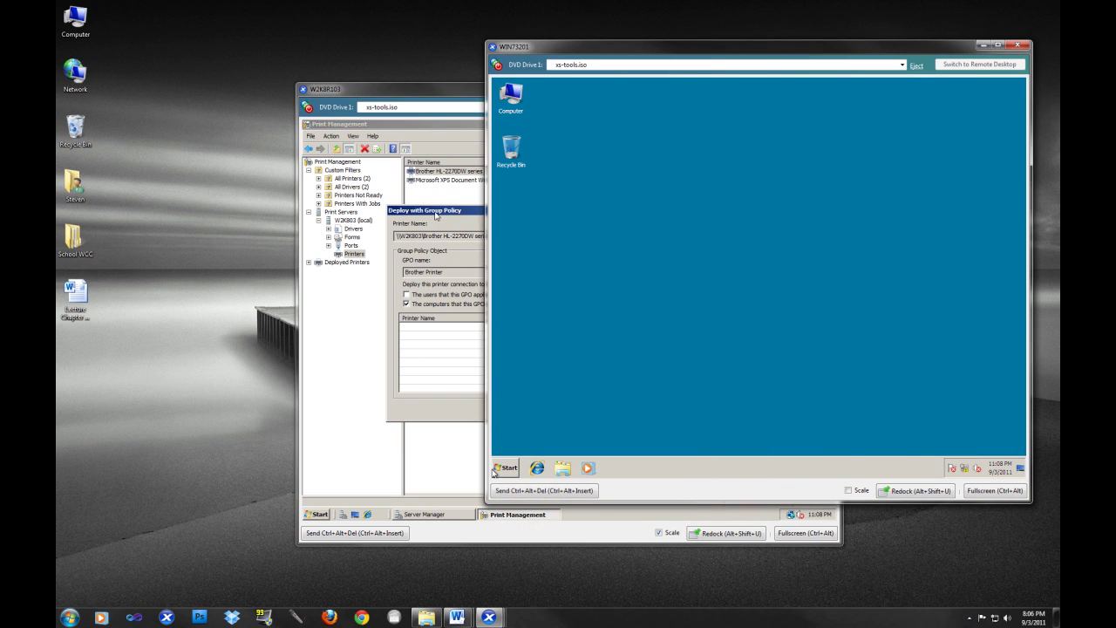
- Add the Brother HL-2270DW series per-machine entry for the Brother Printer GPO, apply it, and close
click(436, 214)
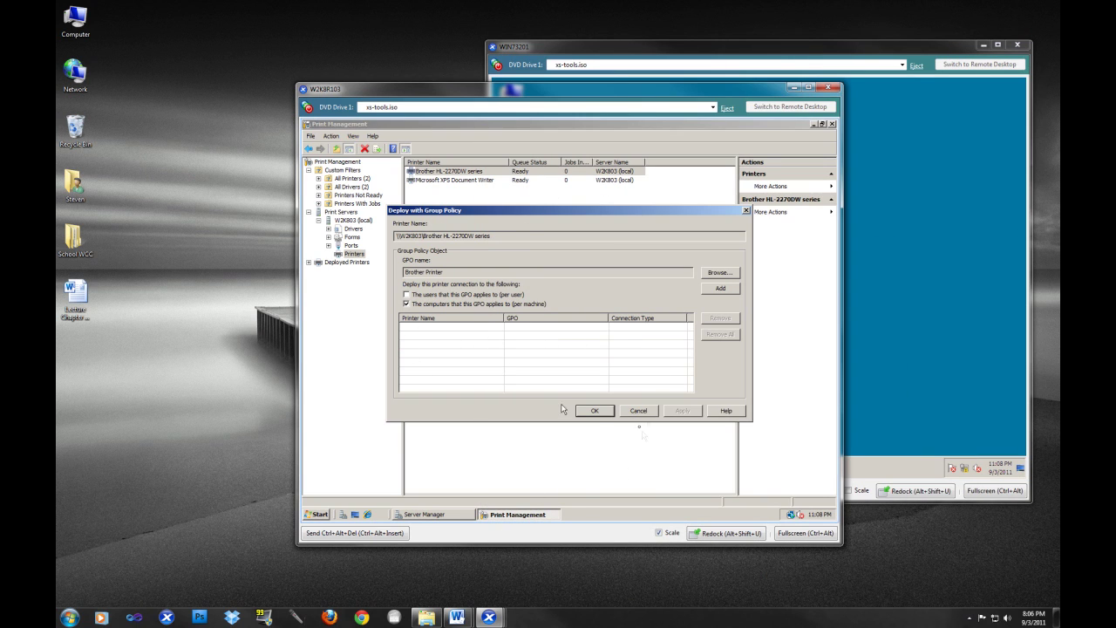
click(591, 410)
click(720, 289)
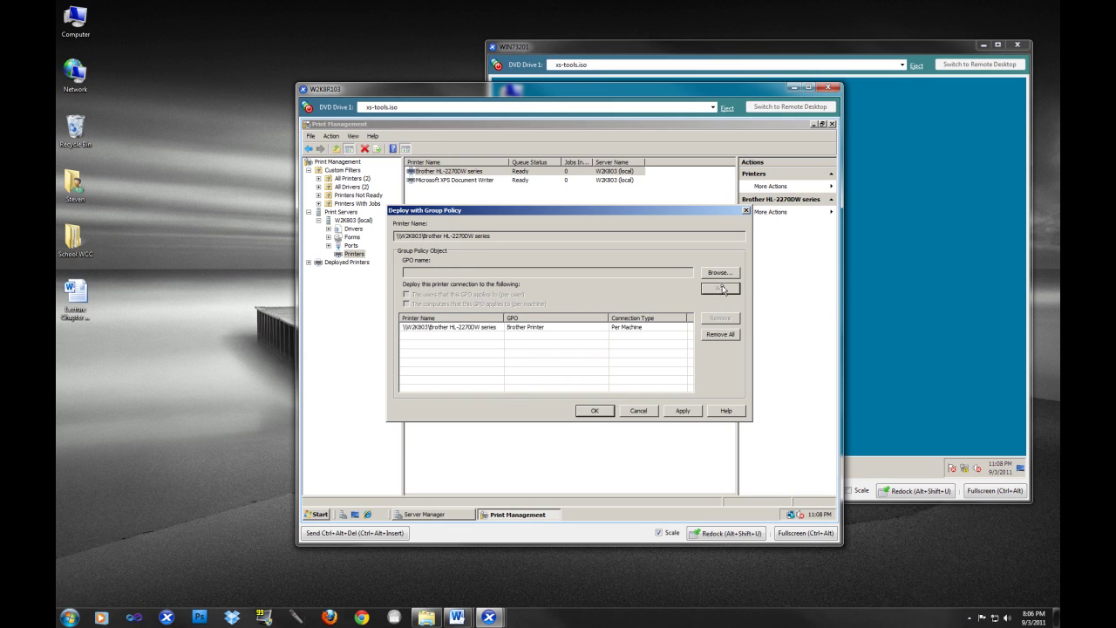
click(433, 329)
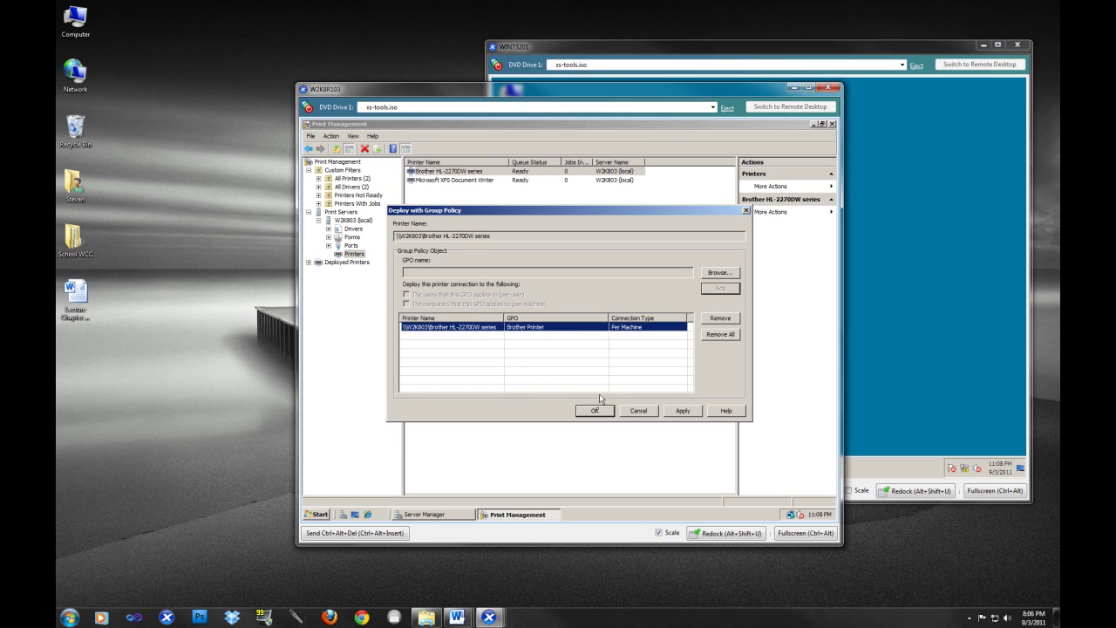
click(684, 412)
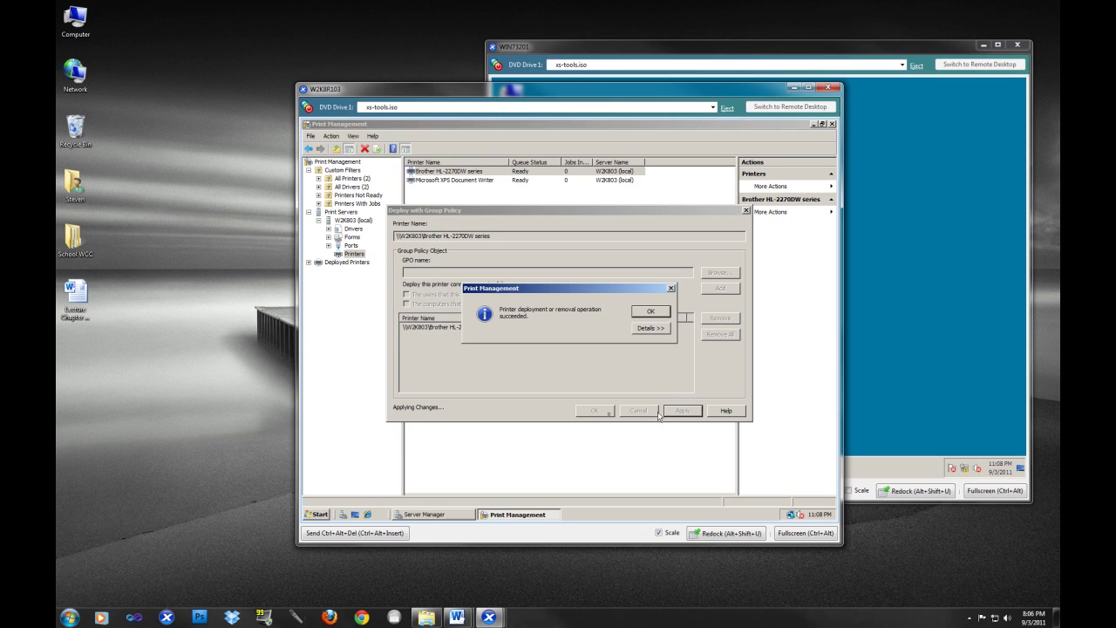
click(653, 313)
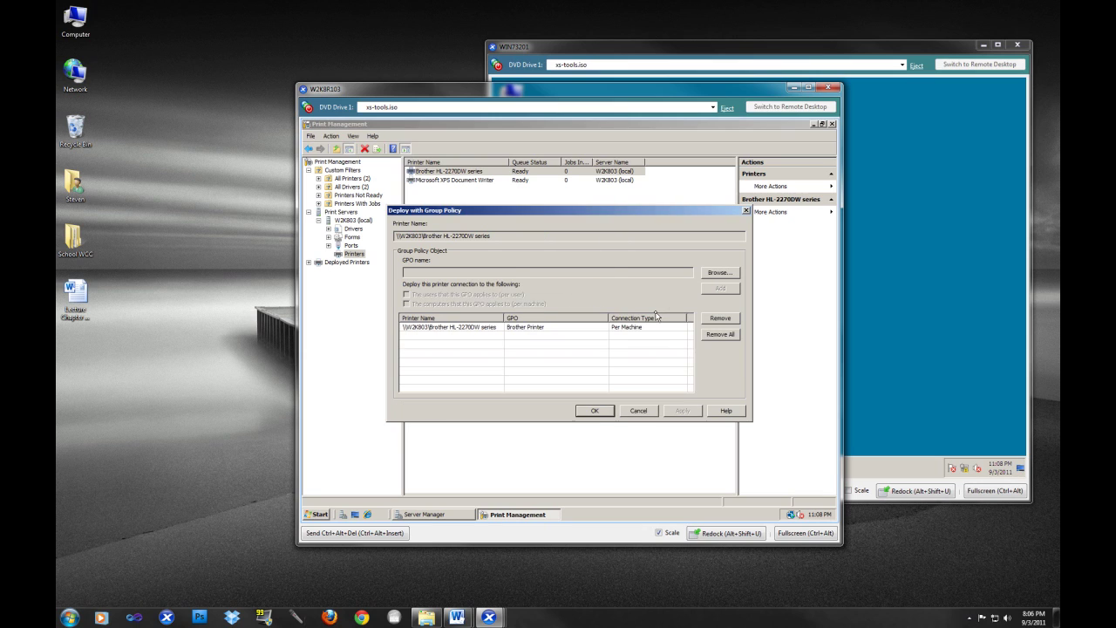
click(610, 413)
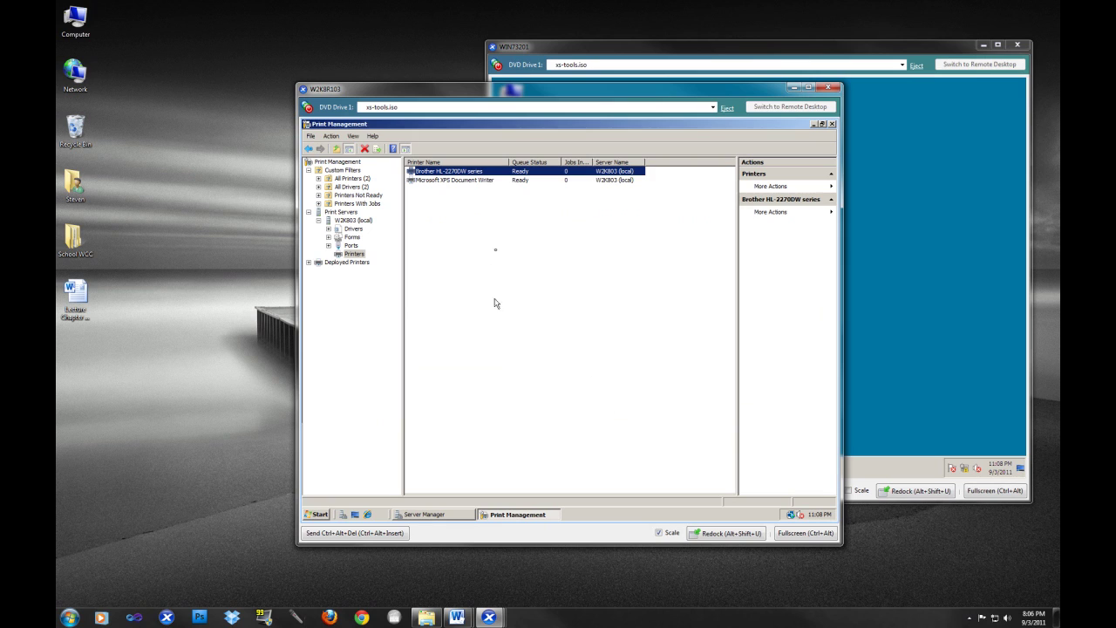
right_click(443, 172)
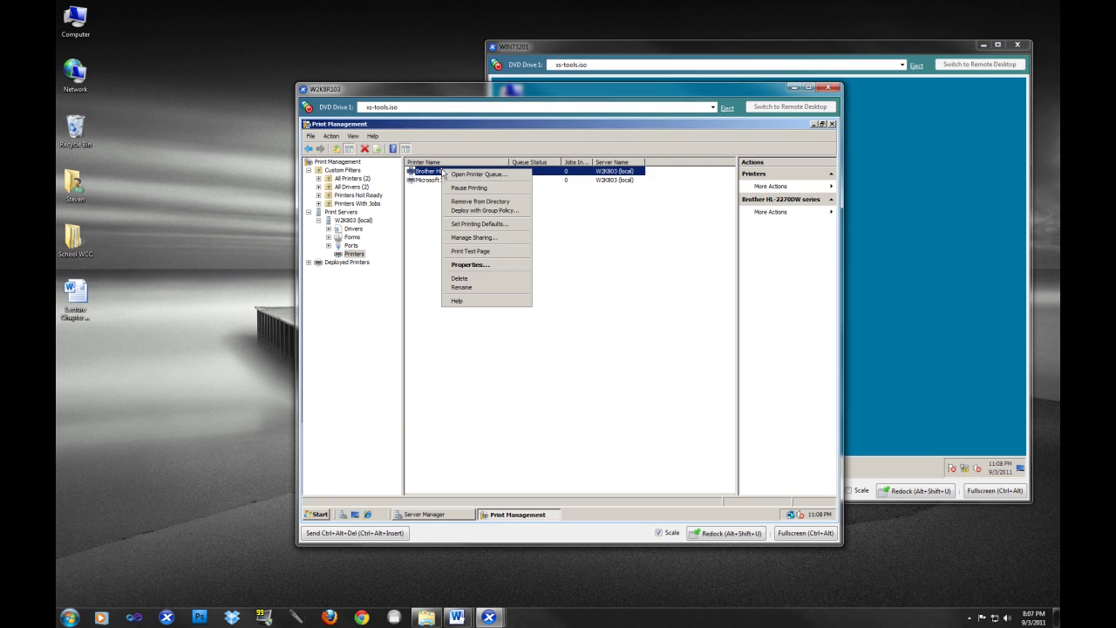
click(462, 264)
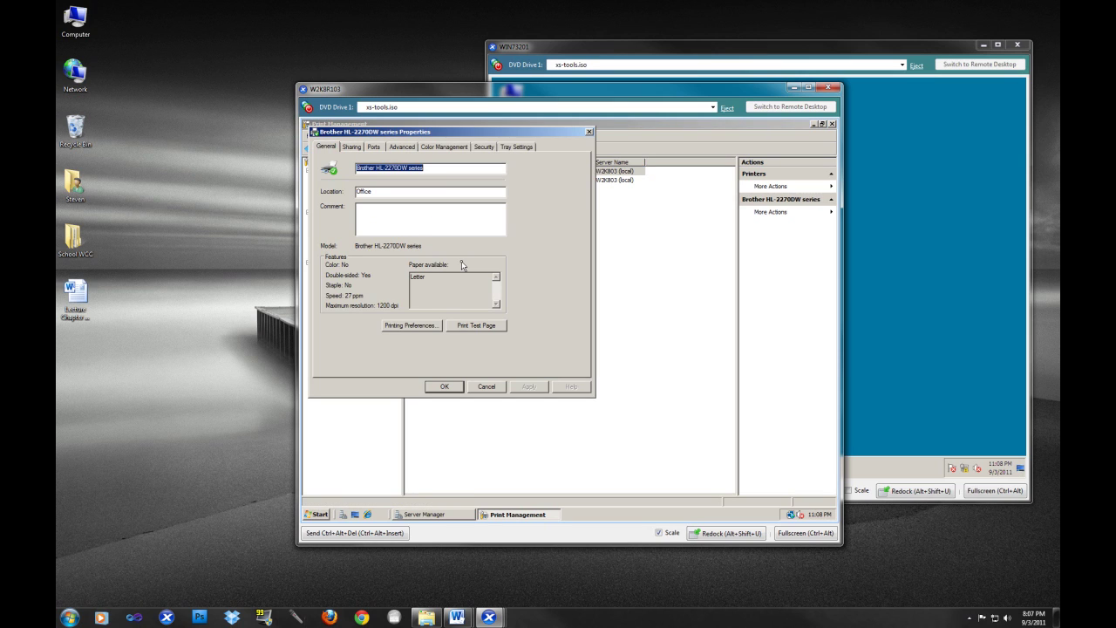
click(353, 146)
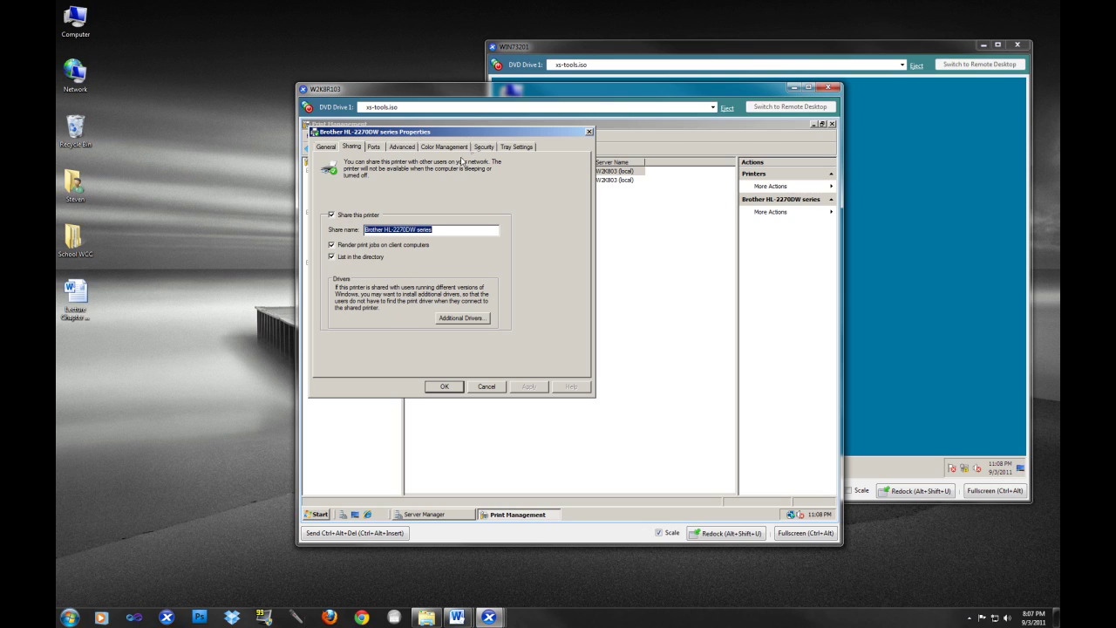
click(374, 147)
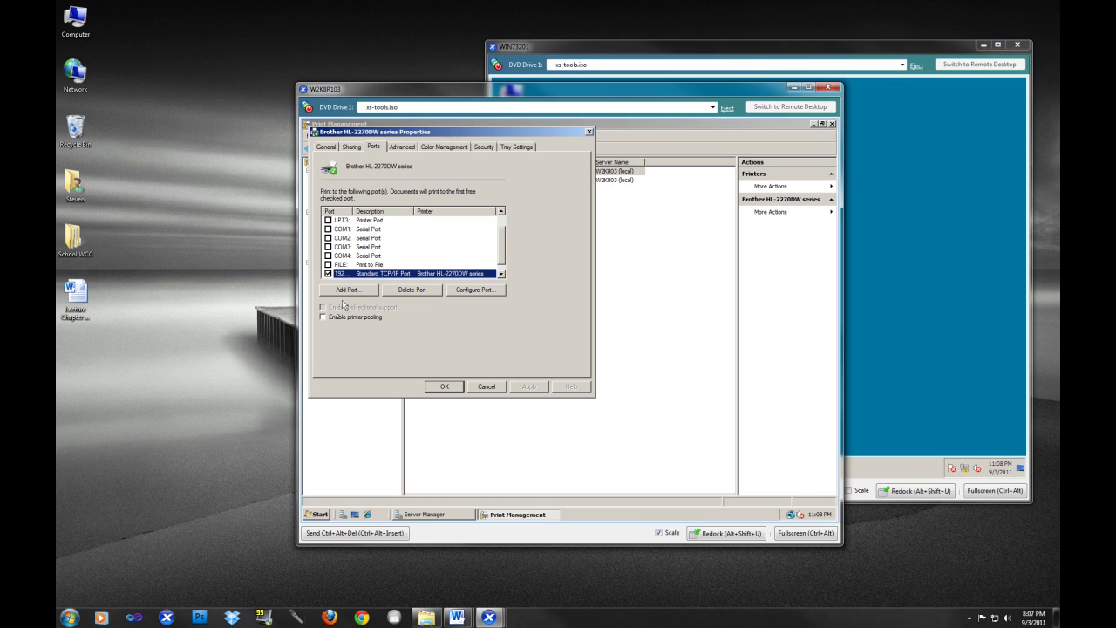
click(502, 259)
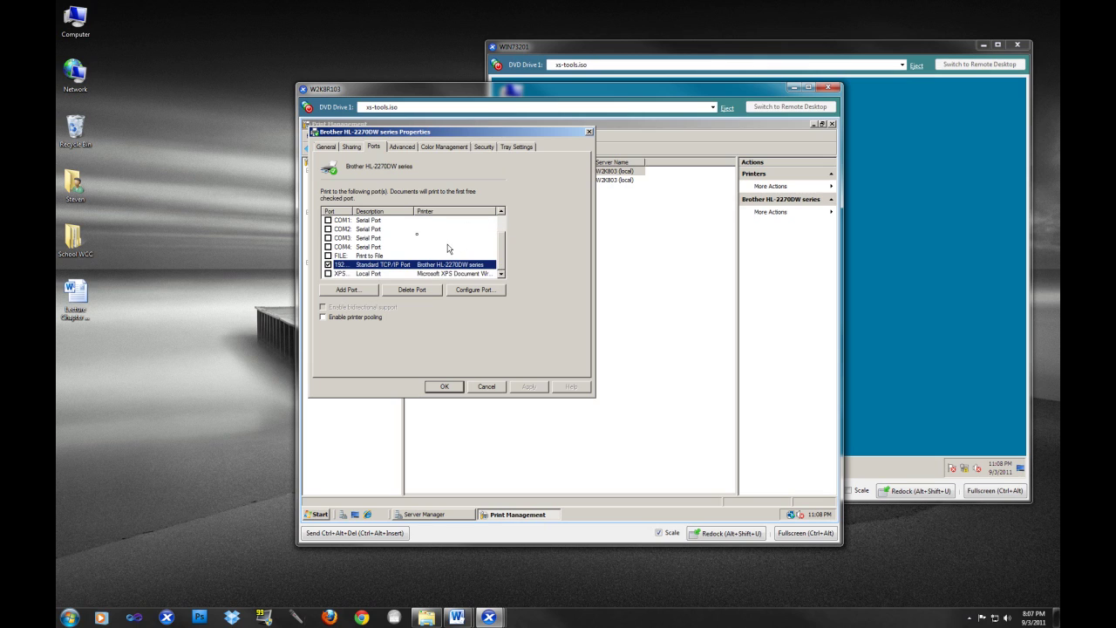
drag(413, 211, 425, 211)
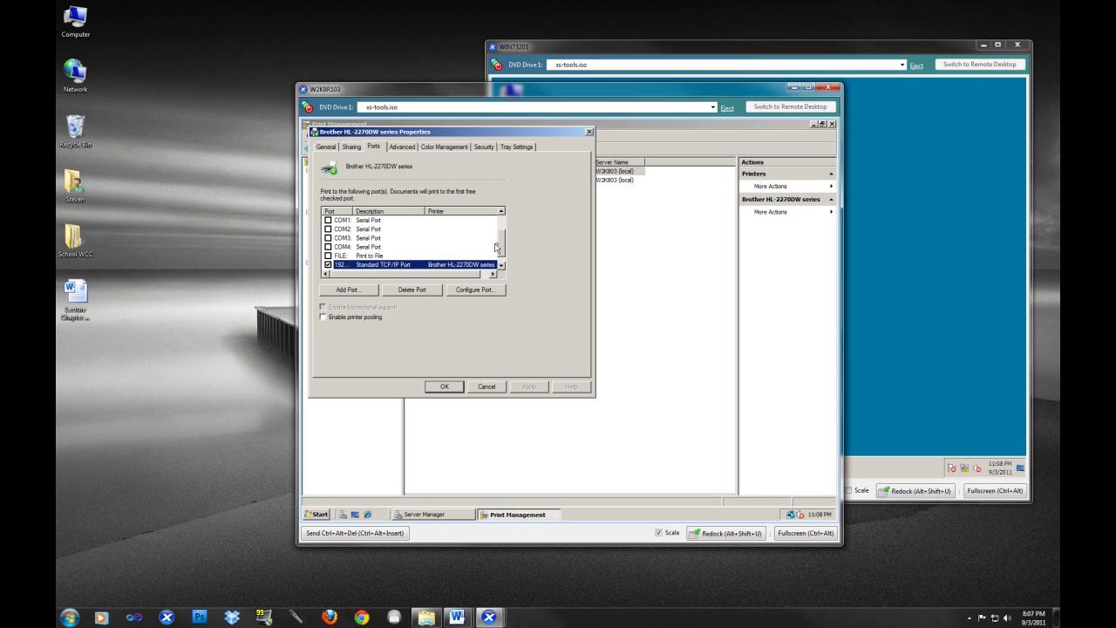
scroll(502, 248, down, 1)
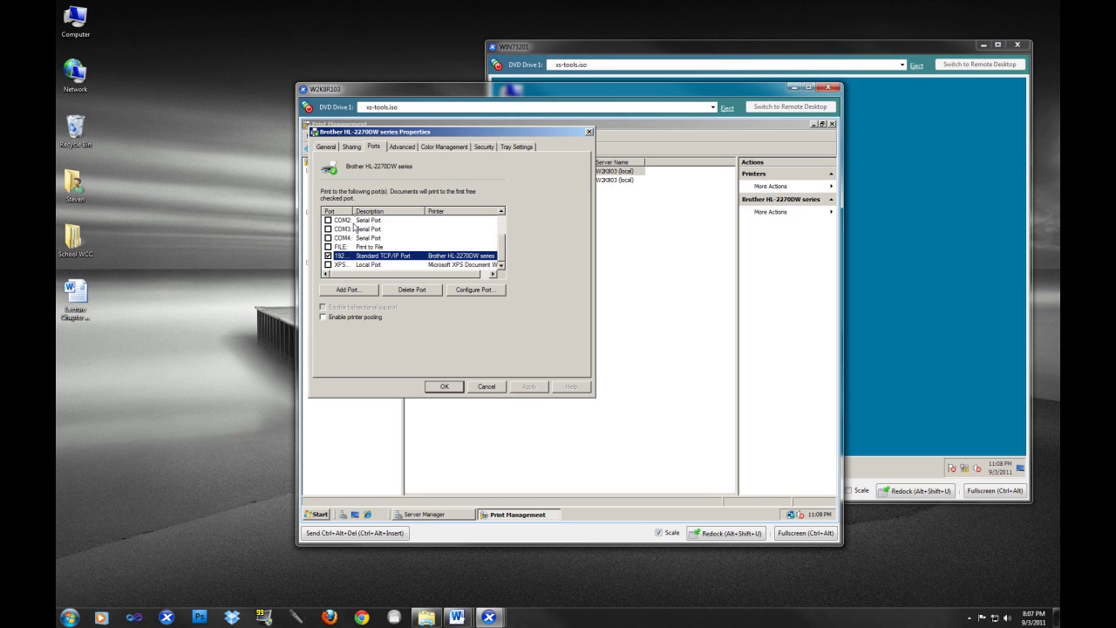
drag(355, 206, 377, 208)
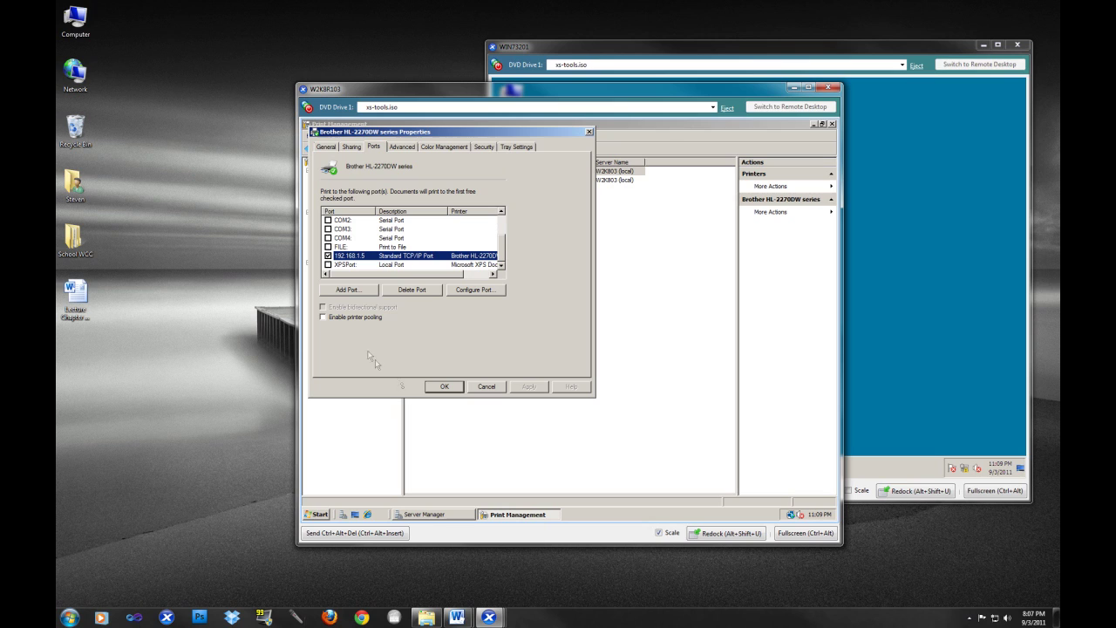
click(440, 388)
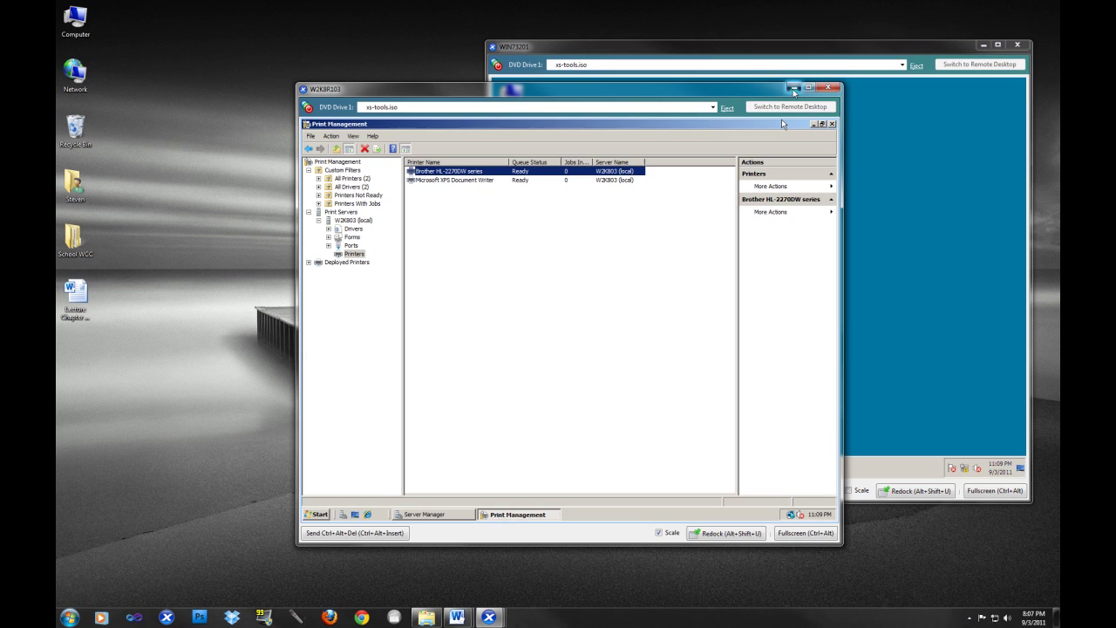
- Run gpupdate /force in a command prompt on the W2K8R201 server
click(793, 88)
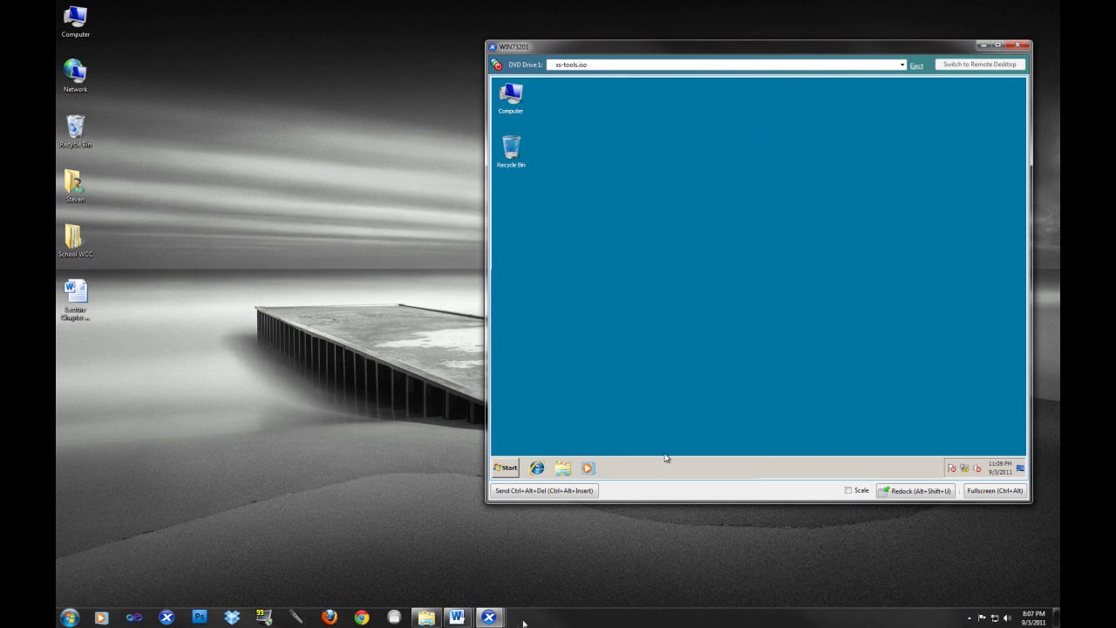
mouse_move(494, 618)
mouse_move(420, 562)
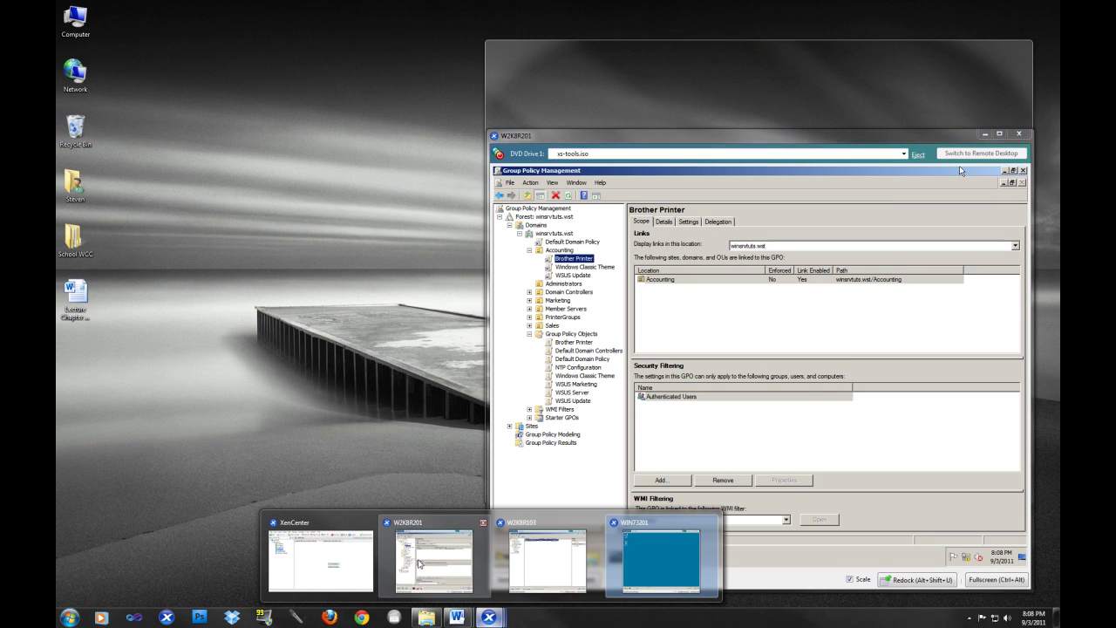
click(419, 562)
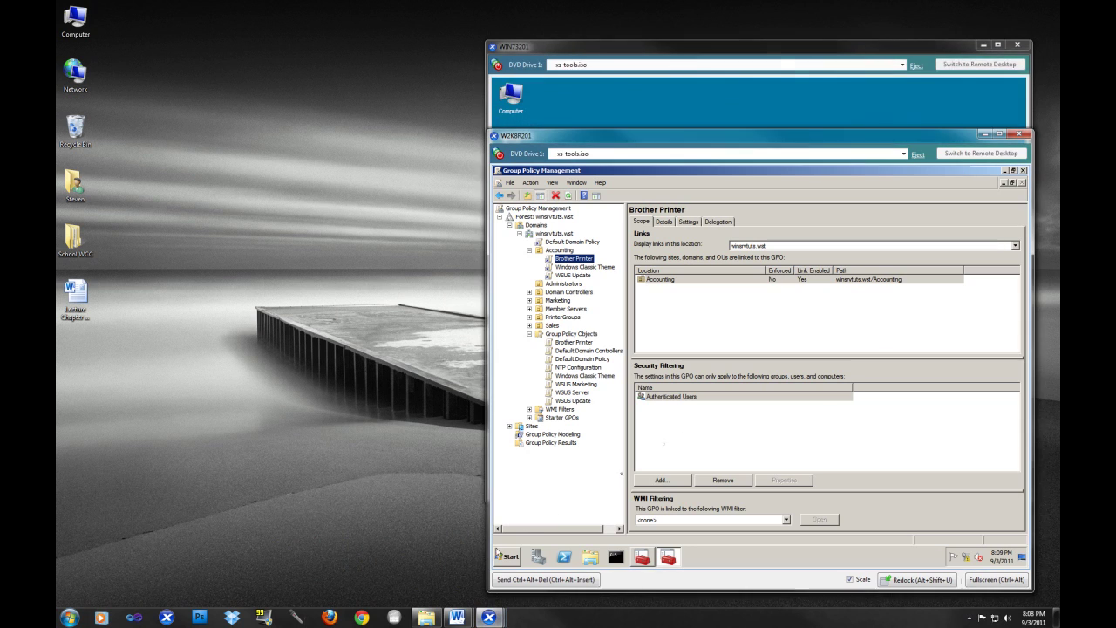
click(616, 556)
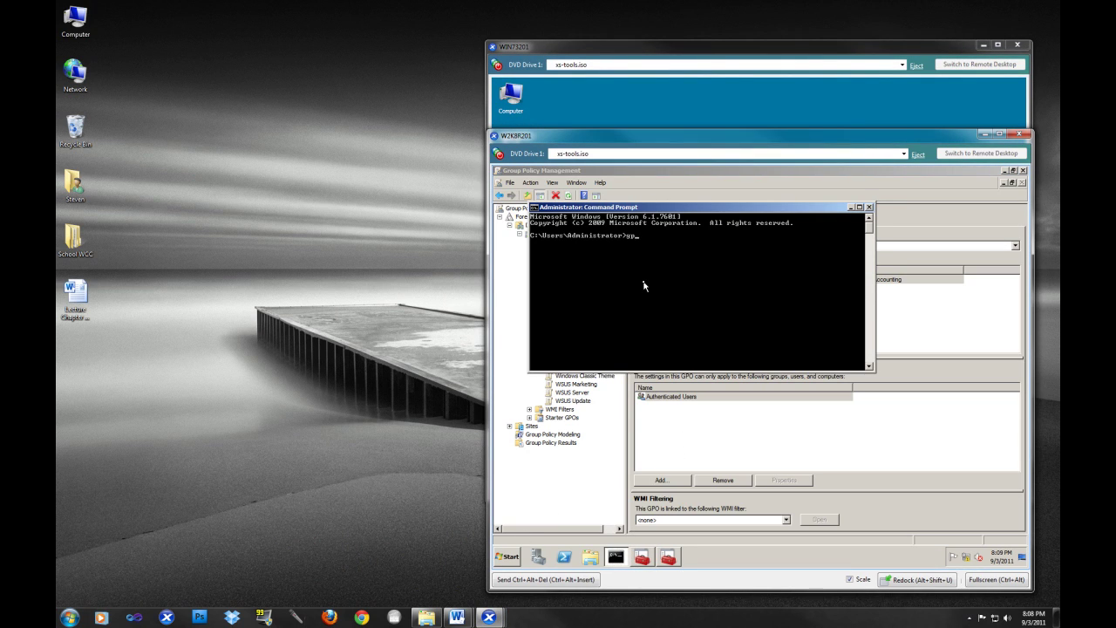
text(gpudate /force)
key(Return)
click(651, 49)
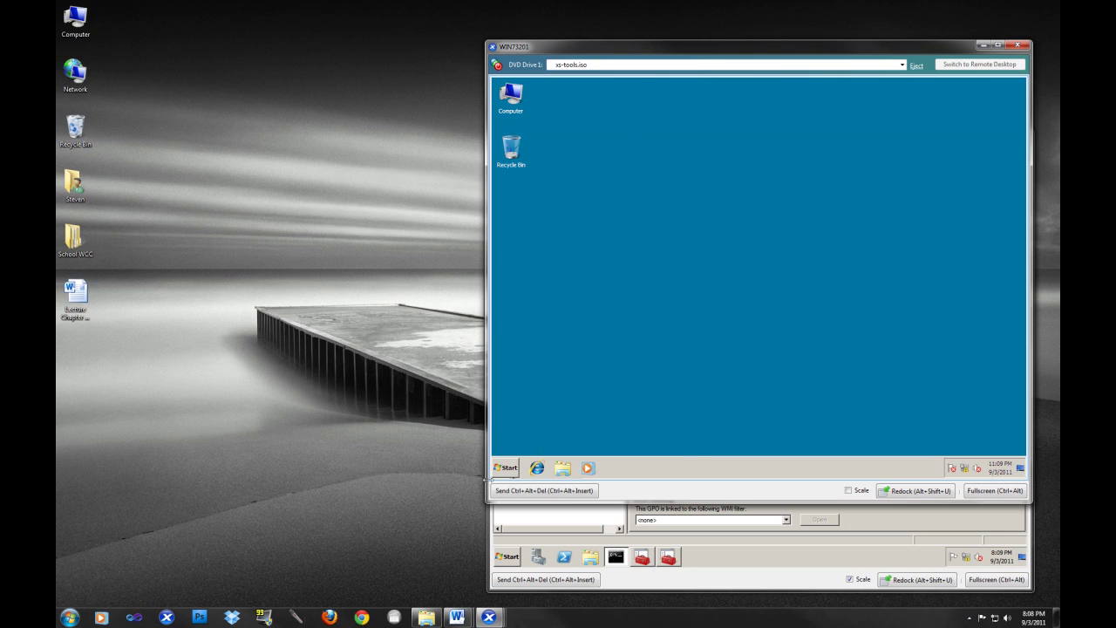
- Open an elevated command prompt with the domain admin's credentials and run gpupdate /force
click(506, 467)
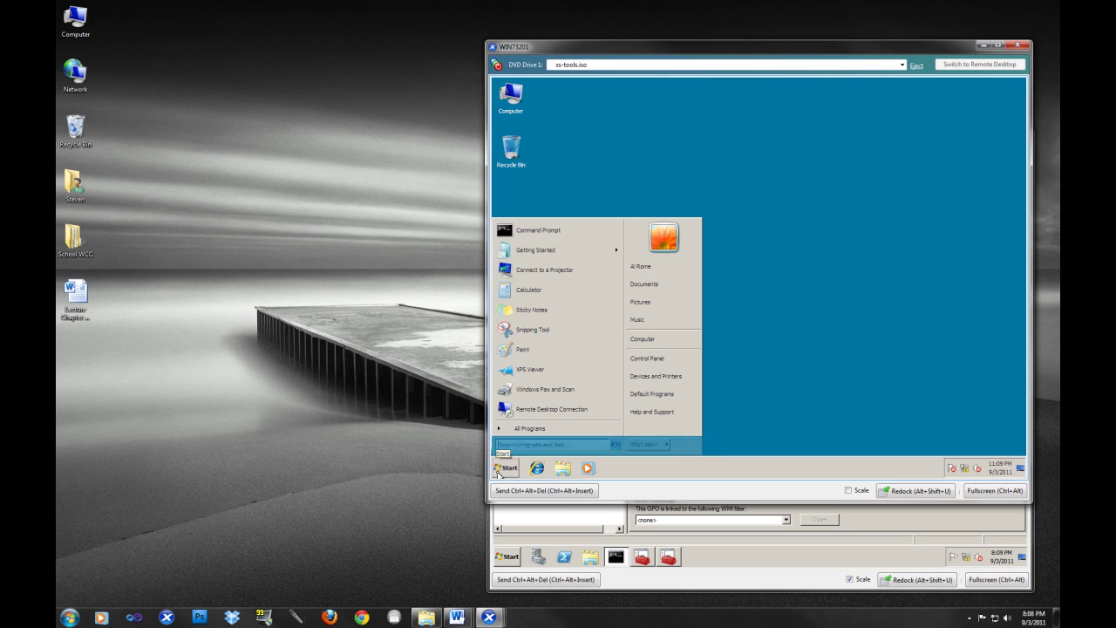
right_click(558, 232)
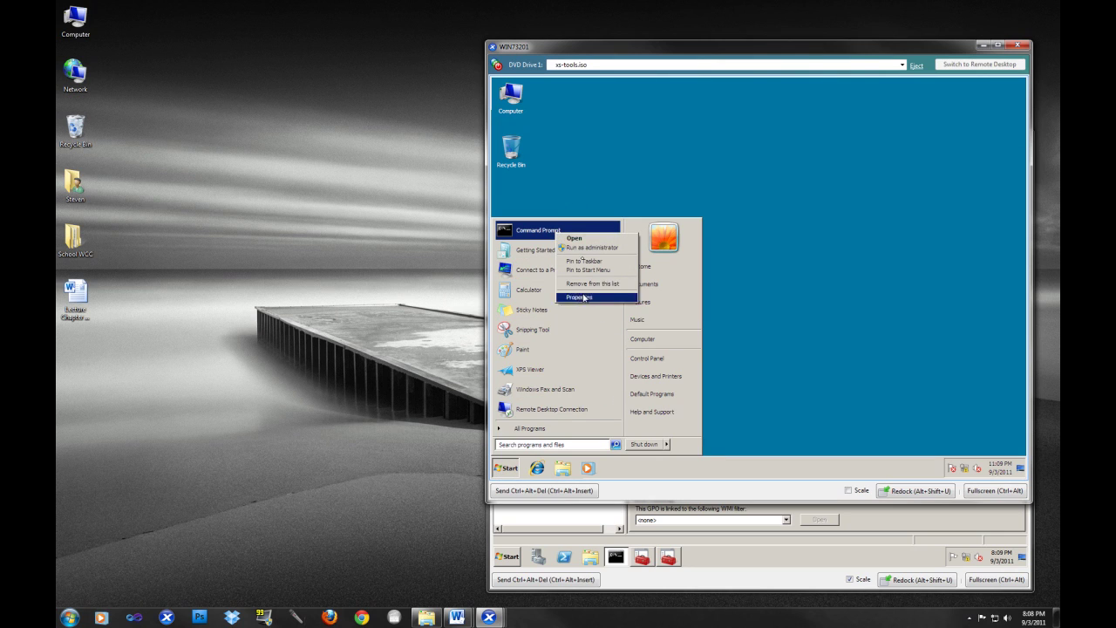
click(587, 247)
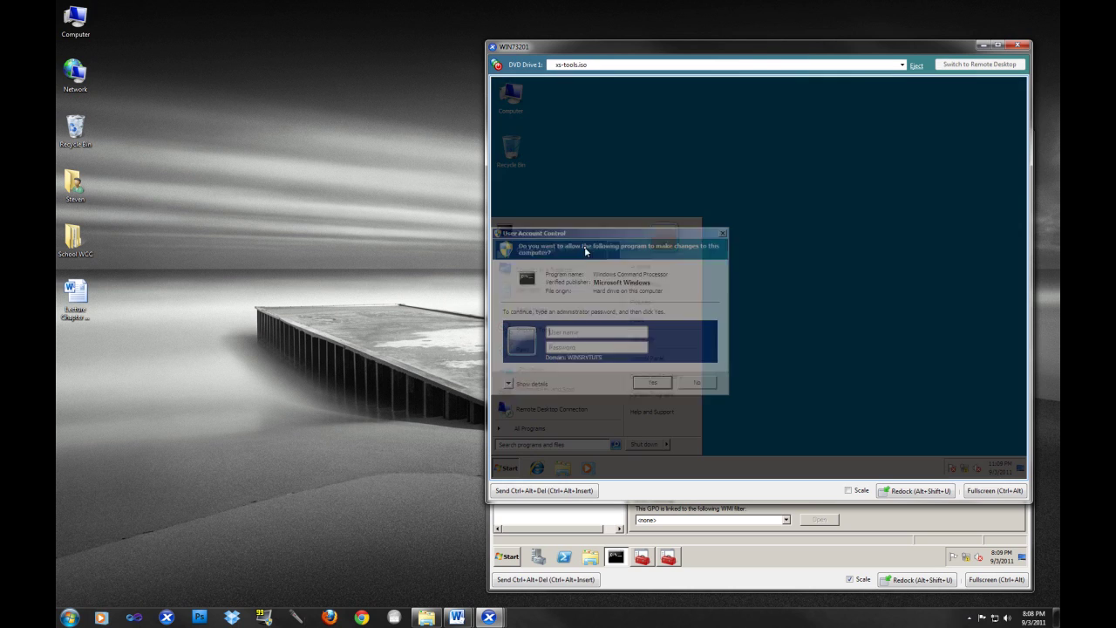
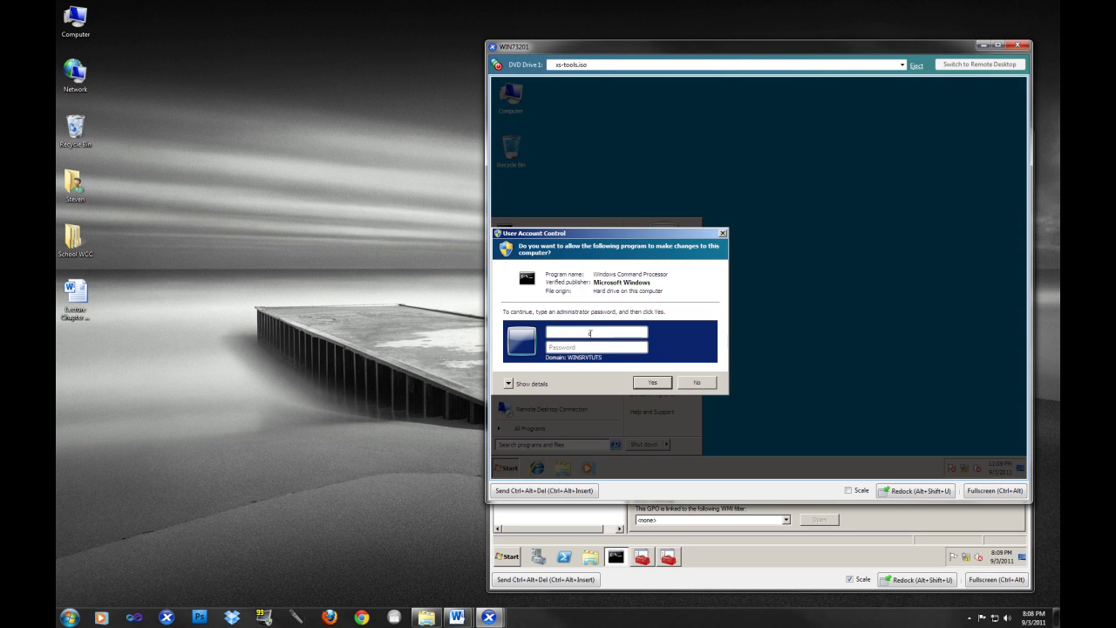
key(Tab)
text(••••••••)
key(Return)
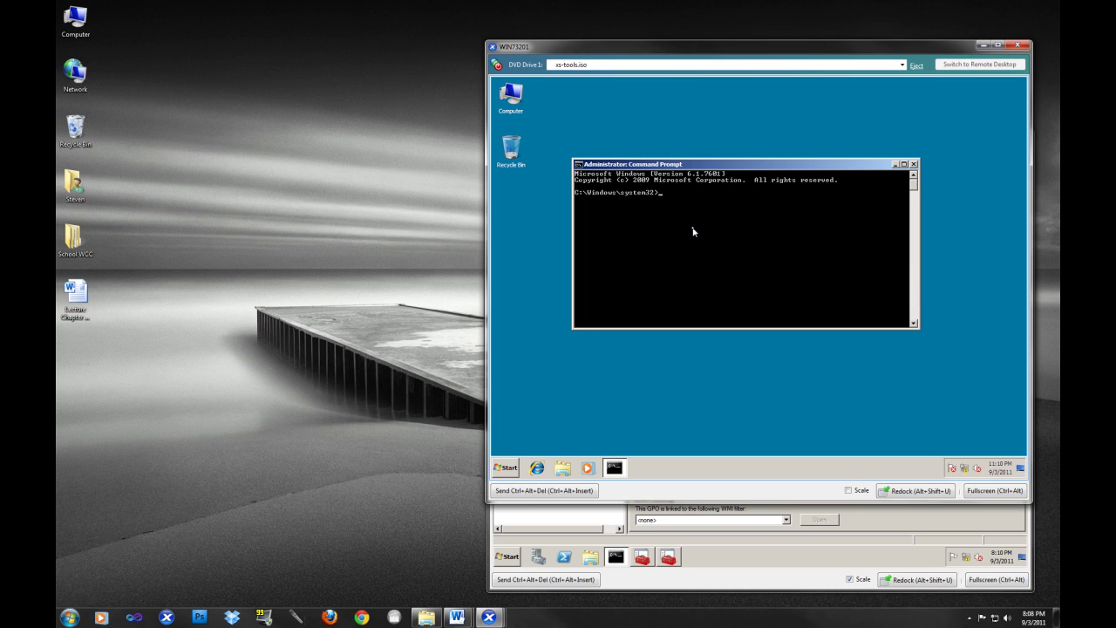
text(gpupdate /force)
key(Return)
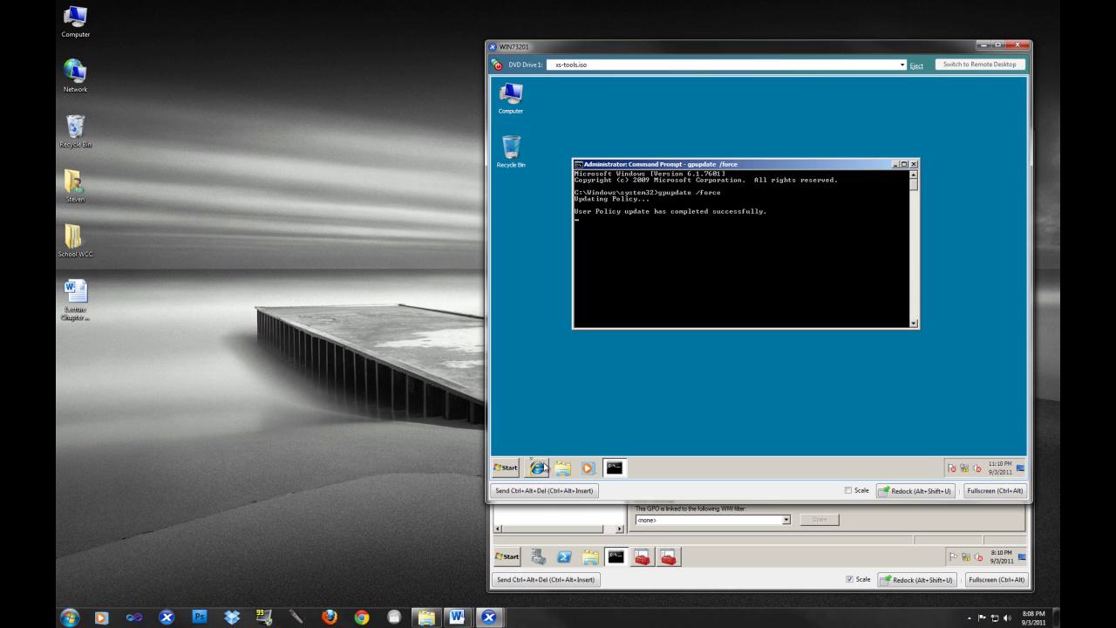
- Check Devices and Printers, which does not list the Brother printer yet
click(503, 467)
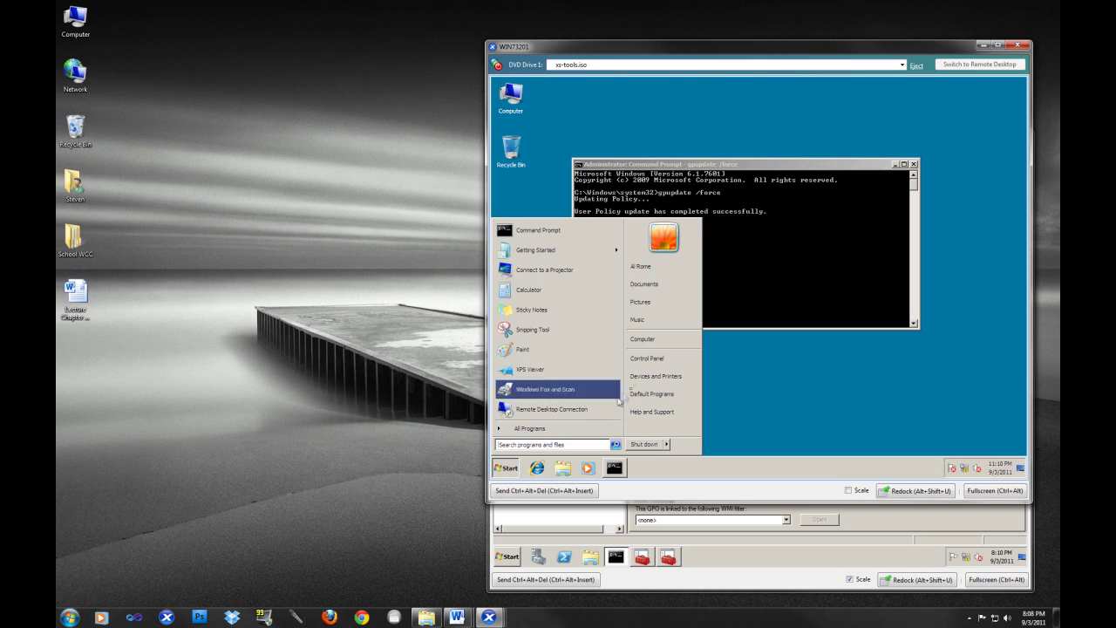
click(657, 377)
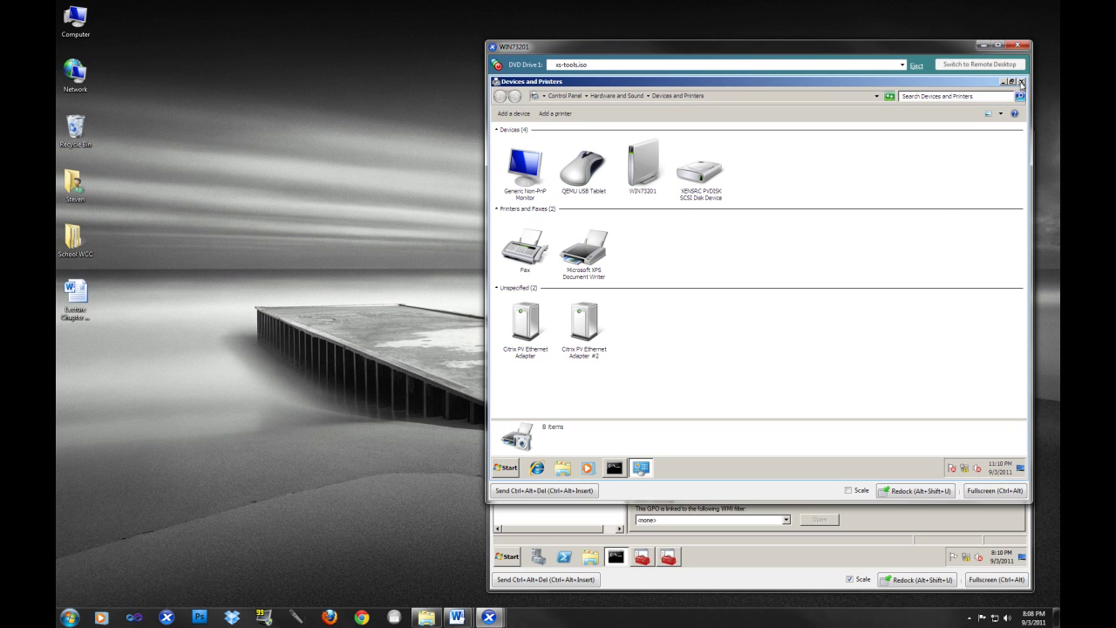
click(1021, 81)
- Run gpresult /scope computer to confirm the Brother Printer GPO is applied, then exit the prompt
click(633, 296)
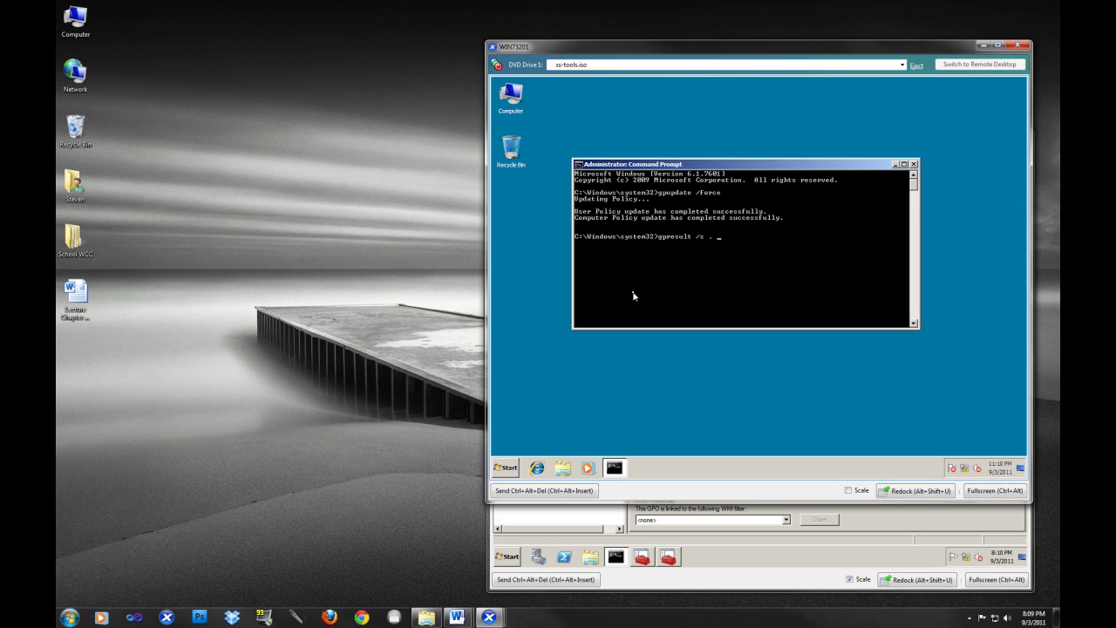
text(/scope computer /r)
key(Return)
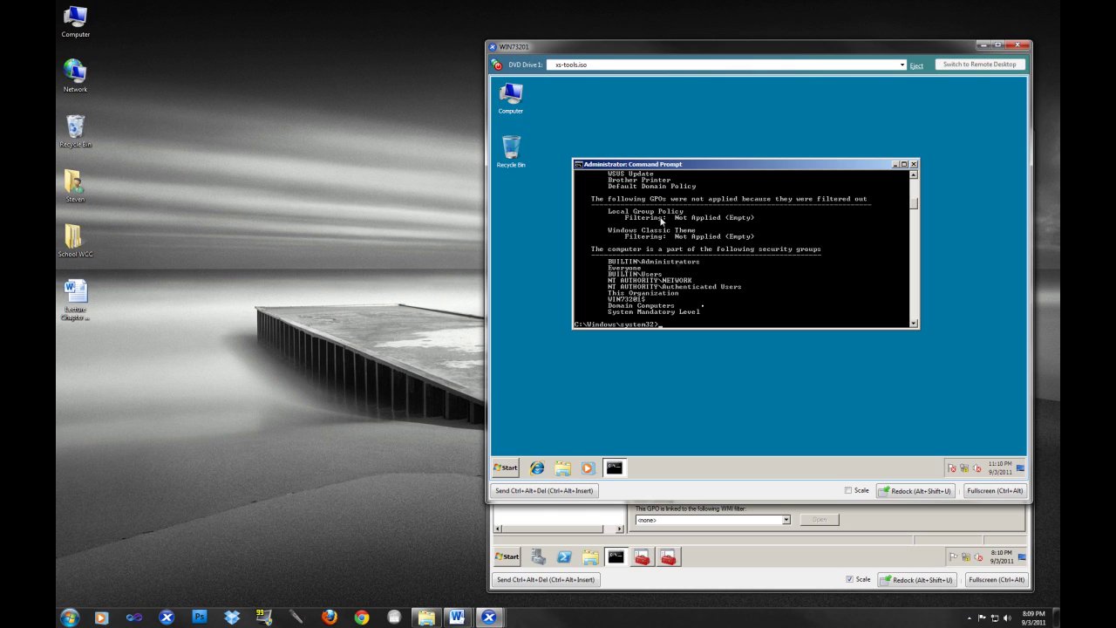
text(exit)
key(Return)
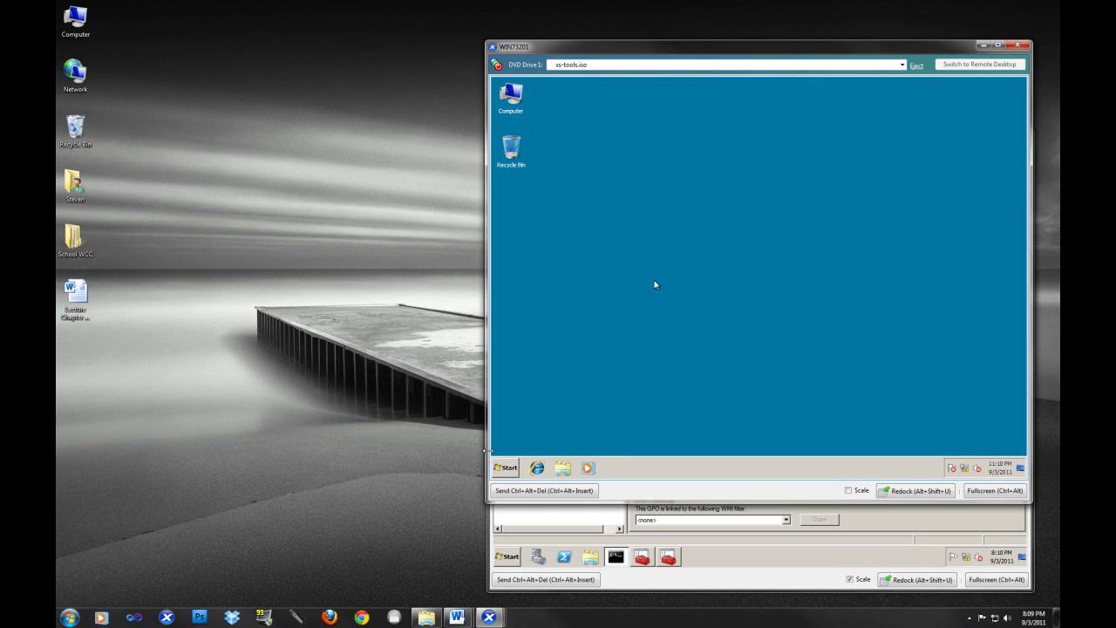
- Restart the Windows 7 workstation from the Start menu
click(503, 469)
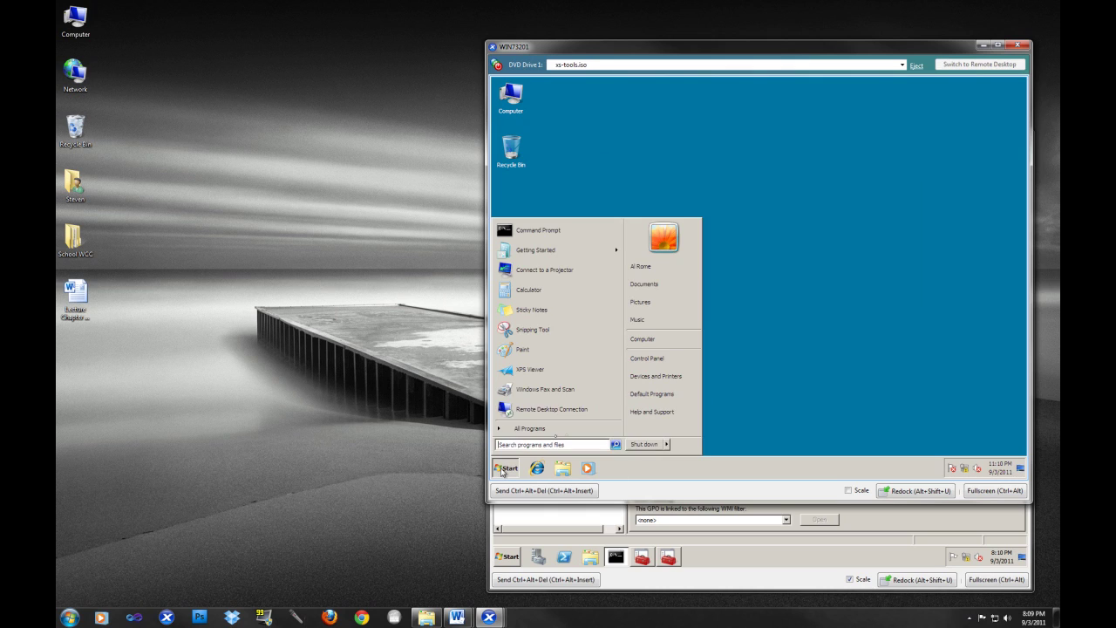
click(668, 445)
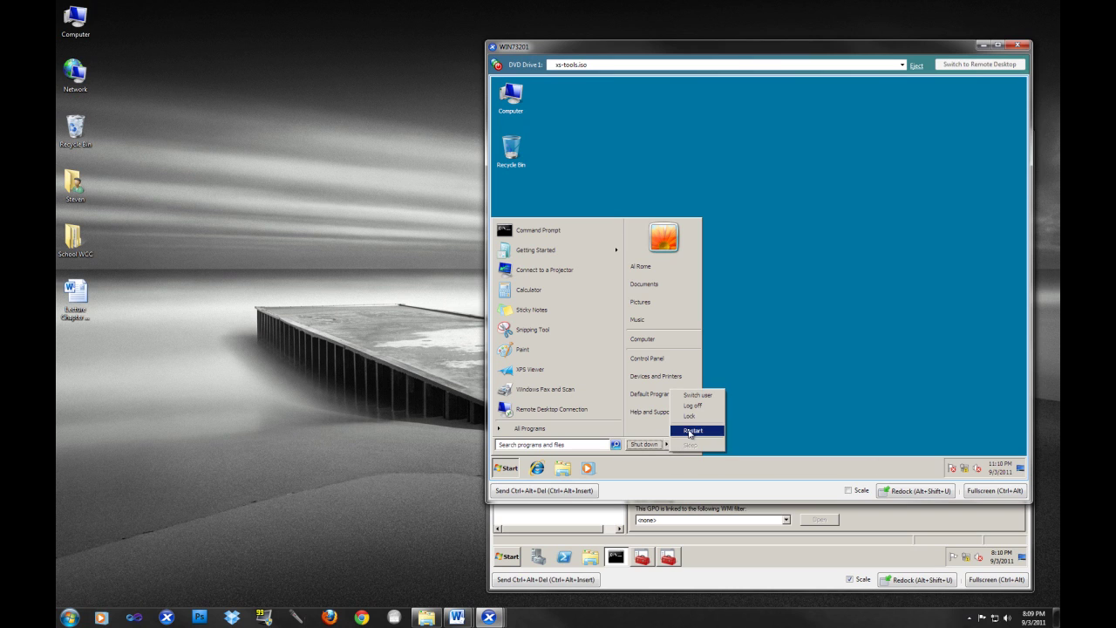
click(693, 429)
- Minimize the server console and reposition the workstation console to reach its logon screen
click(929, 556)
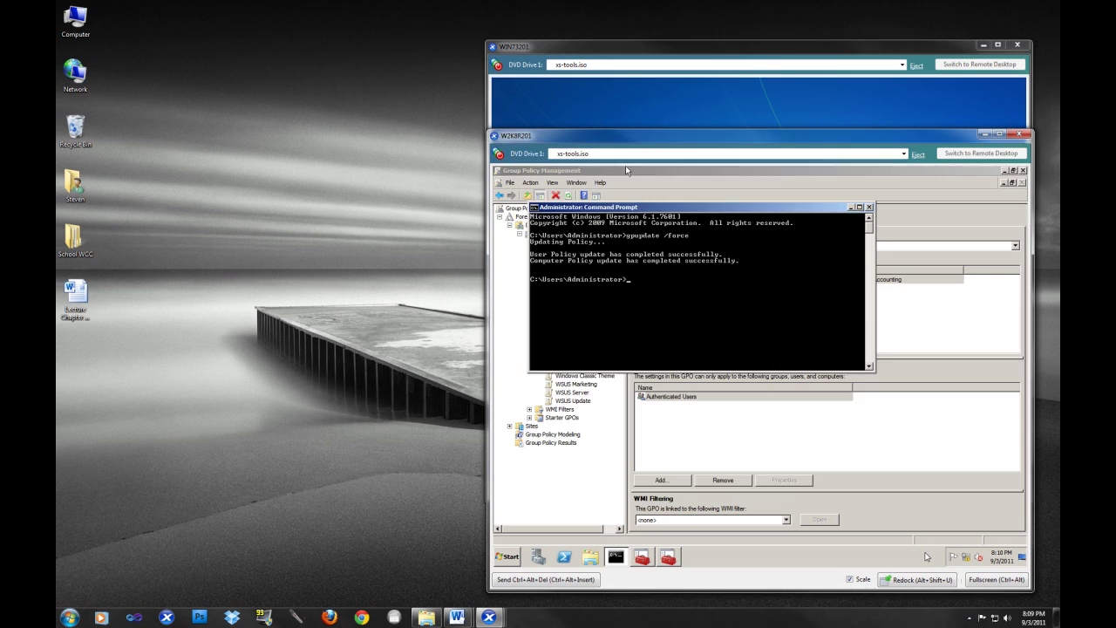
click(991, 136)
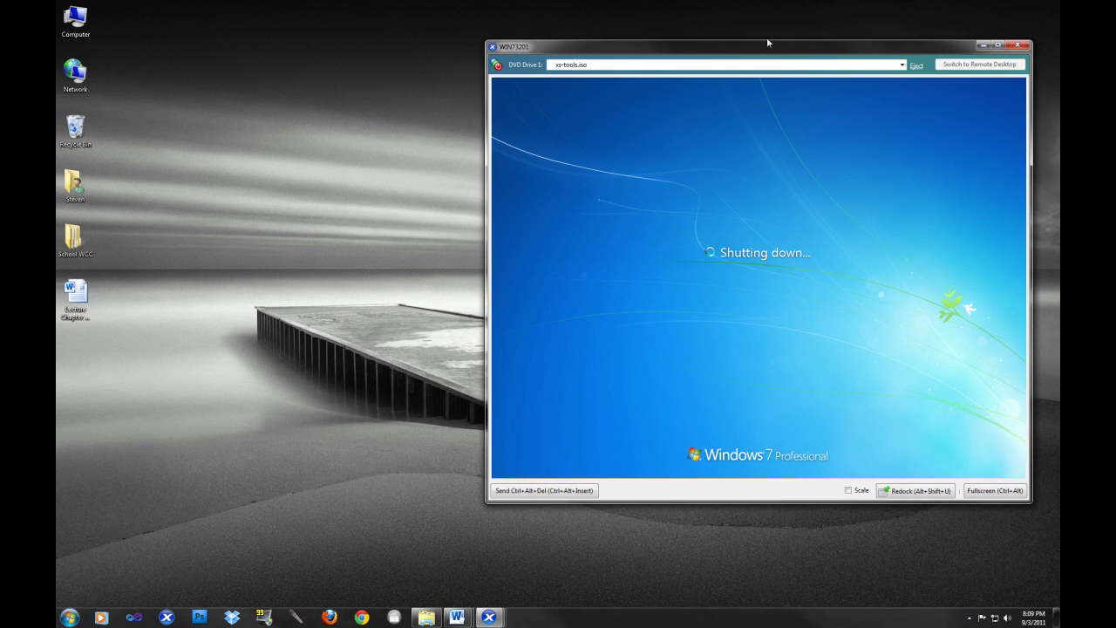
drag(779, 55, 648, 56)
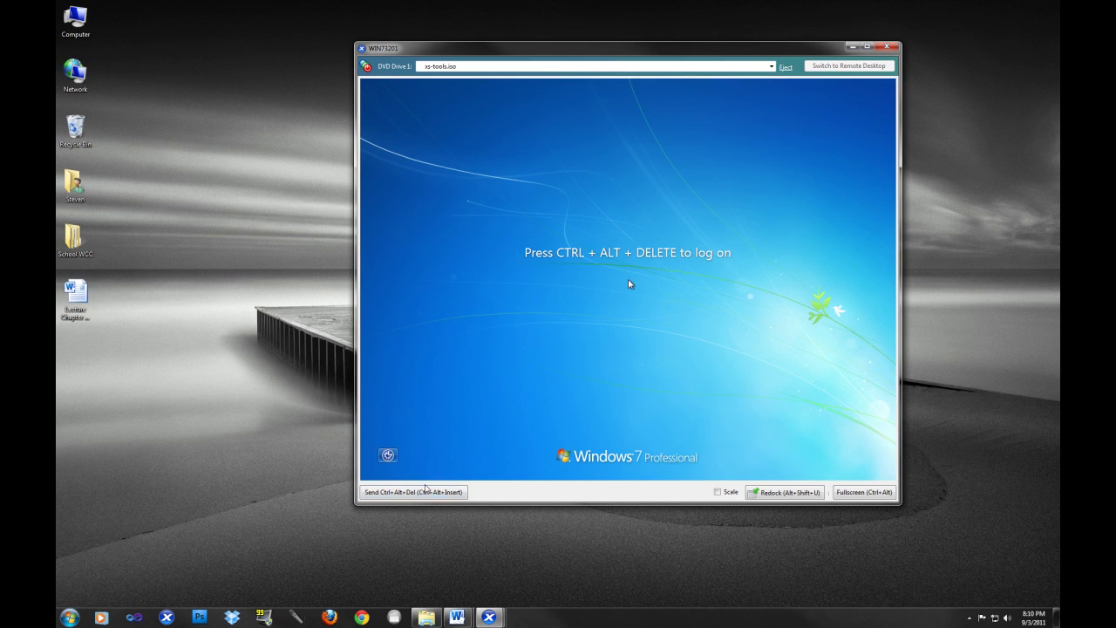
click(426, 490)
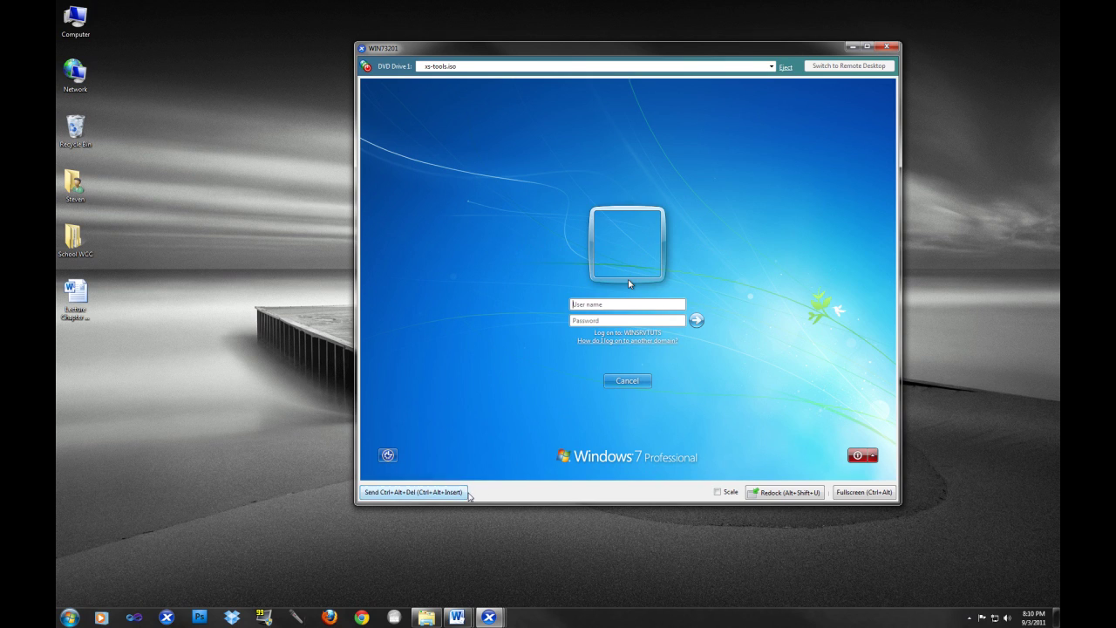
- Log on to the workstation with the domain user's name and password
click(616, 304)
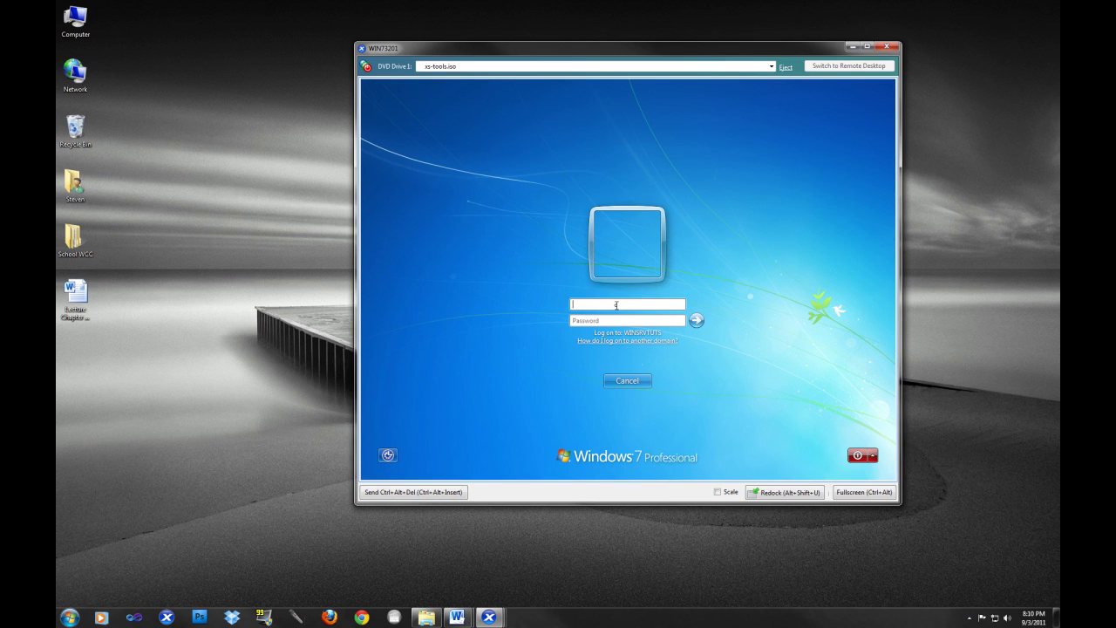
key(Tab)
text(******)
key(Return)
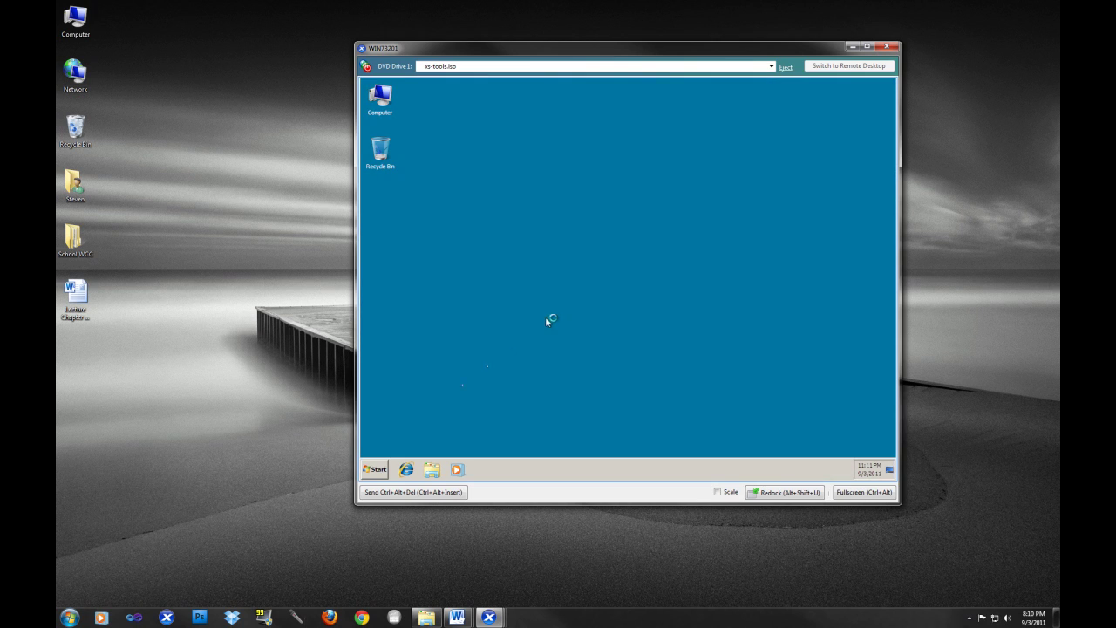
- Open Devices and Printers and select the Brother HL-2270DW series on W2K803 printer
click(383, 469)
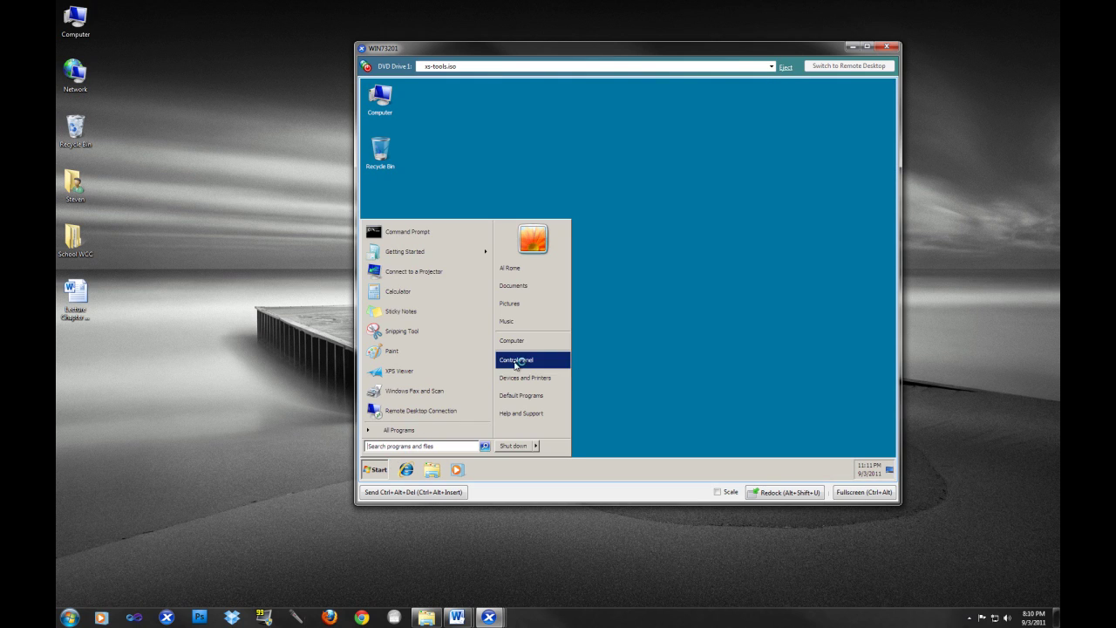
click(520, 378)
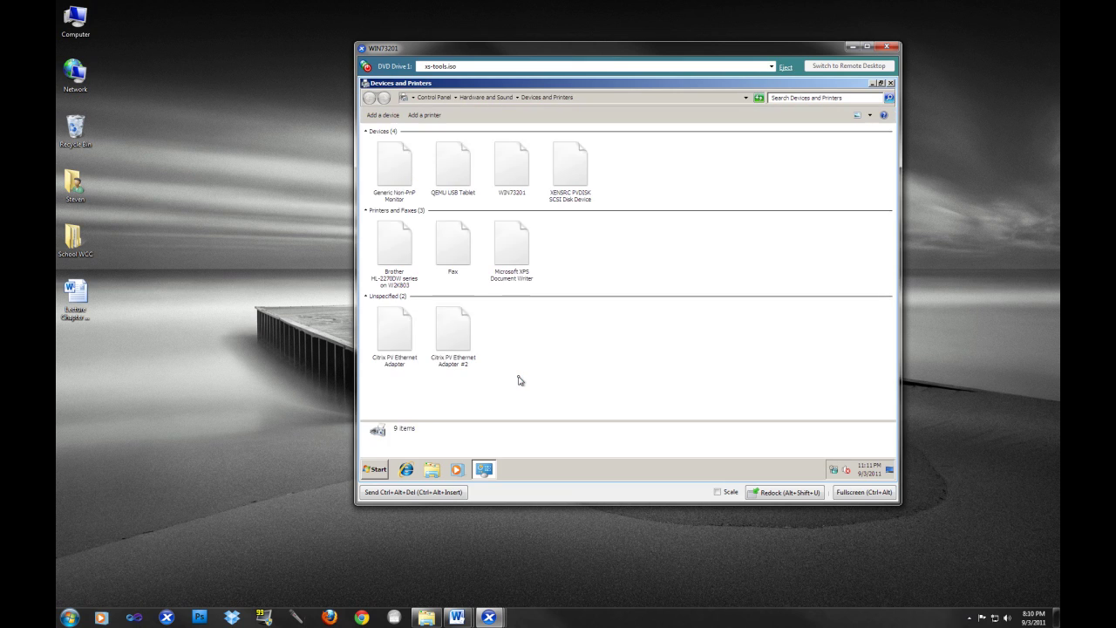
click(377, 254)
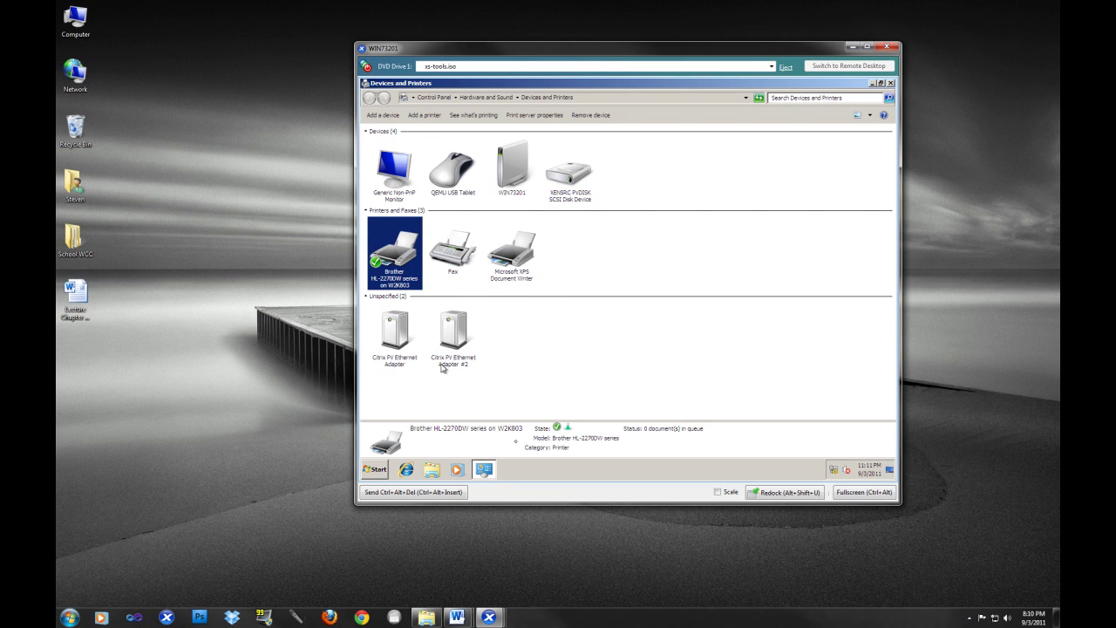